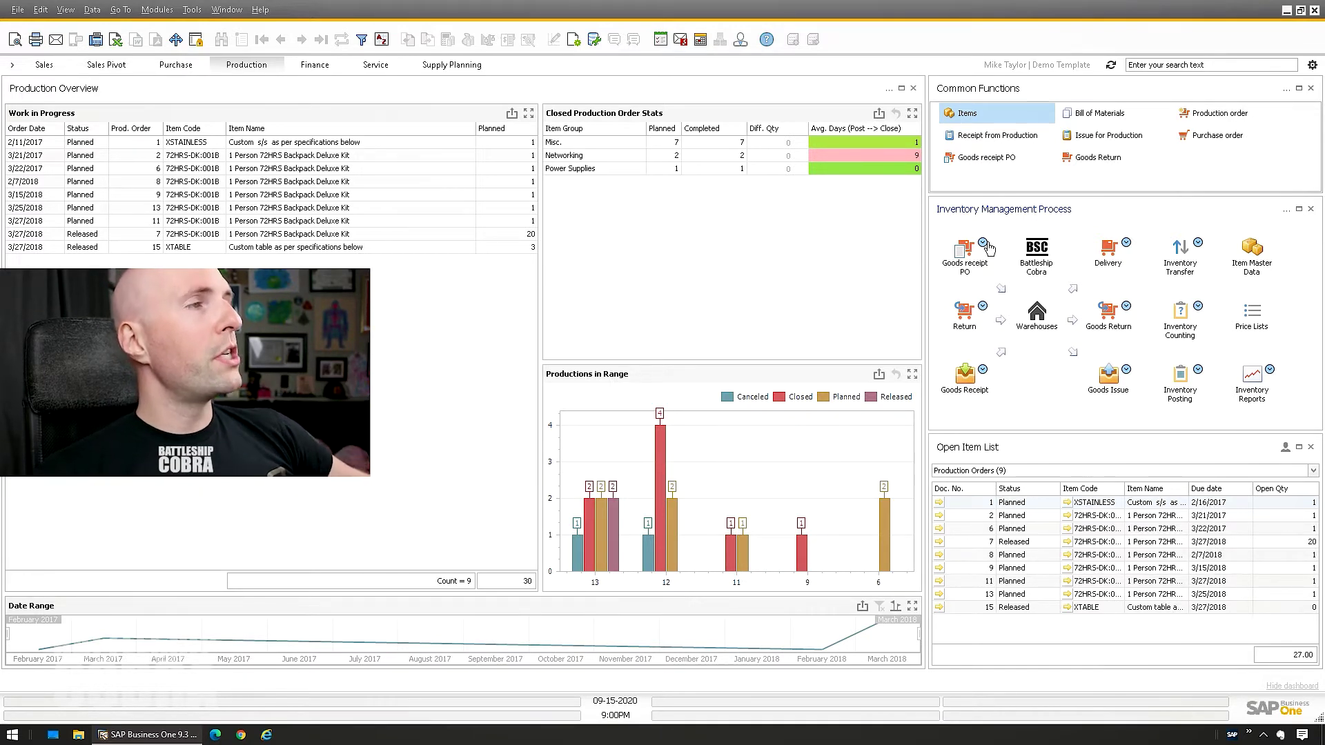
# Look at Goods Receipt PO's related reports and the warehouse setup window, then close them
pyautogui.click(988, 245)
pyautogui.click(983, 306)
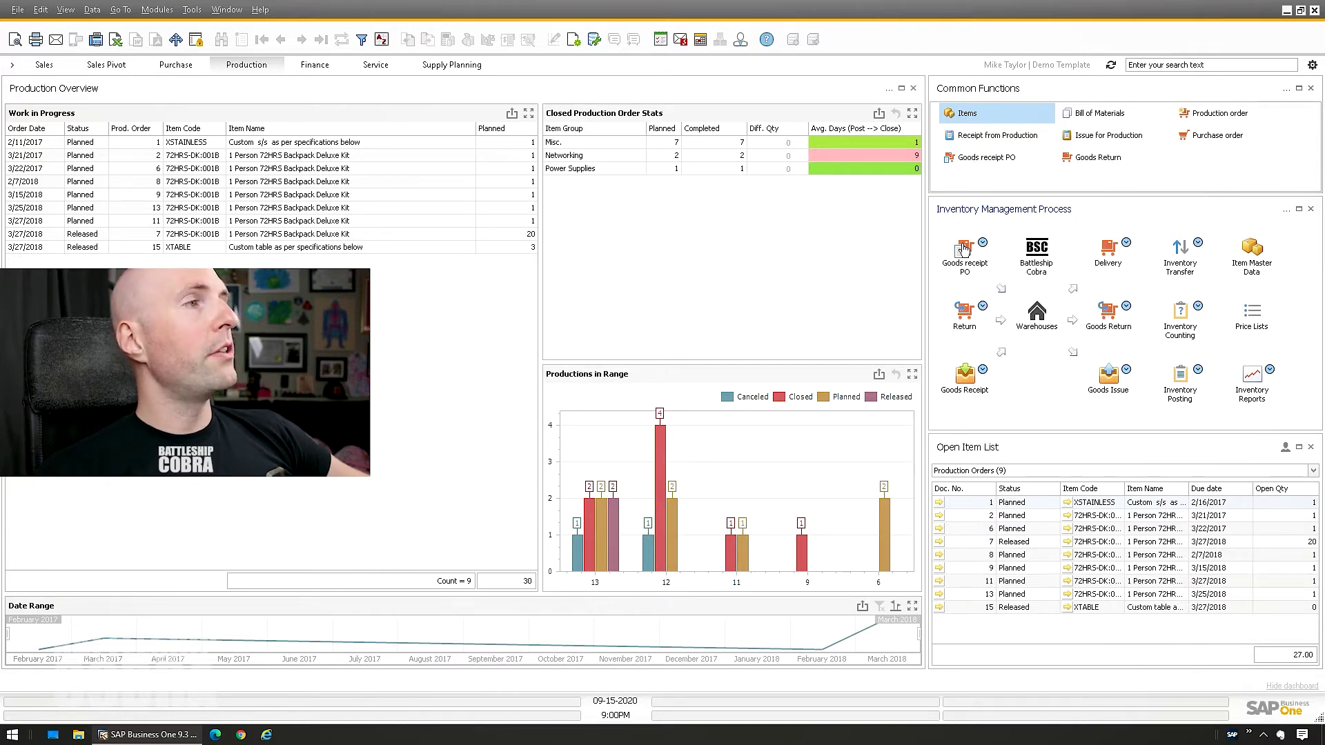
pyautogui.click(1036, 313)
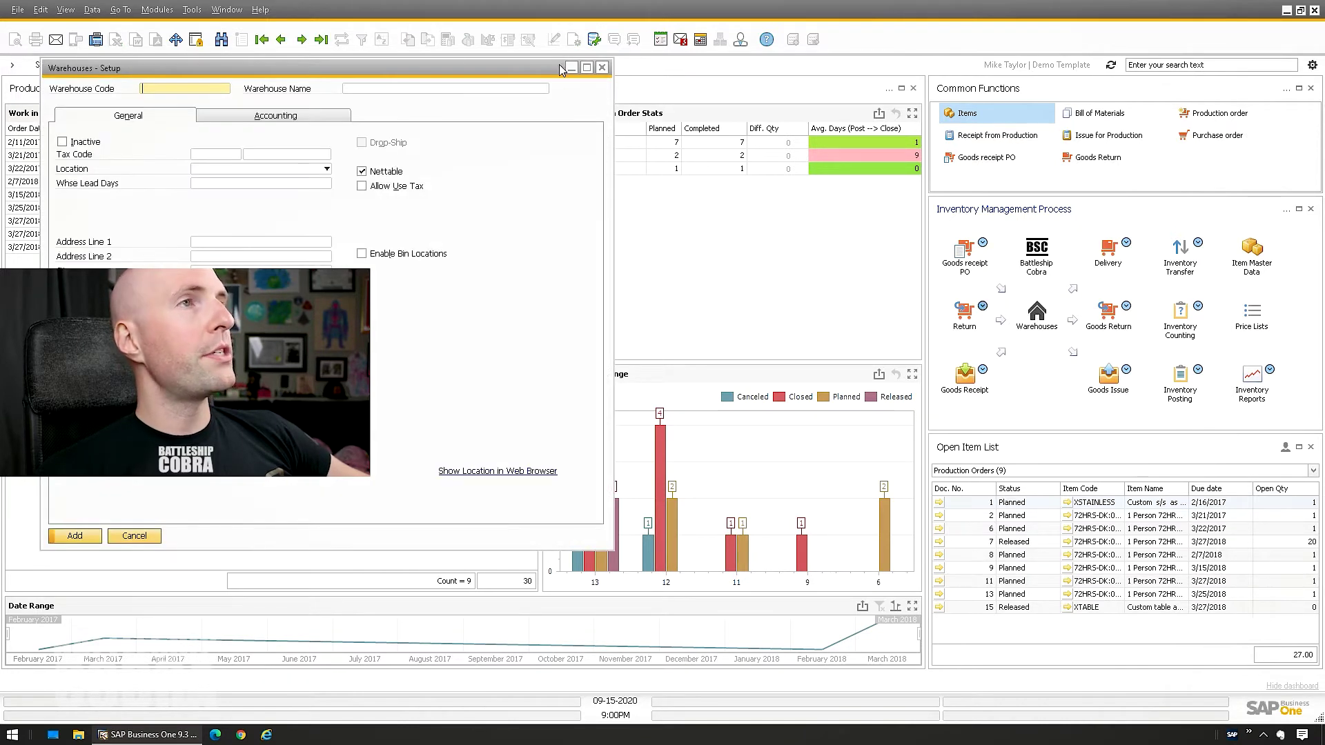
pyautogui.click(773, 132)
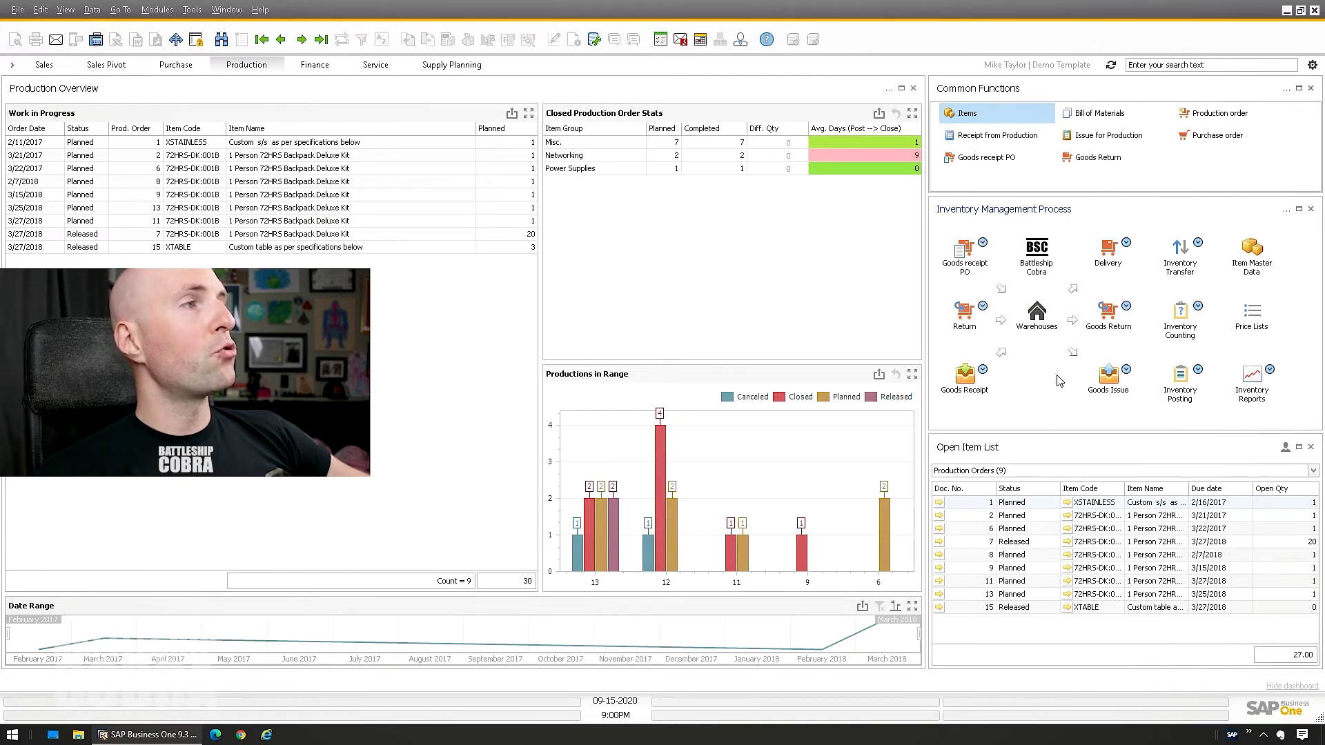
pyautogui.moveTo(1127, 245)
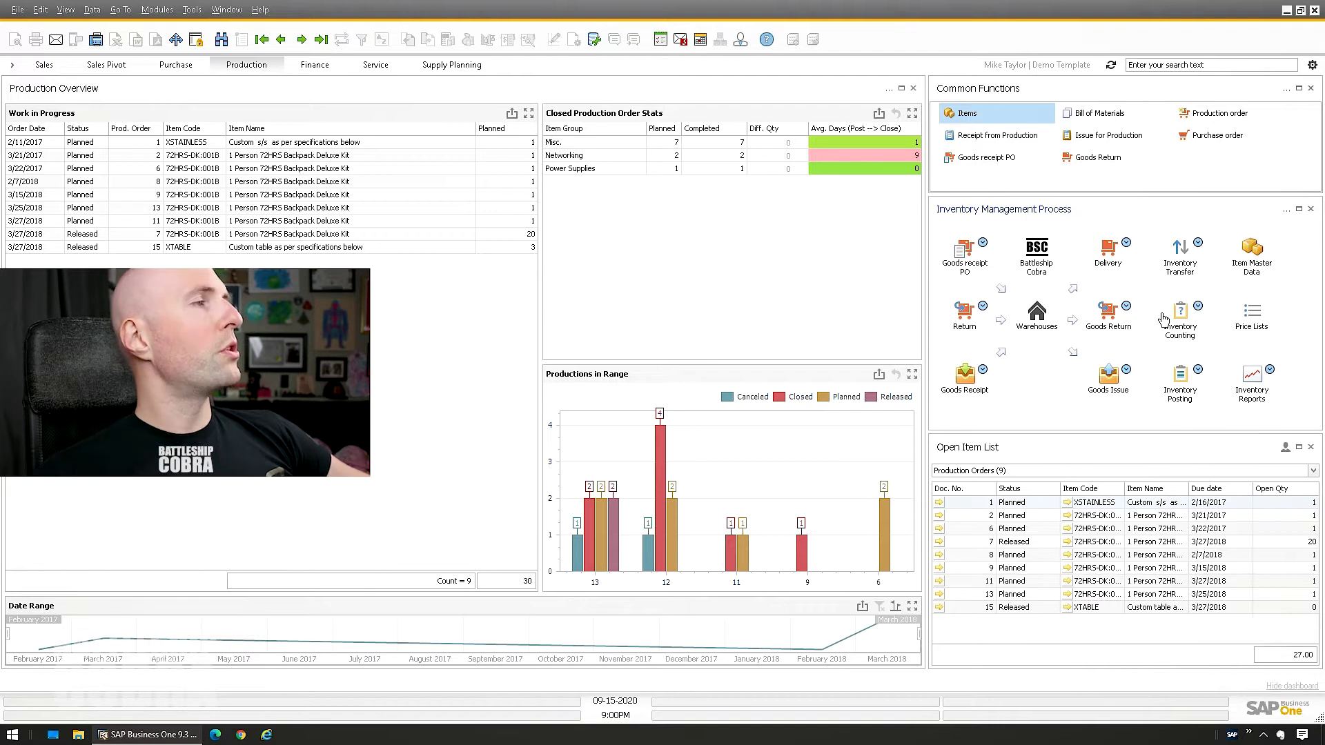
pyautogui.moveTo(1198, 308)
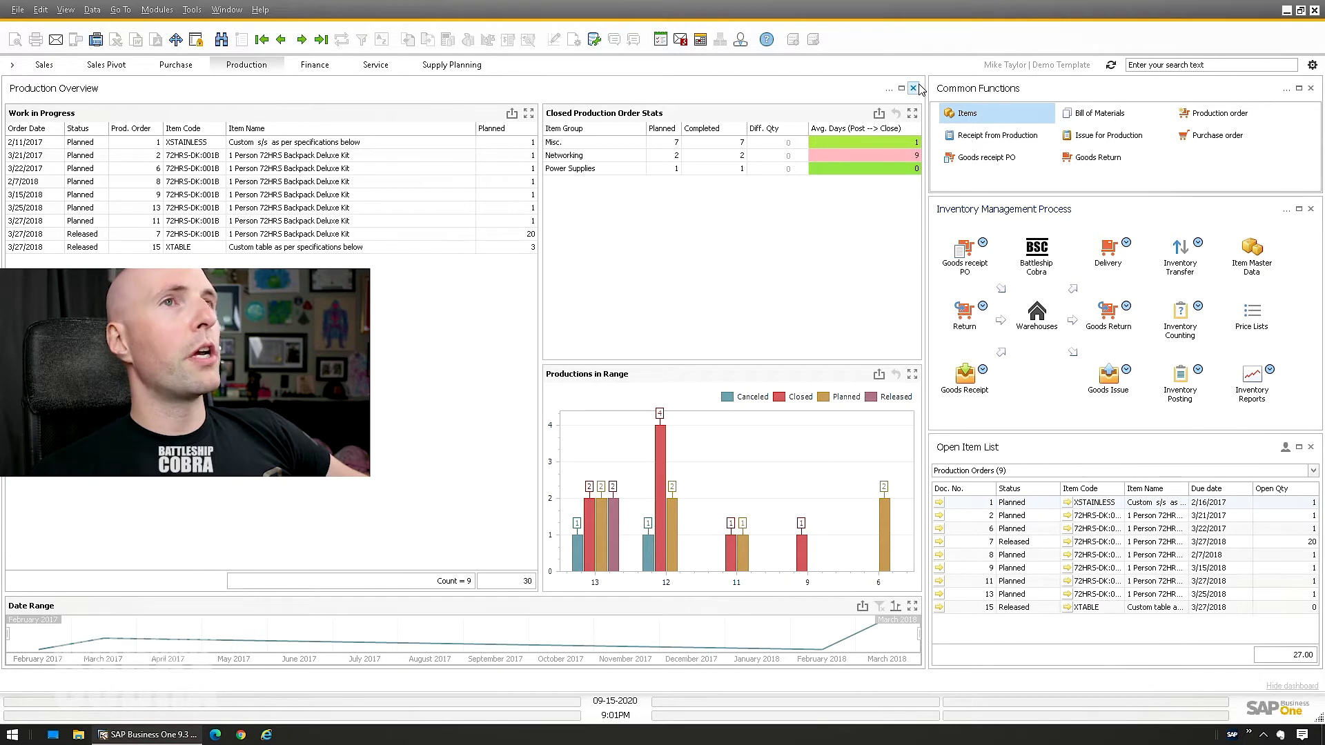
# Drag Production Overview down to the bottom and delete the Inventory Management Process widget
pyautogui.moveTo(825, 75); pyautogui.dragTo(762, 515)
pyautogui.moveTo(552, 189); pyautogui.dragTo(563, 93)
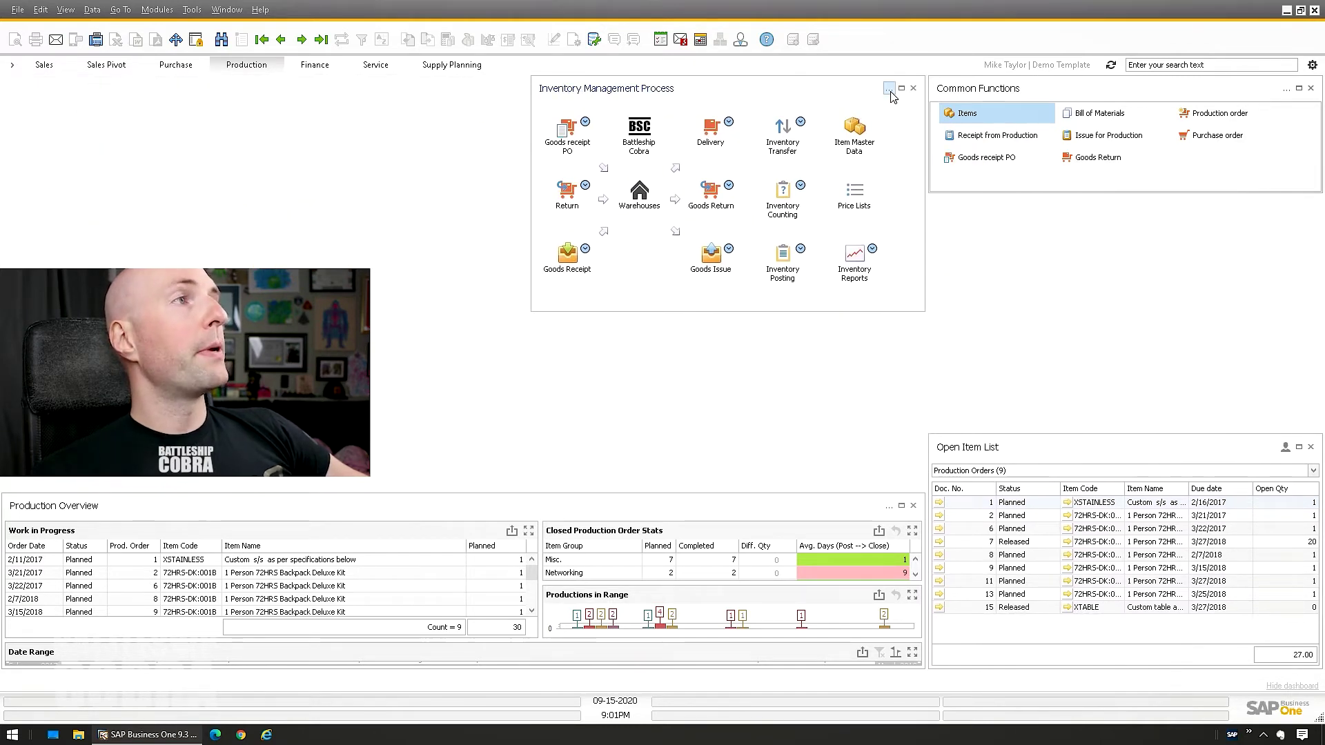
pyautogui.click(912, 88)
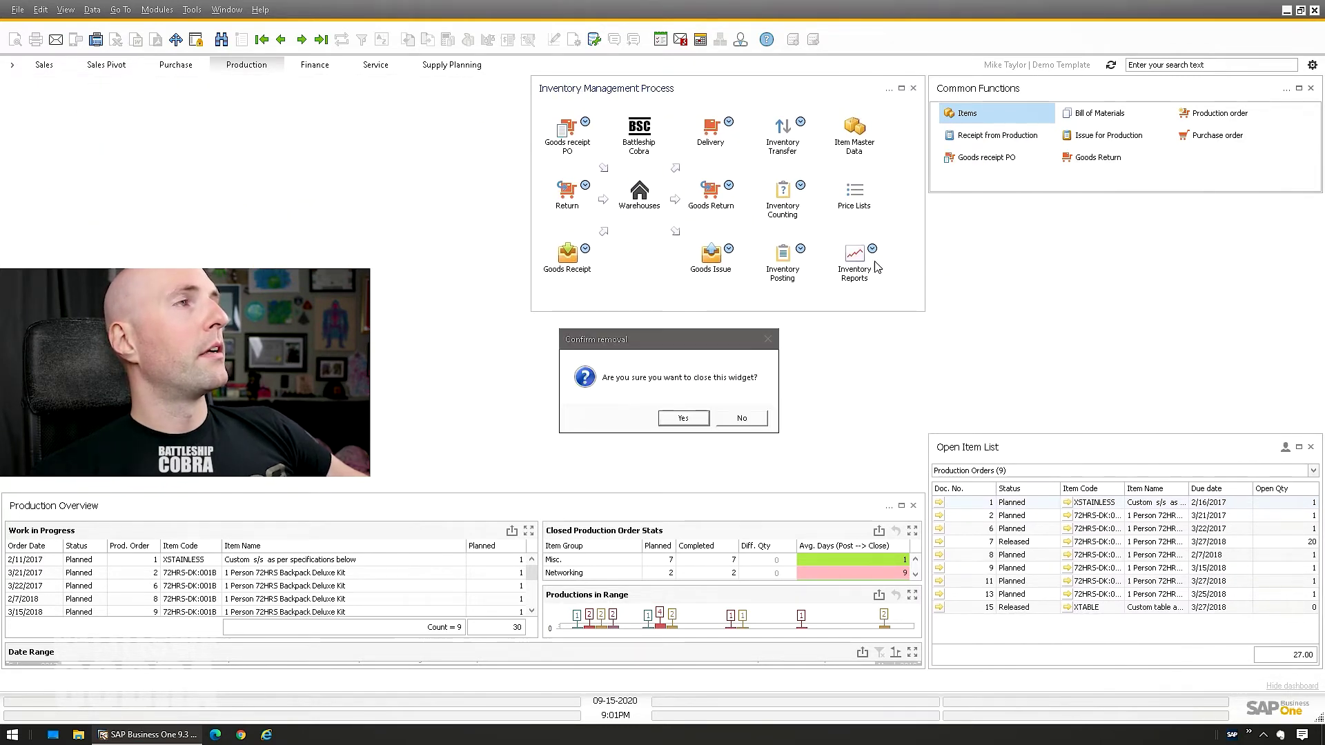
pyautogui.click(683, 419)
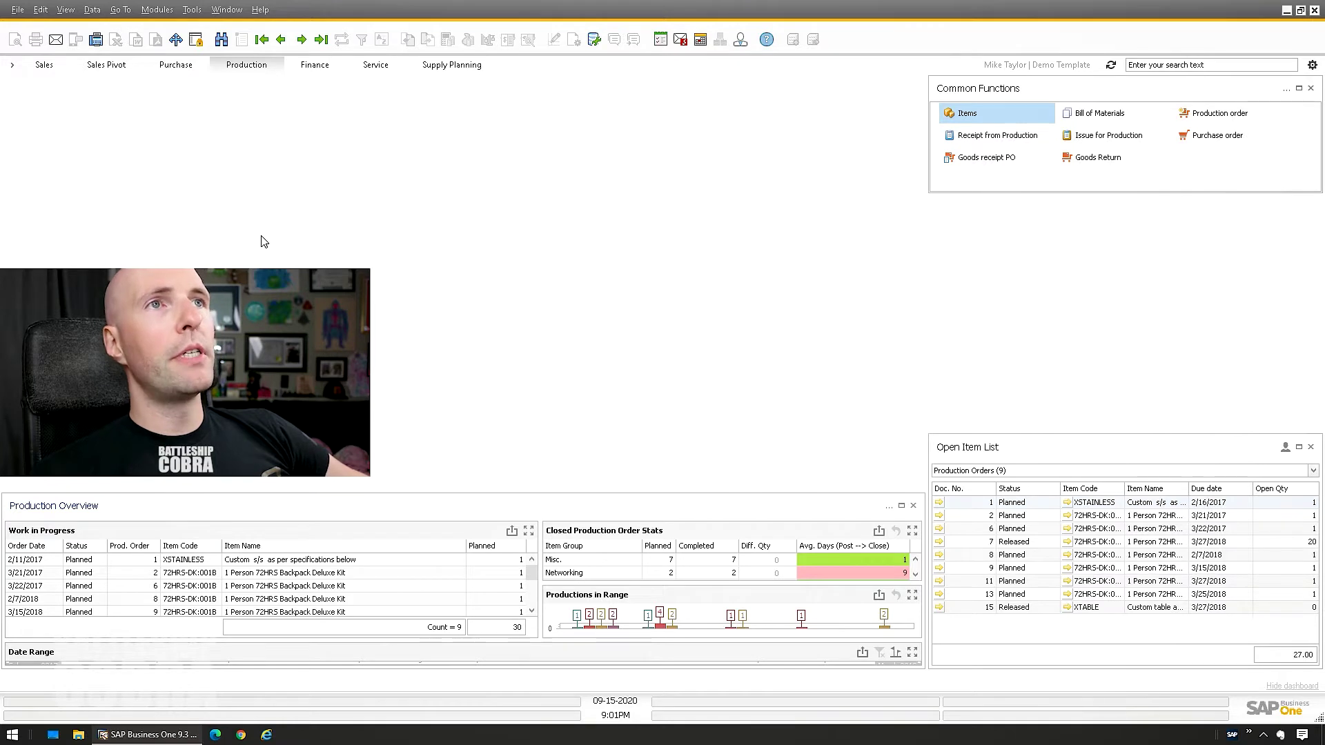
pyautogui.click(157, 10)
pyautogui.moveTo(195, 32)
pyautogui.moveTo(305, 156)
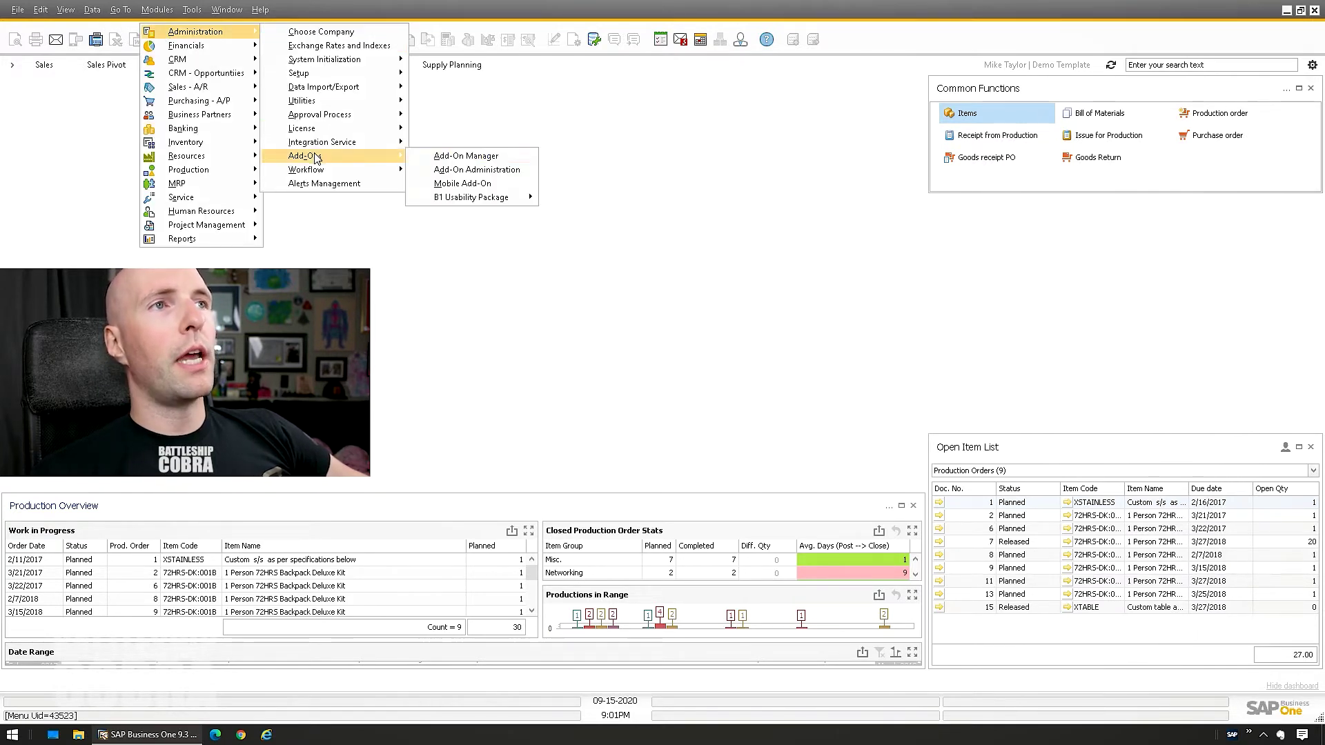
pyautogui.moveTo(457, 200)
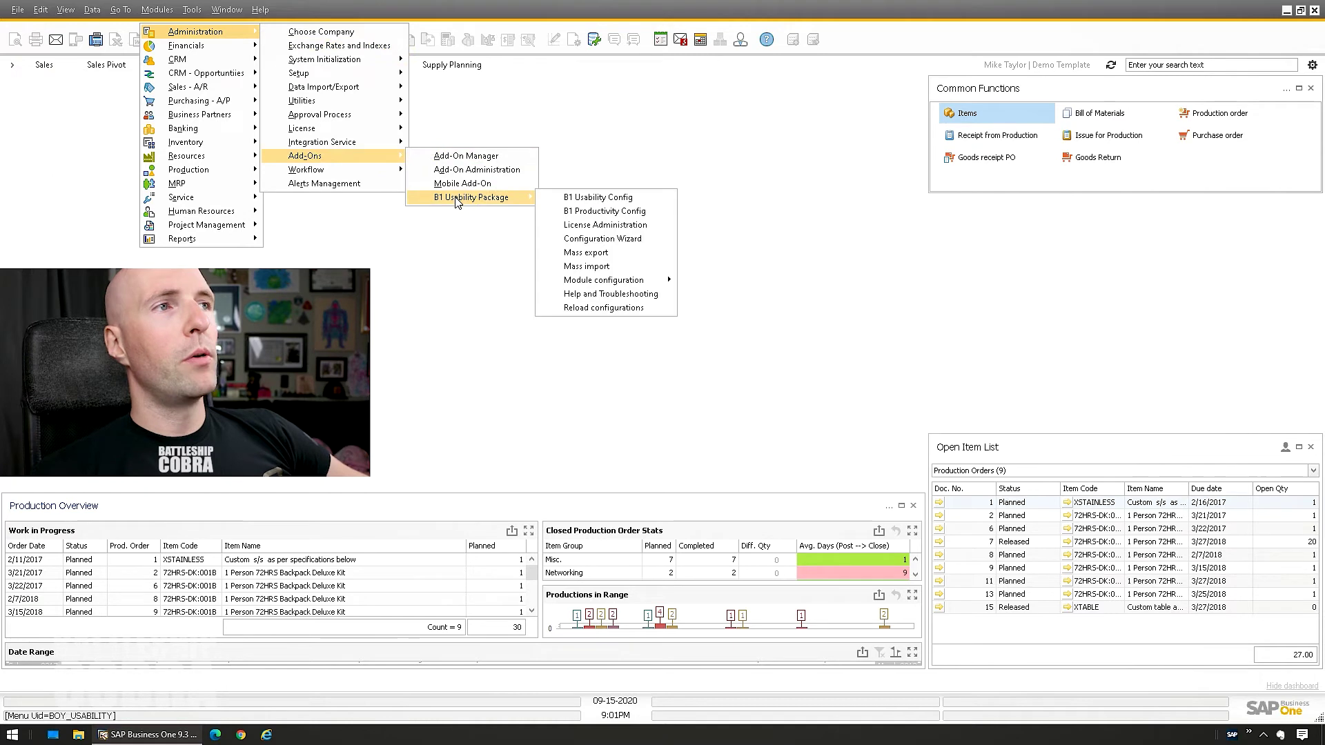
pyautogui.click(613, 198)
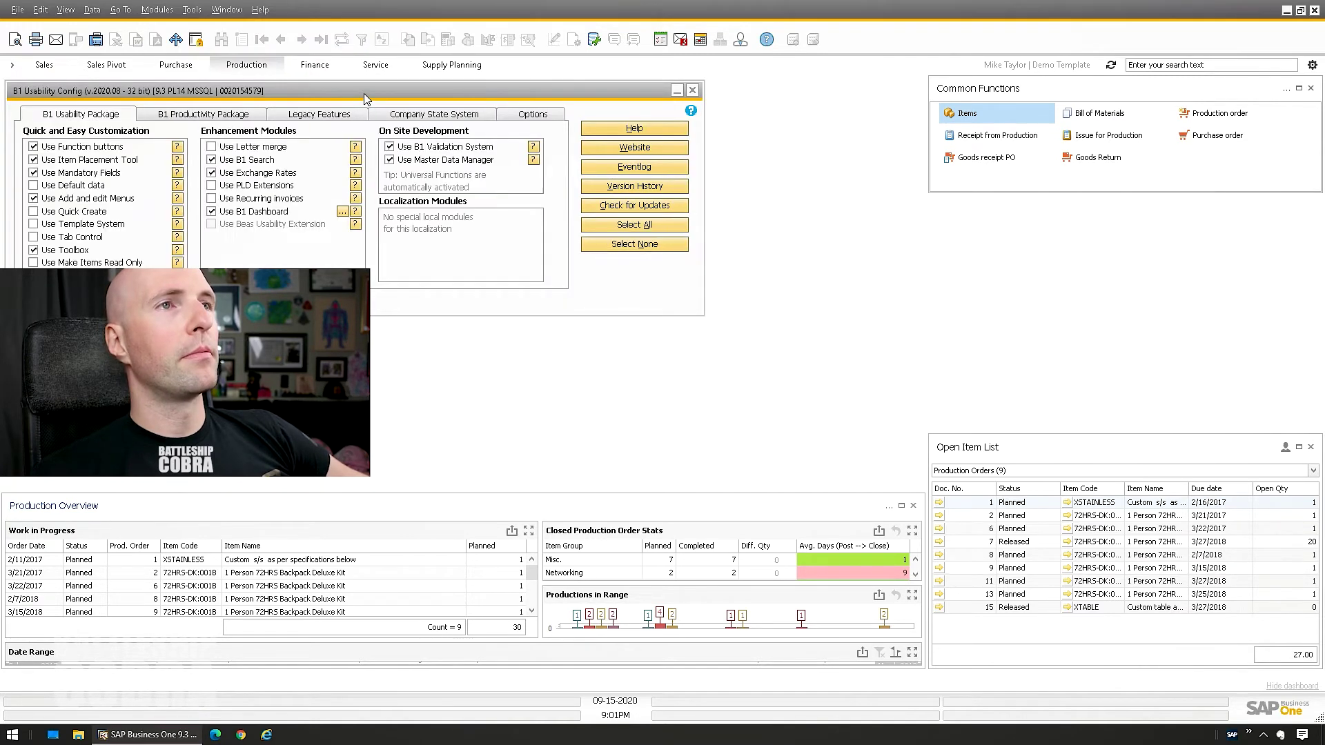
pyautogui.moveTo(514, 207); pyautogui.dragTo(735, 235)
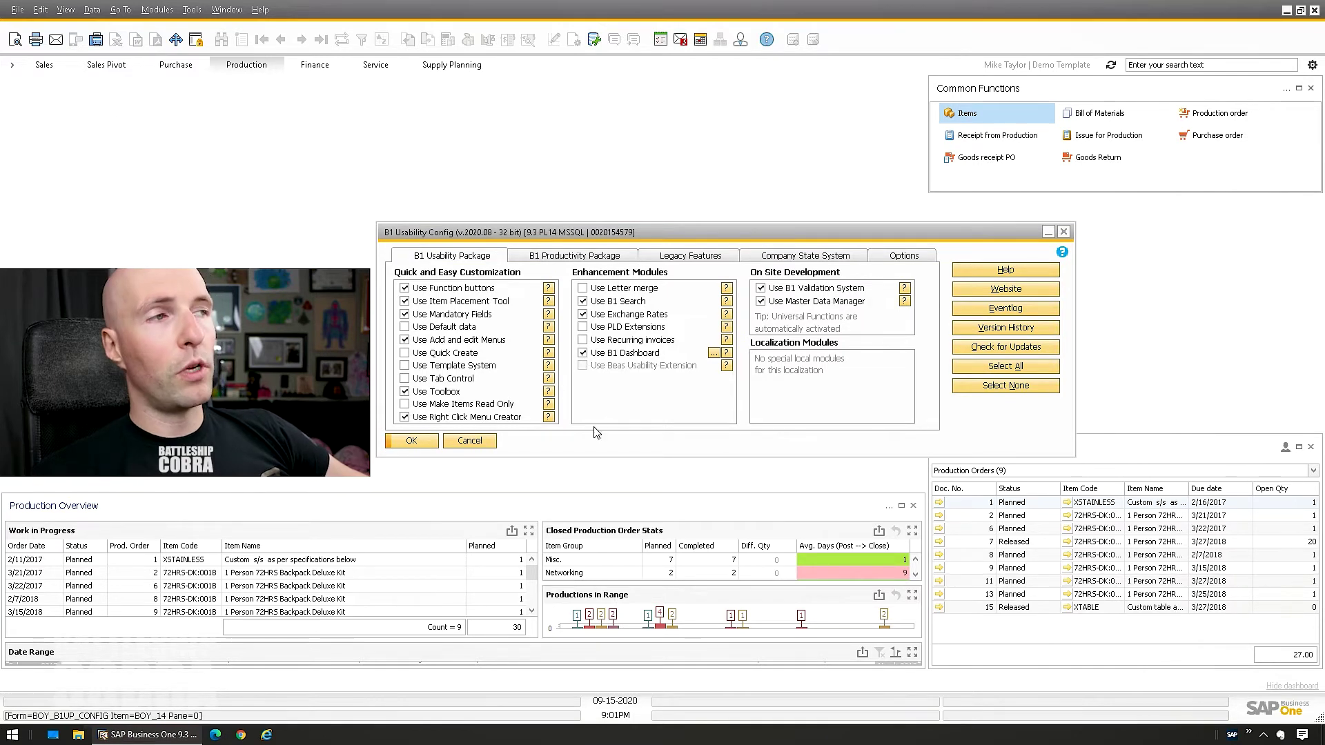
pyautogui.click(713, 353)
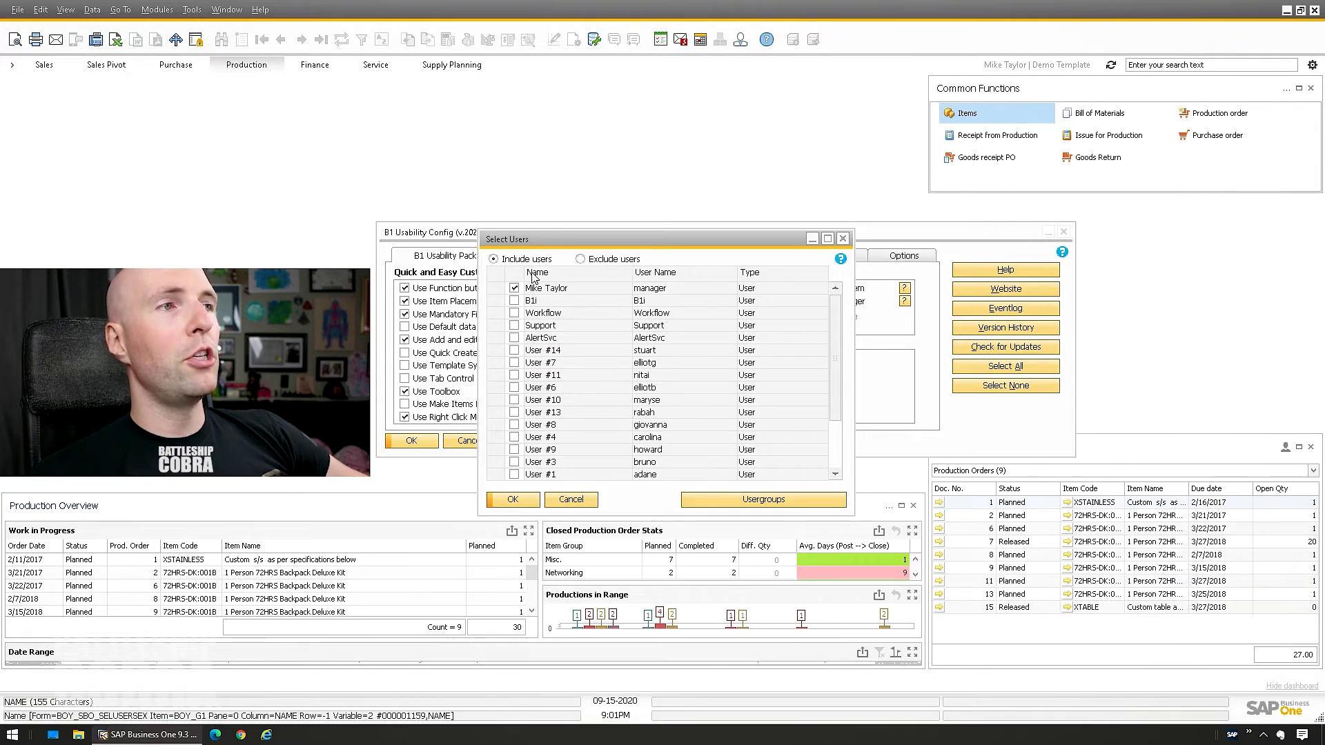
pyautogui.click(550, 499)
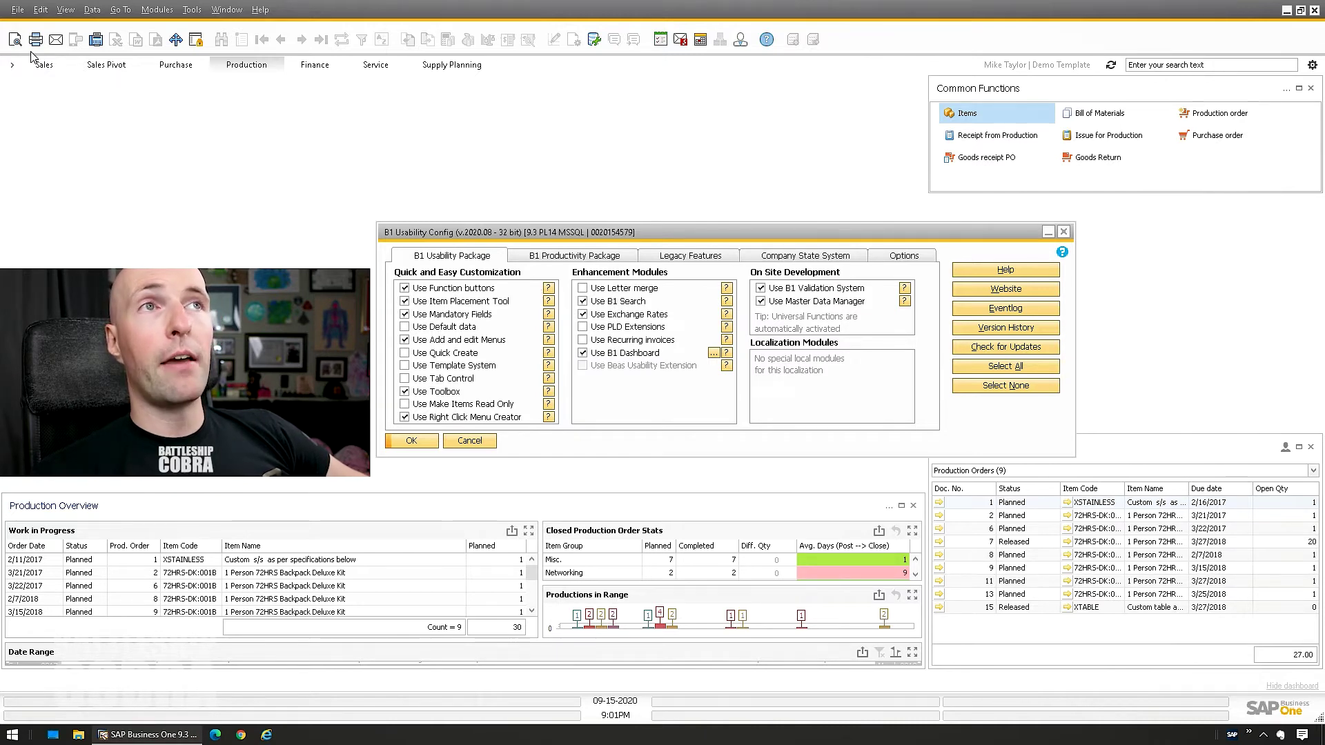
pyautogui.click(484, 441)
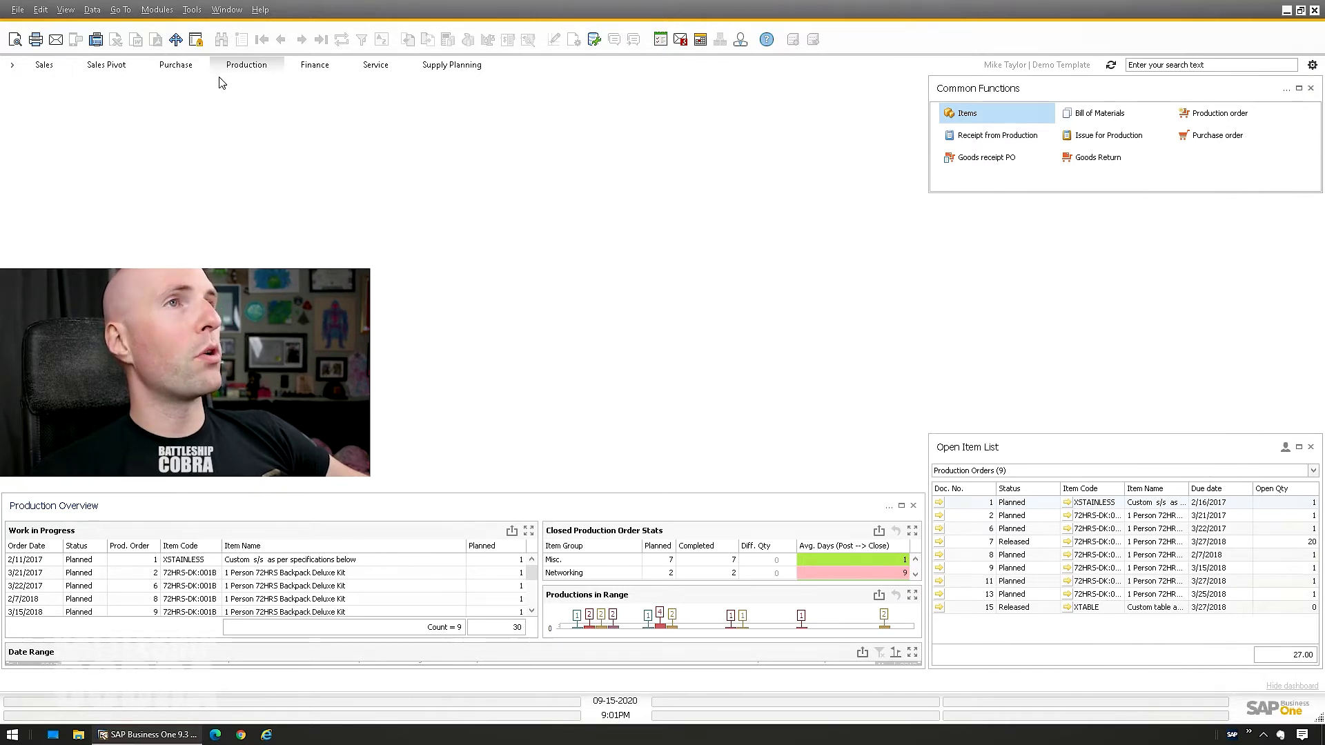
# Add a Process Flow widget from the cockpit's Add New Widget list
pyautogui.click(1312, 65)
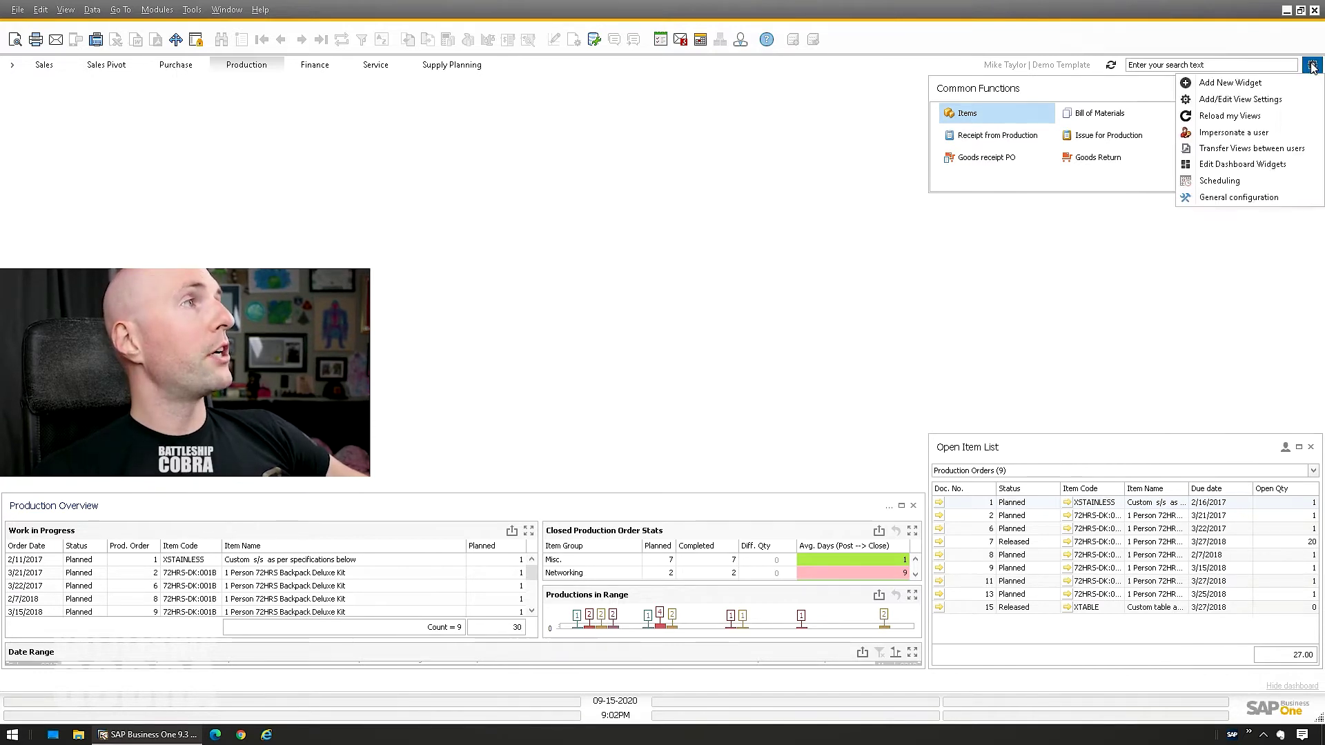
pyautogui.click(1220, 87)
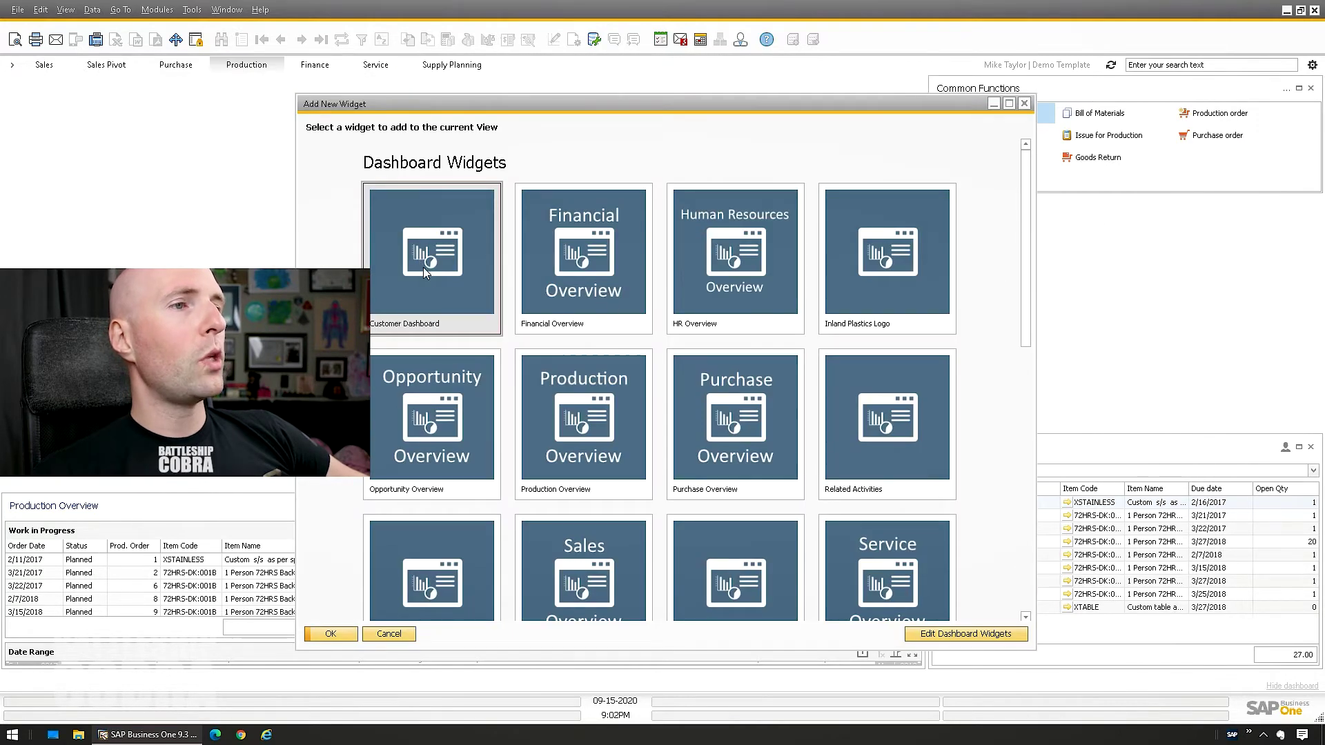
pyautogui.moveTo(1026, 182); pyautogui.dragTo(1033, 422)
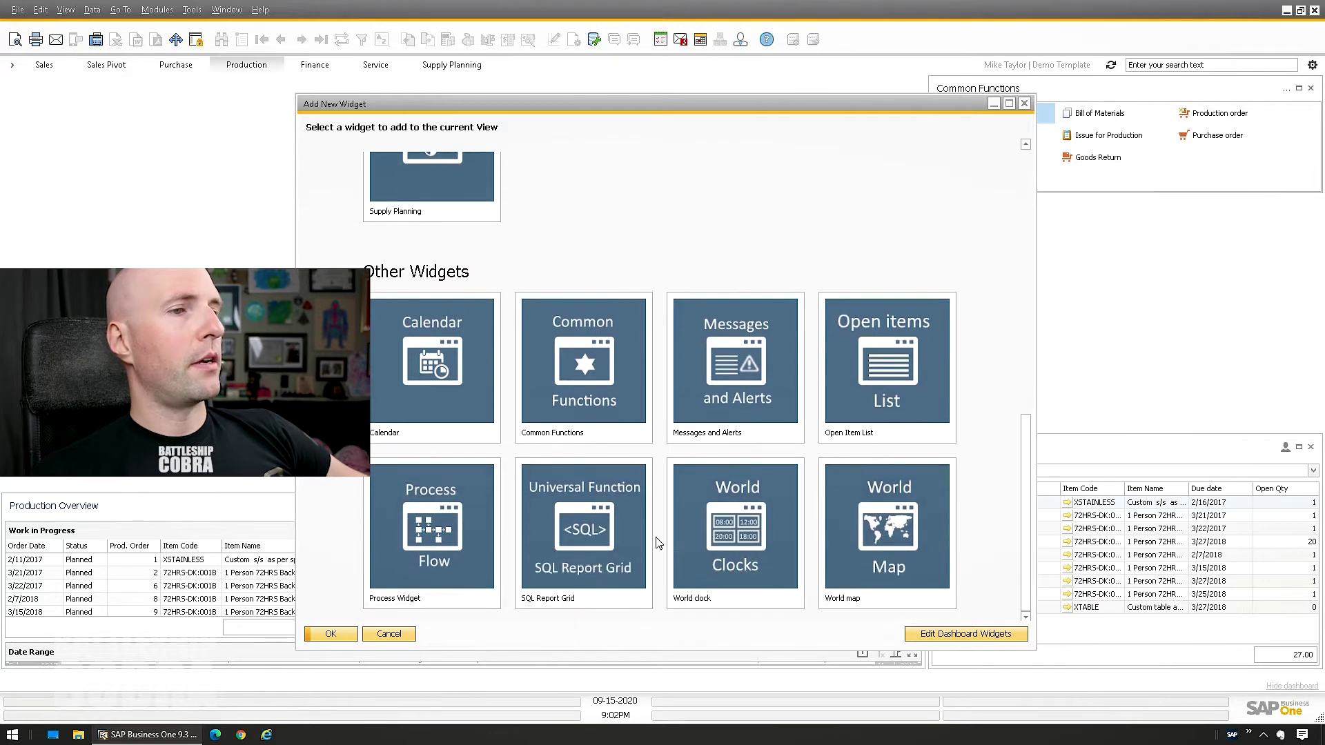
pyautogui.click(433, 525)
pyautogui.doubleClick(433, 527)
# Move the new widget to the centre and set it to Sales Process
pyautogui.moveTo(246, 80); pyautogui.dragTo(709, 168)
pyautogui.click(826, 207)
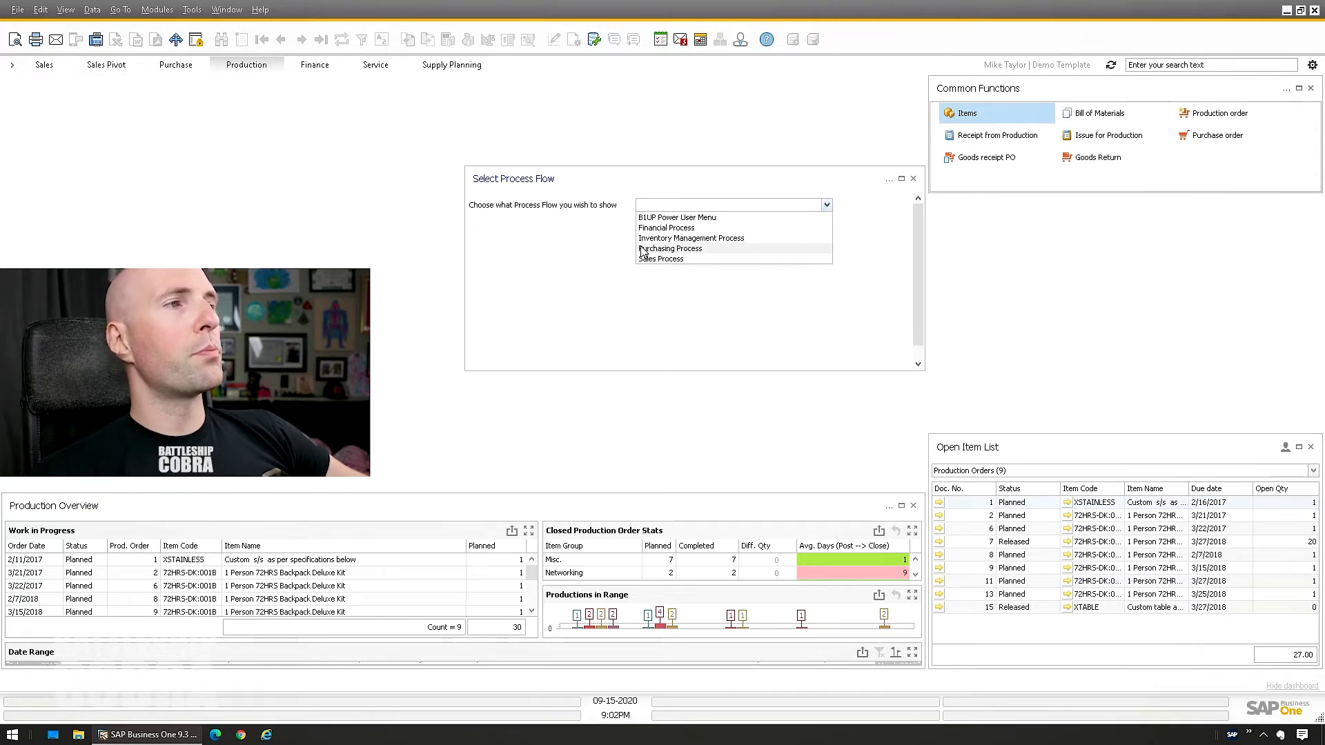
pyautogui.click(661, 258)
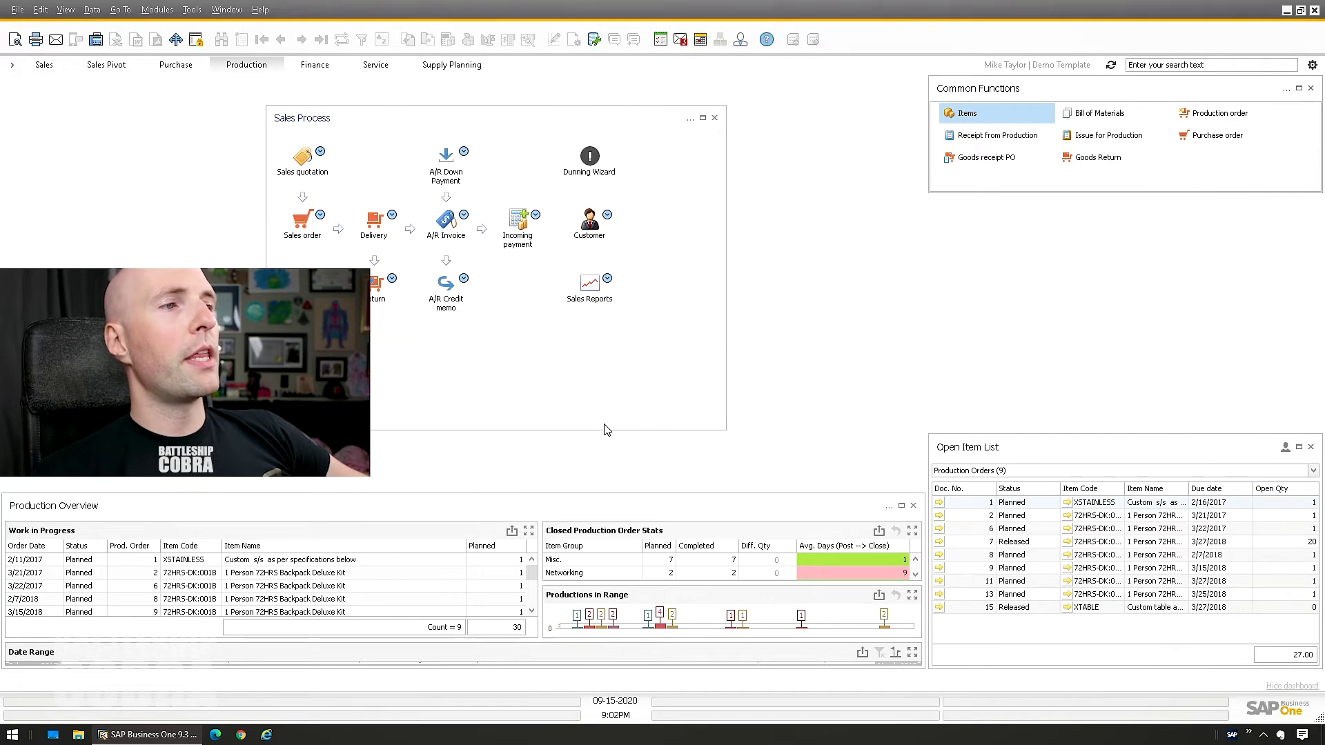
# Shorten the Sales Process widget by dragging its bottom edge up
pyautogui.moveTo(604, 430); pyautogui.dragTo(615, 372)
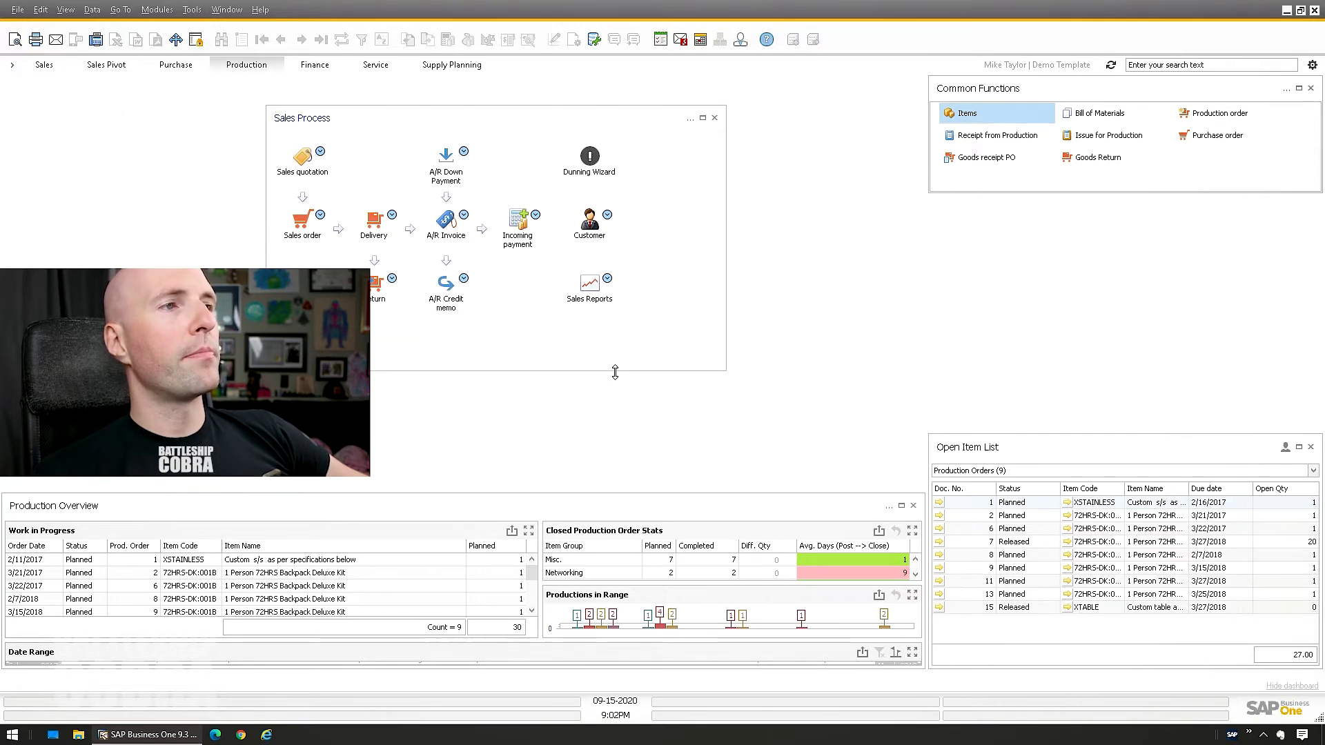
pyautogui.click(690, 118)
pyautogui.click(533, 336)
# Check the Delivery and Sales Quotation reports, then open and close a new Sales Order
pyautogui.click(392, 215)
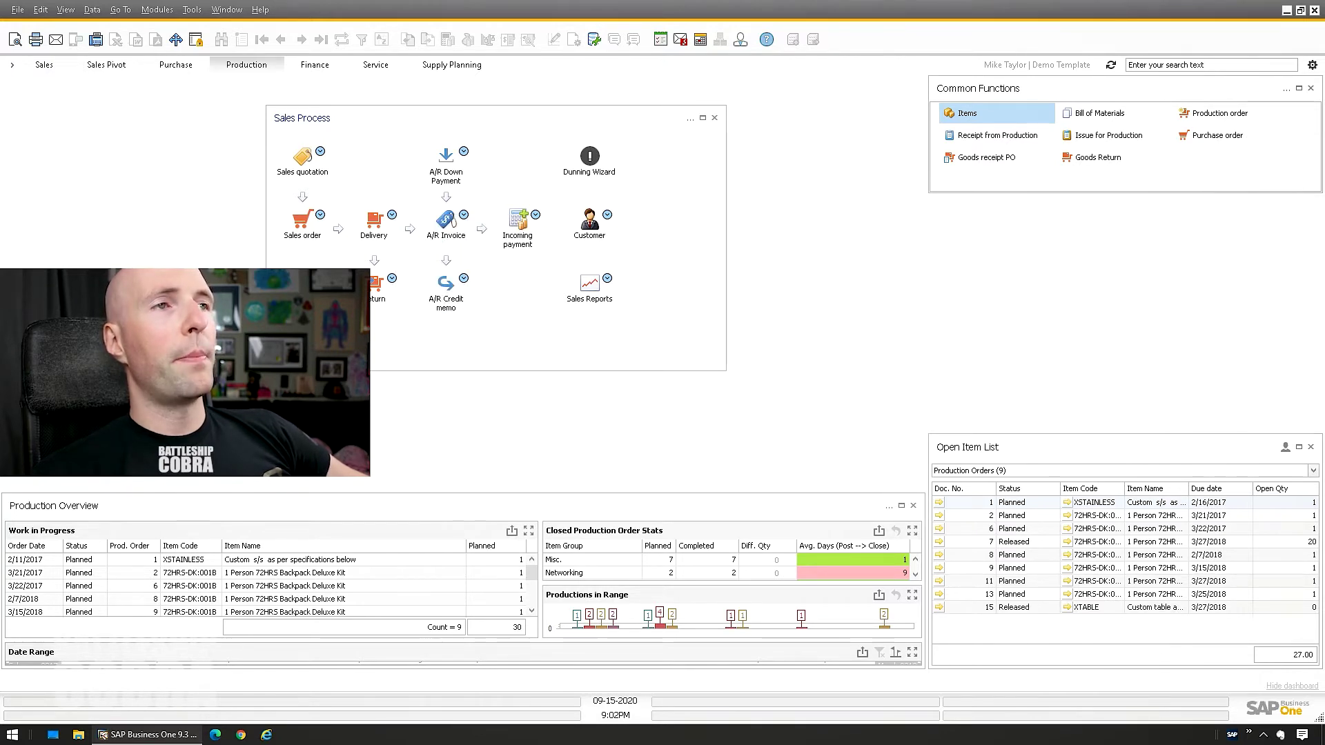
pyautogui.click(320, 151)
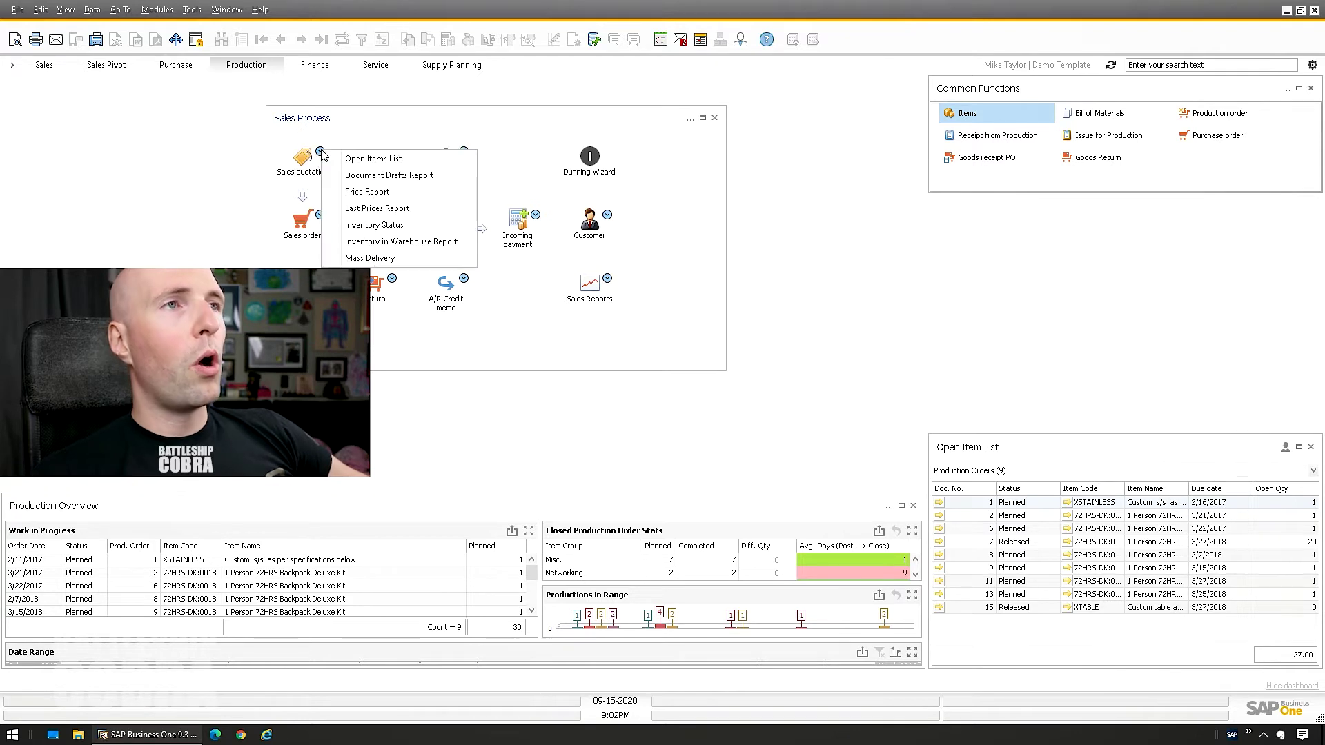
pyautogui.click(302, 221)
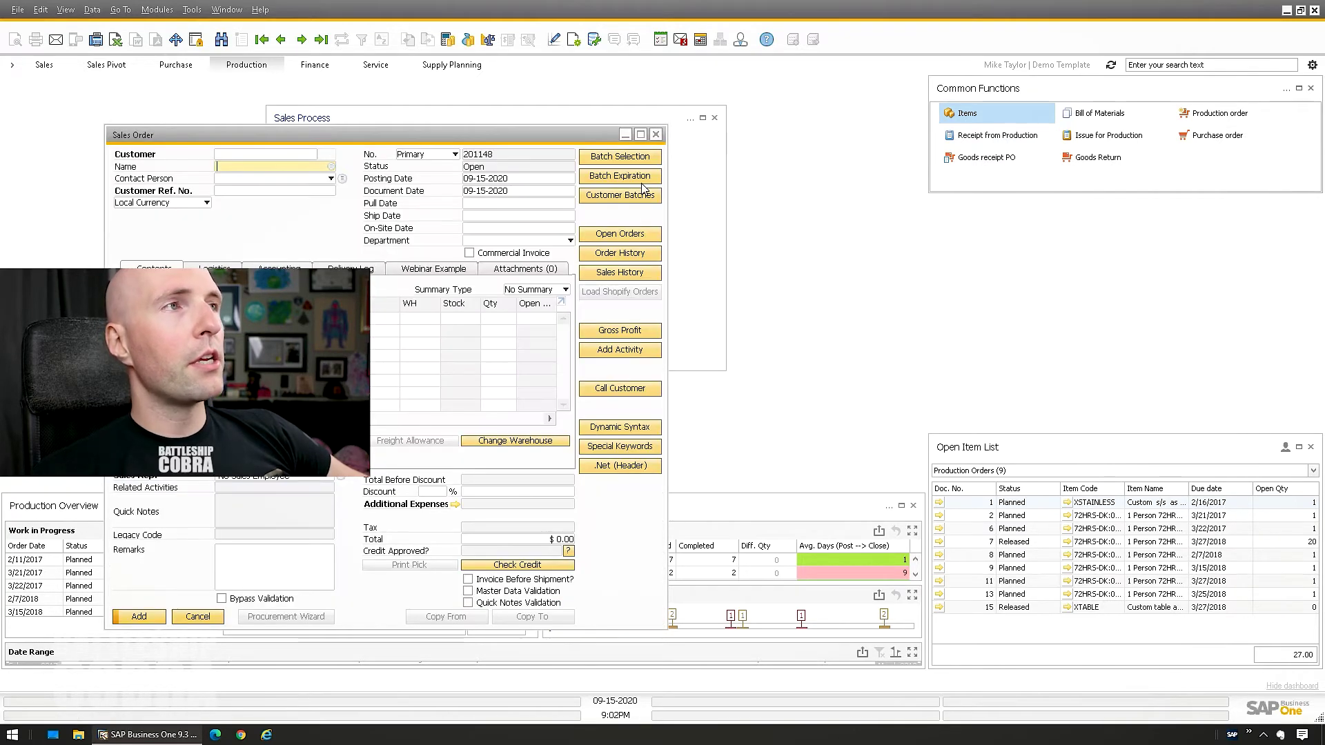
pyautogui.click(657, 135)
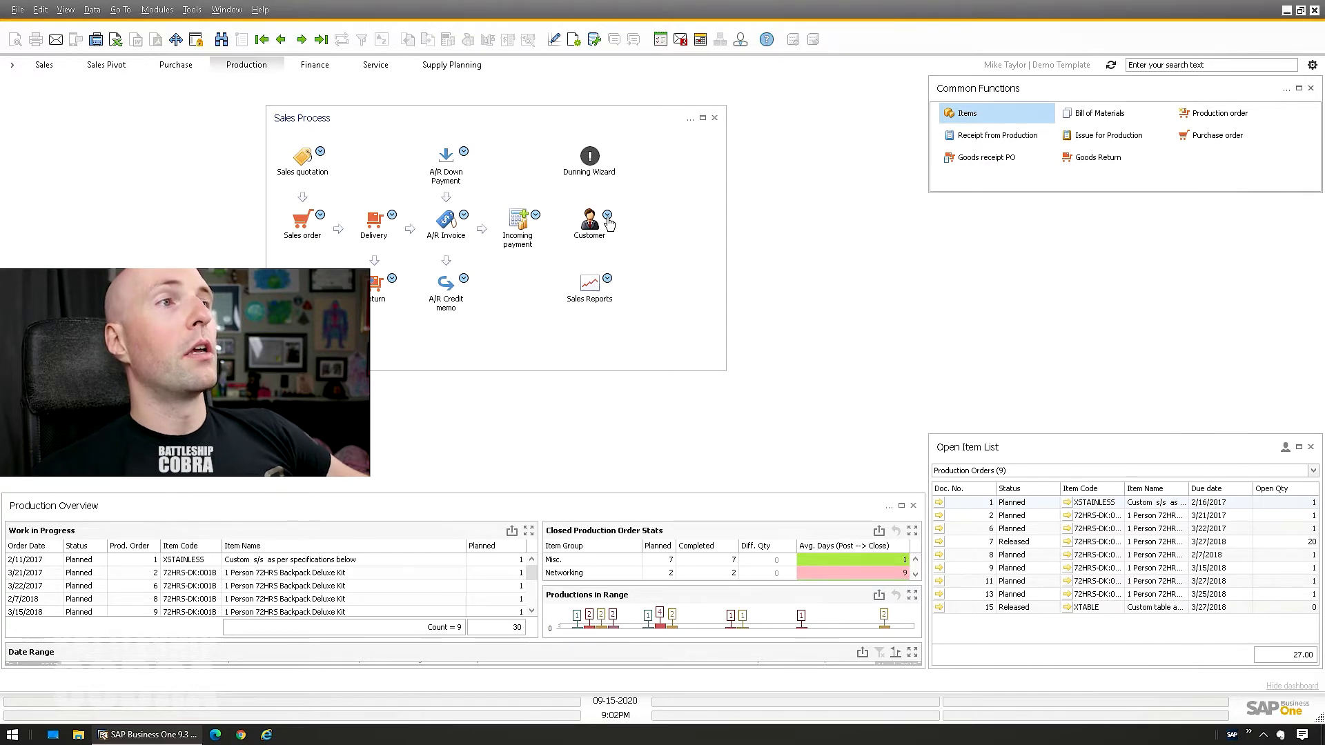
# Switch the widget to Select a different Process Flow and list the available flows
pyautogui.click(690, 119)
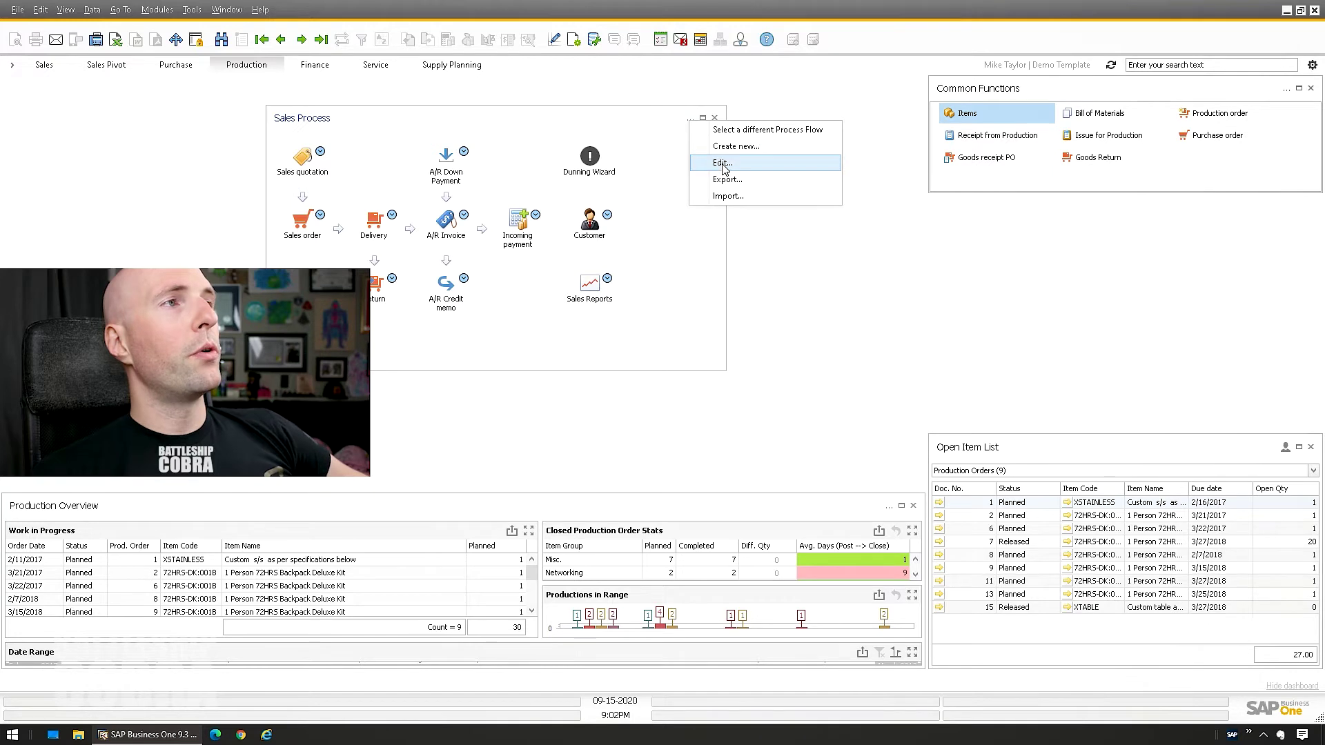
pyautogui.click(736, 130)
pyautogui.click(523, 146)
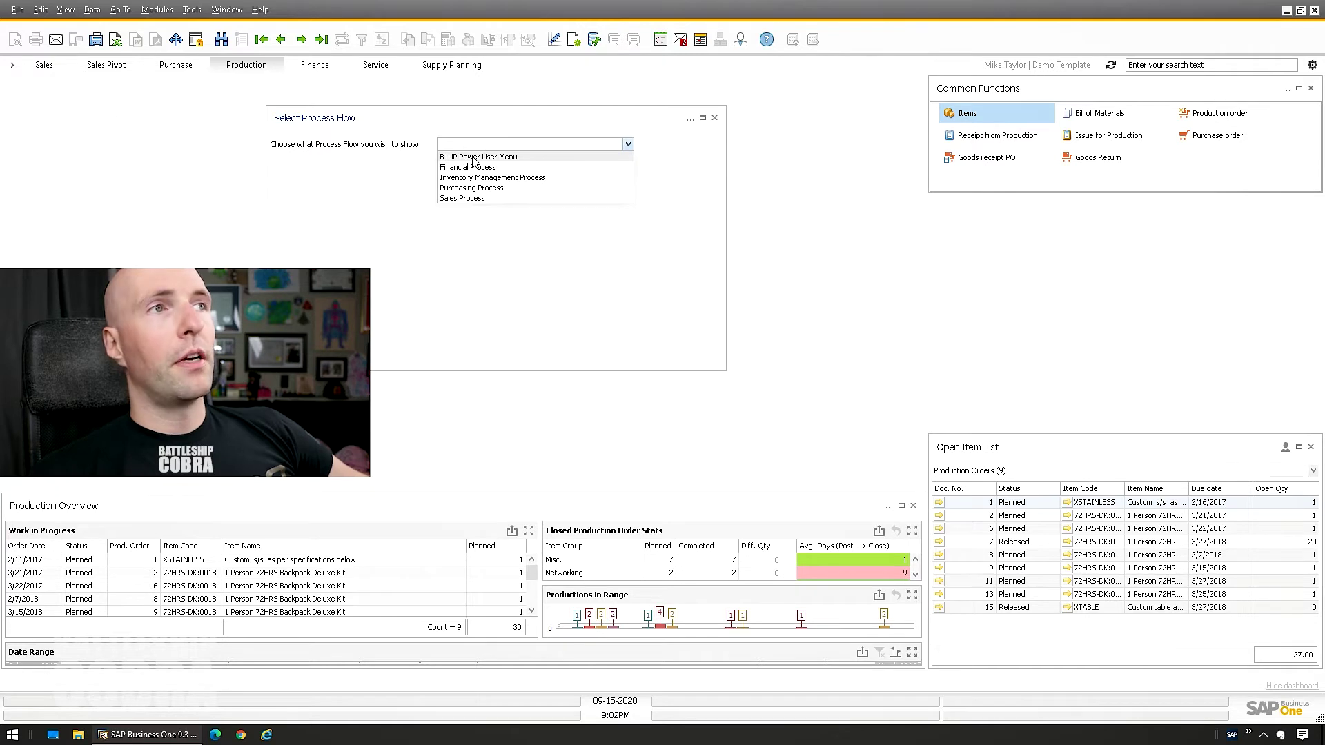
# Show the B1UP Power User Menu flow, then the Financial Process flow
pyautogui.click(474, 157)
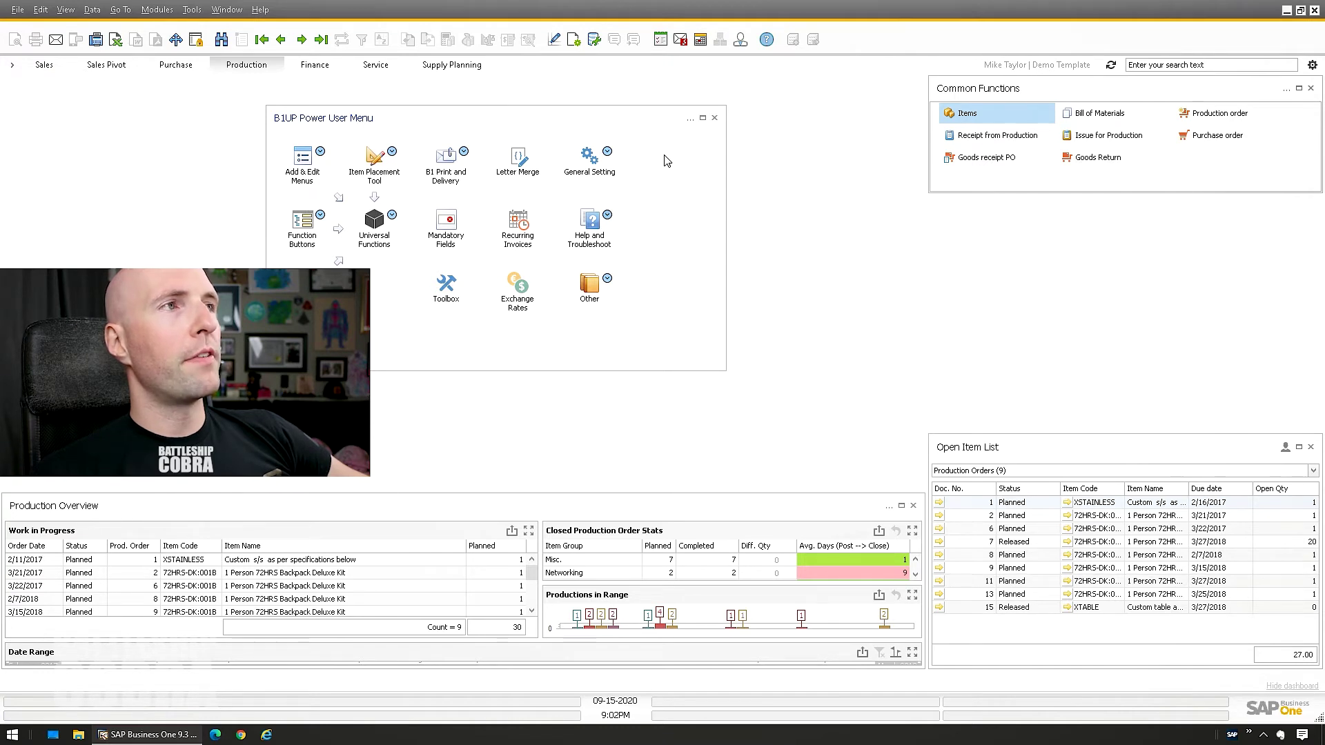
pyautogui.click(690, 119)
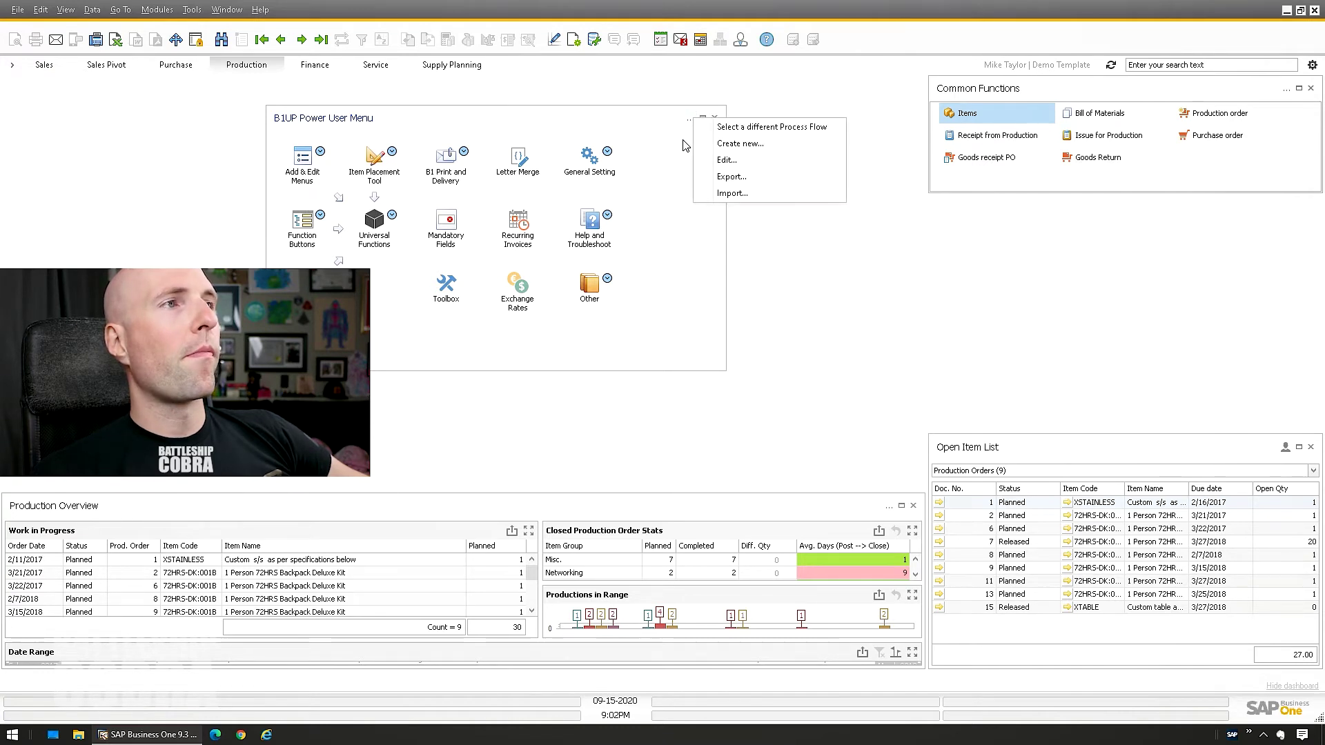
pyautogui.click(723, 130)
pyautogui.click(474, 148)
pyautogui.click(468, 174)
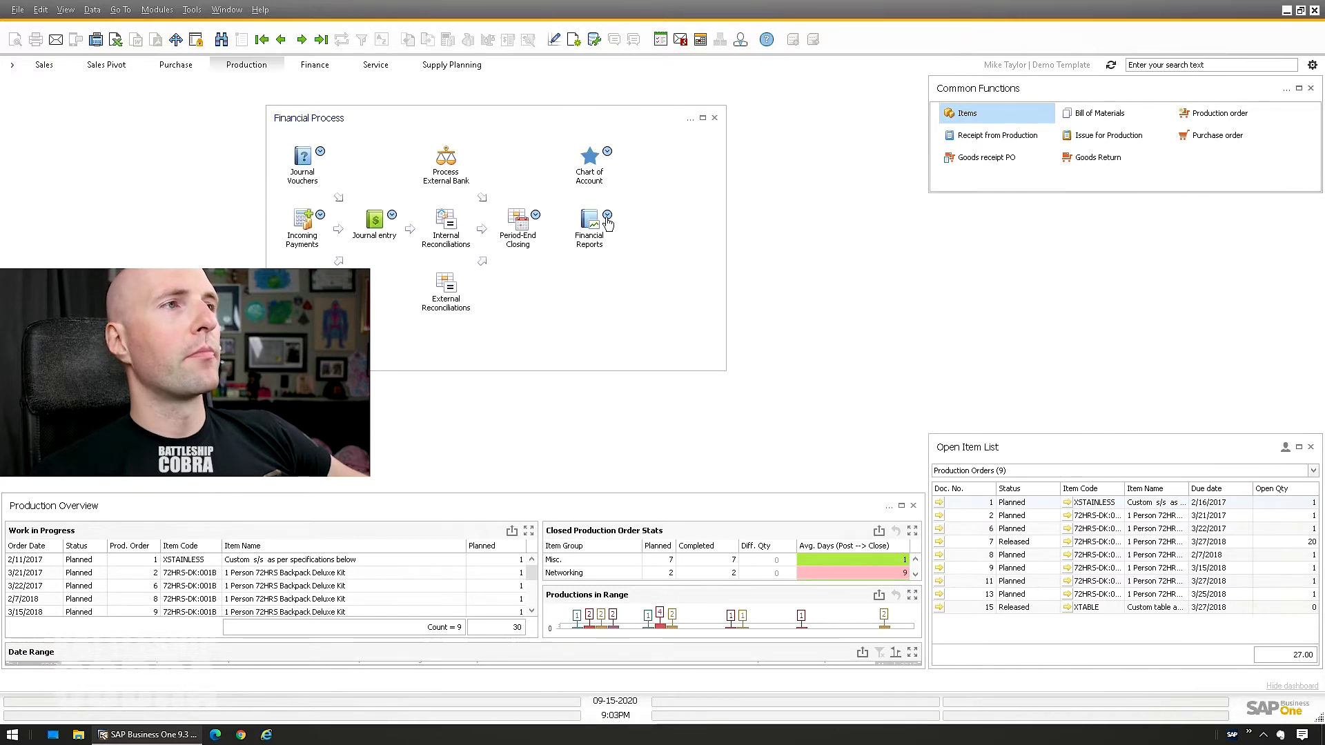
# Switch the widget to the Inventory Management Process flow
pyautogui.click(689, 118)
pyautogui.click(722, 129)
pyautogui.click(482, 145)
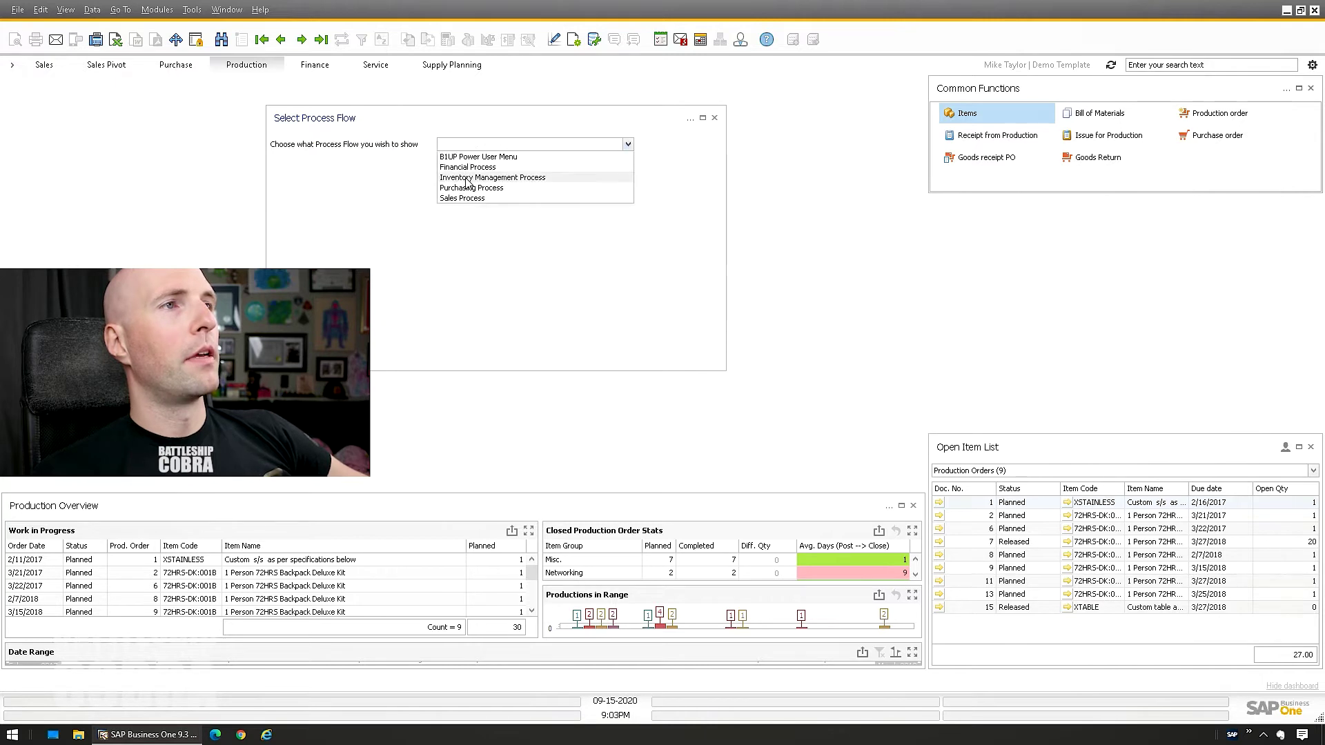
pyautogui.click(491, 177)
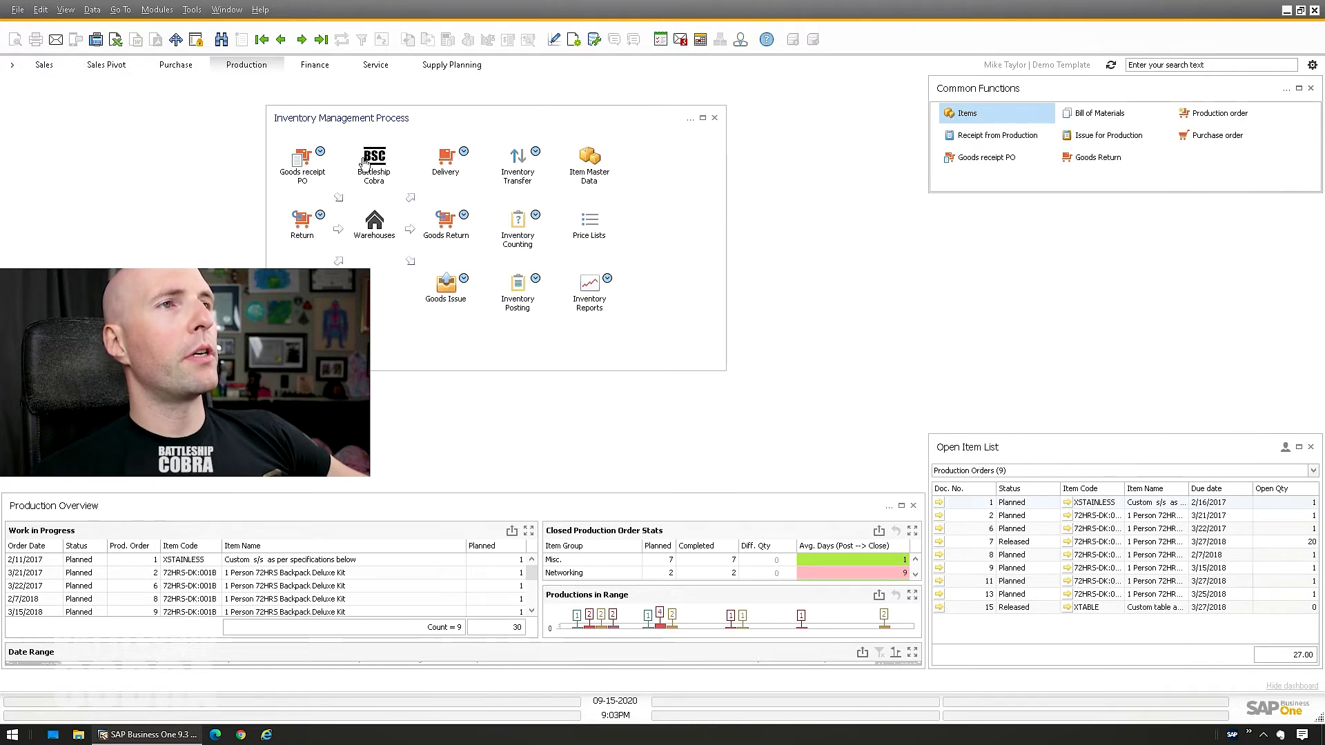
# Switch the widget to the Purchasing Process flow
pyautogui.click(690, 118)
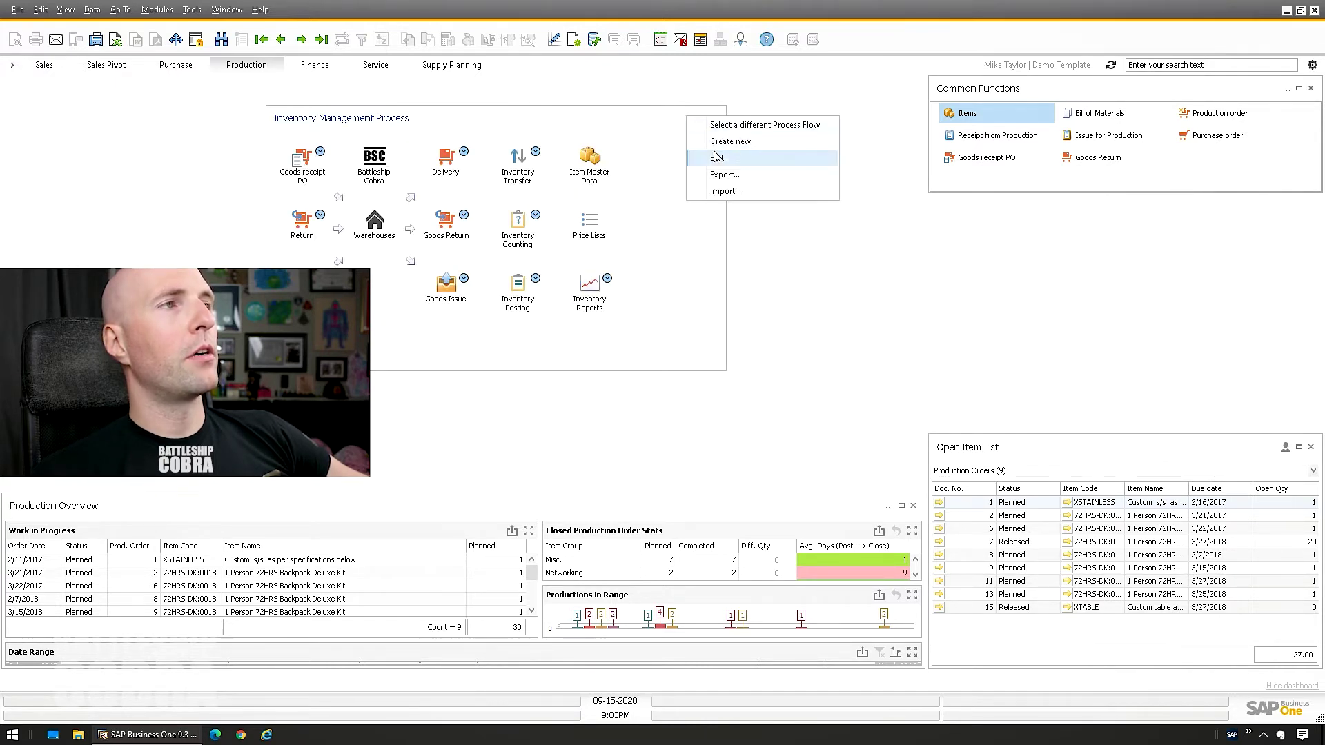
pyautogui.click(724, 125)
pyautogui.click(476, 146)
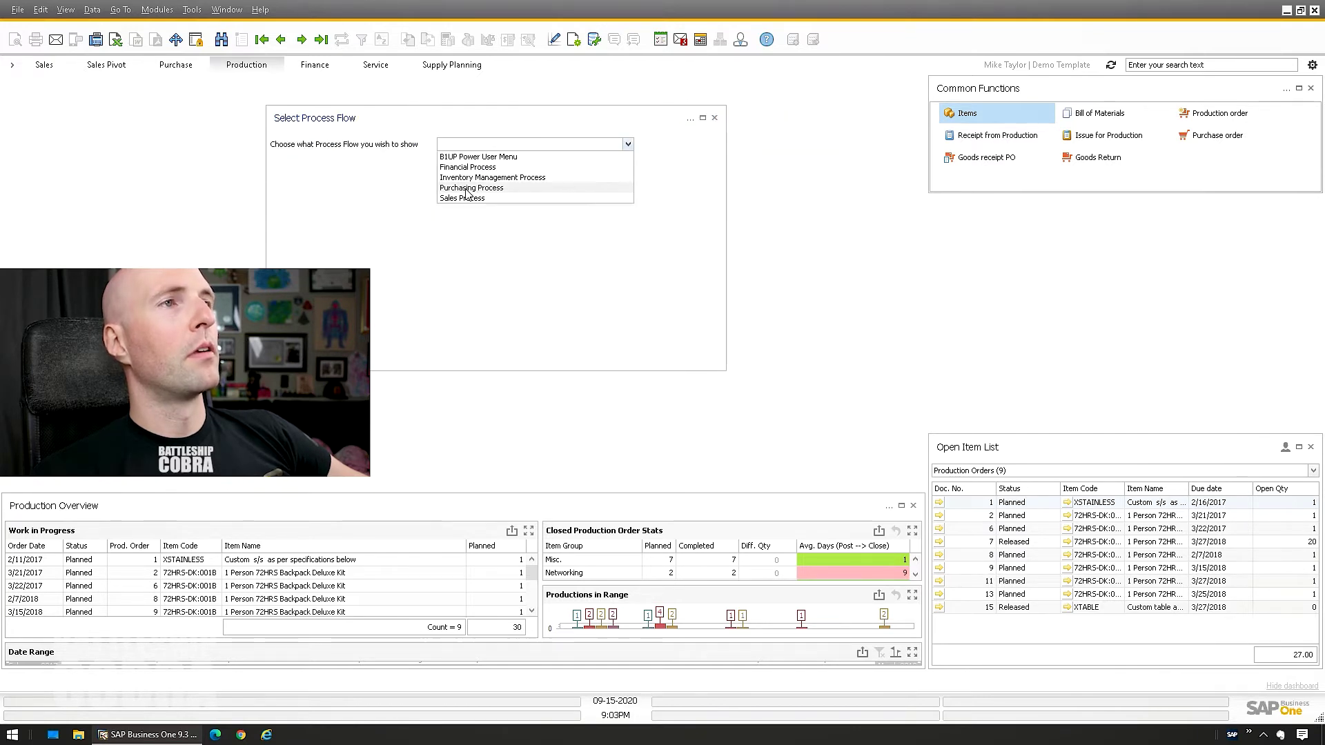
pyautogui.click(469, 188)
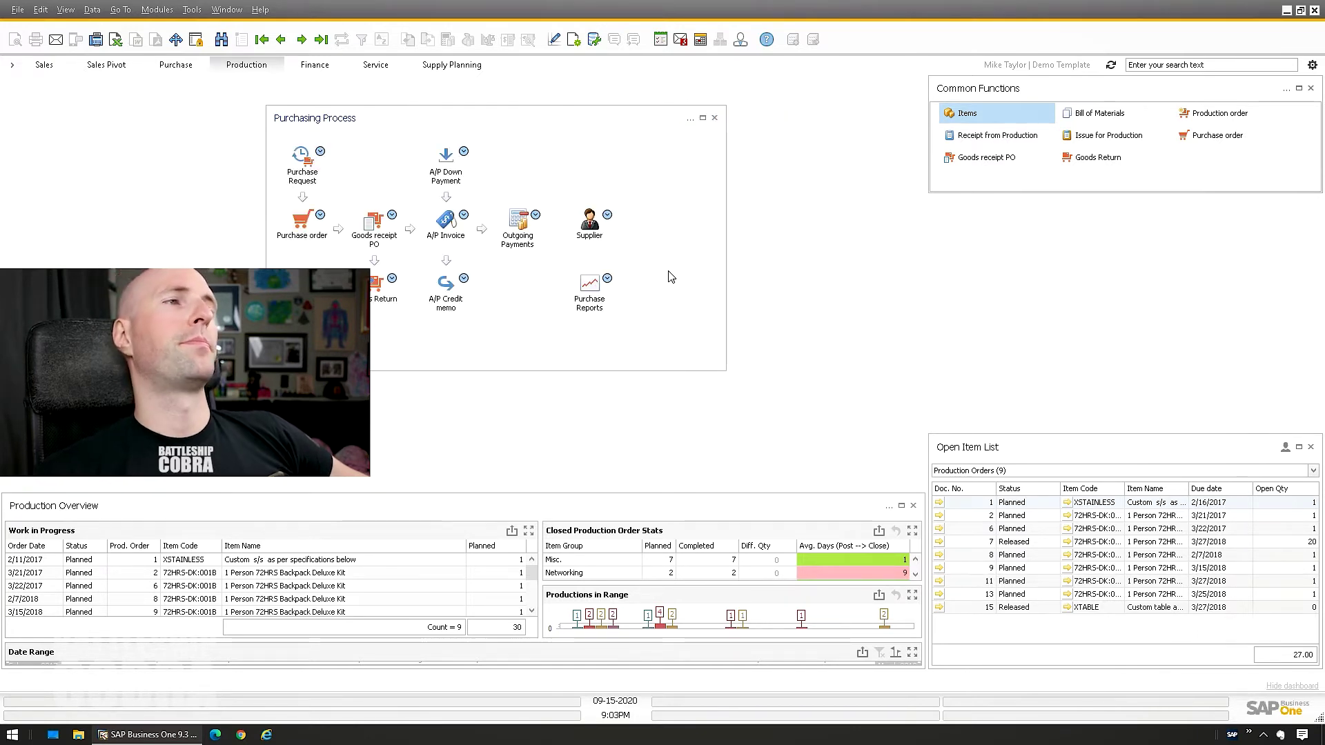
# Switch the widget back to the Sales Process flow
pyautogui.click(690, 118)
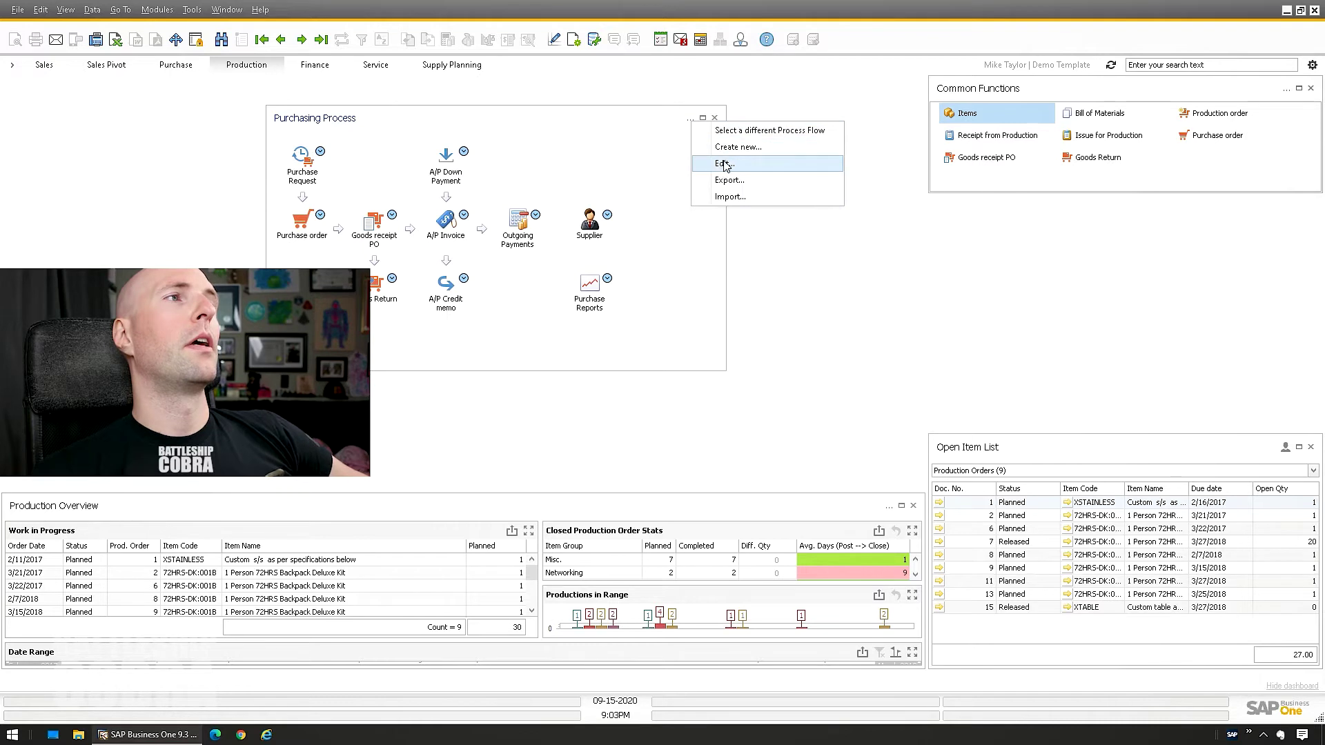
pyautogui.click(710, 125)
pyautogui.click(469, 147)
pyautogui.click(468, 196)
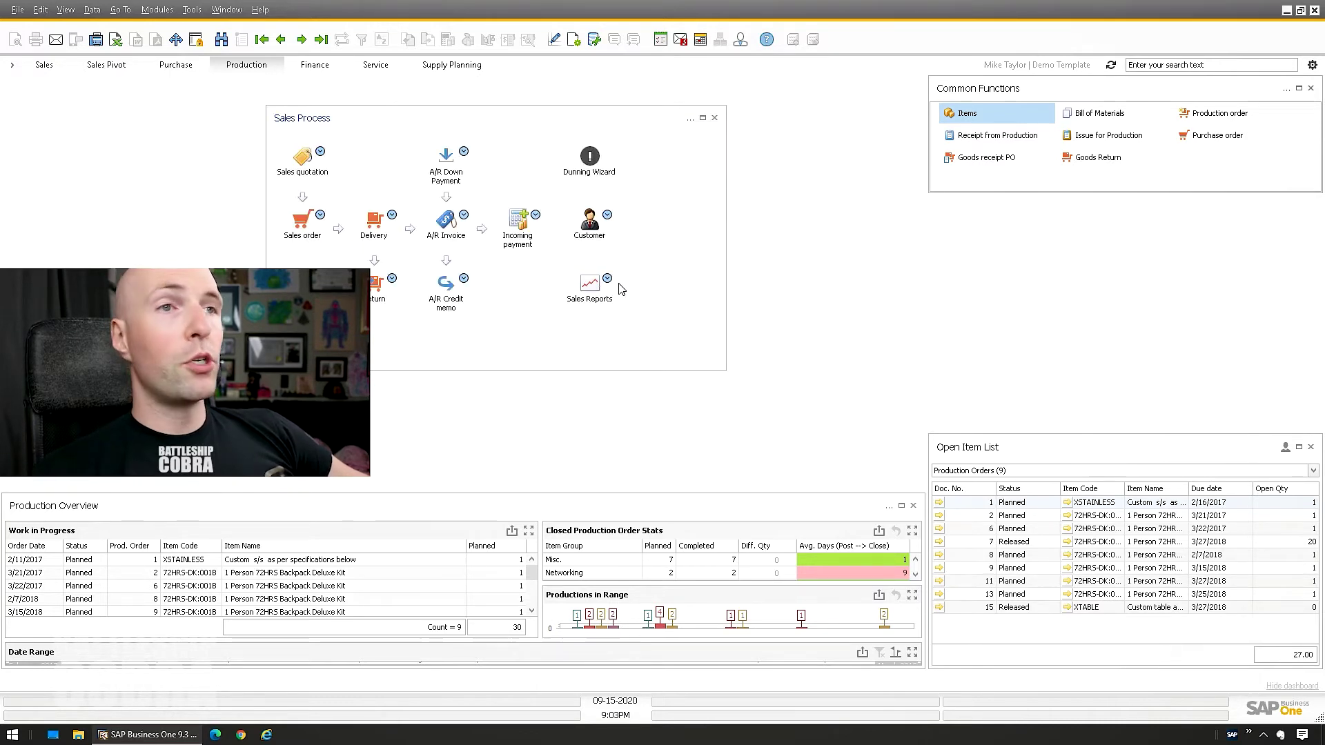
# Create a new flow, enlarge the Process Flow Editor, and name the flow YouTube Example
pyautogui.click(691, 120)
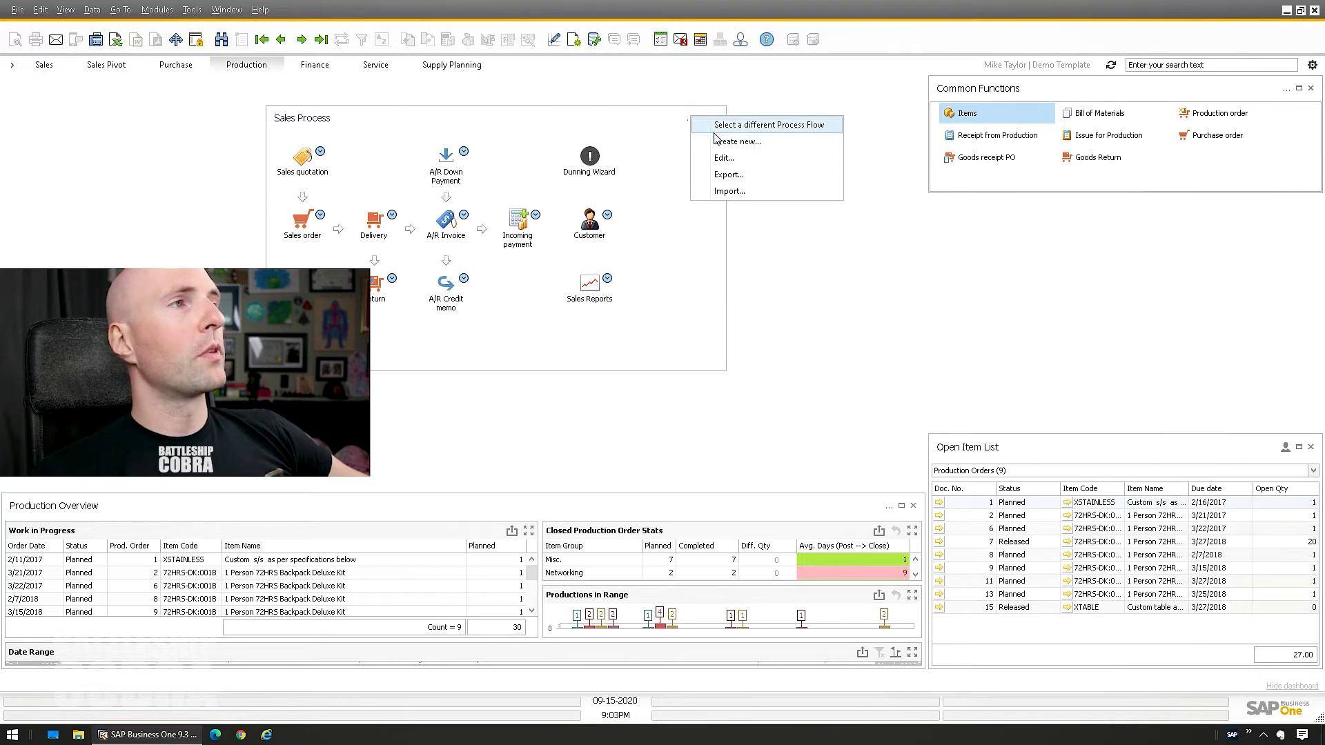
pyautogui.click(722, 145)
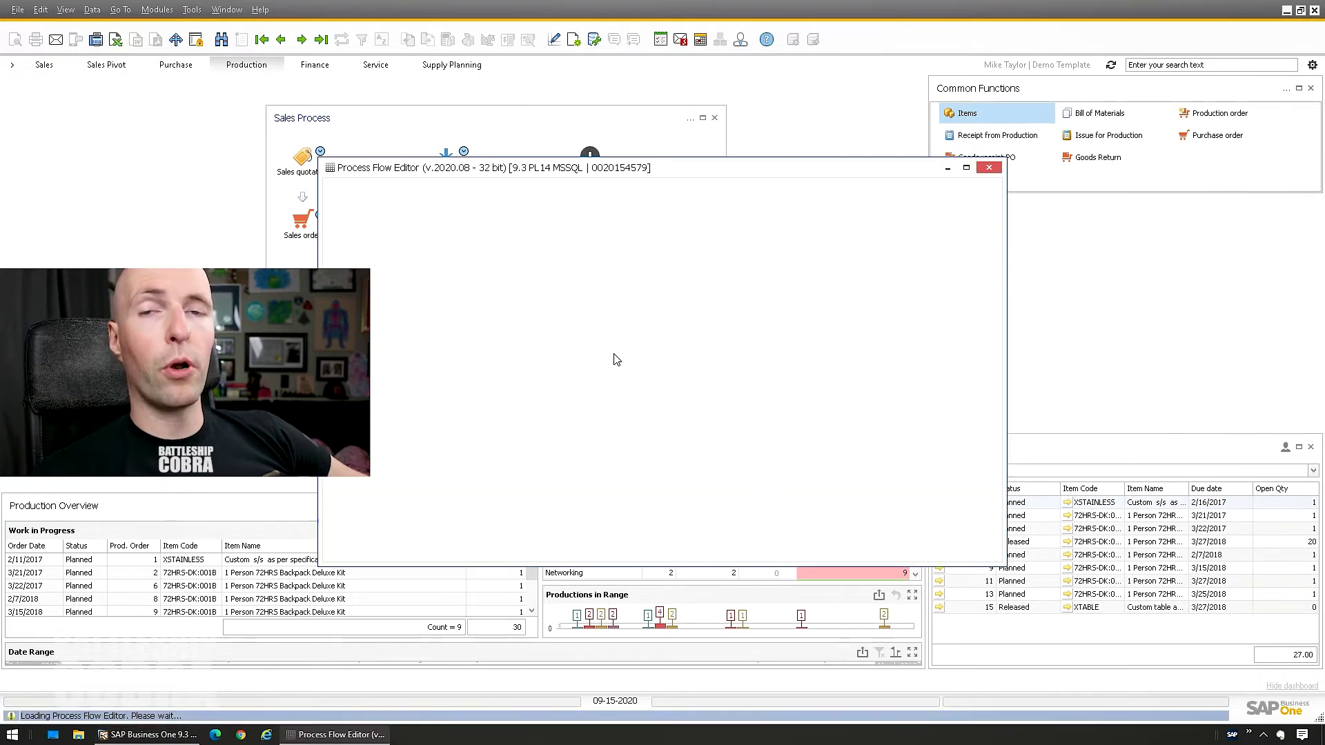
pyautogui.moveTo(502, 173); pyautogui.dragTo(459, 84)
pyautogui.moveTo(958, 474); pyautogui.dragTo(1248, 653)
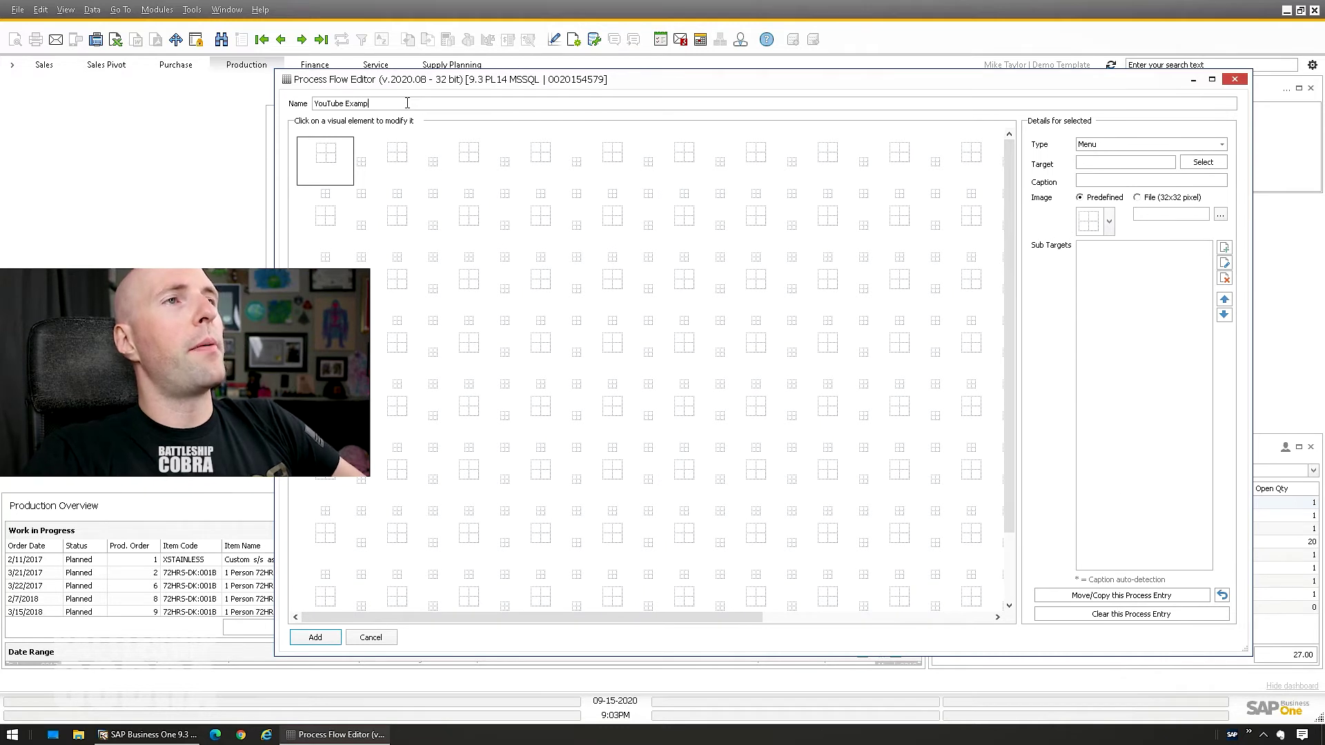
pyautogui.write('le')
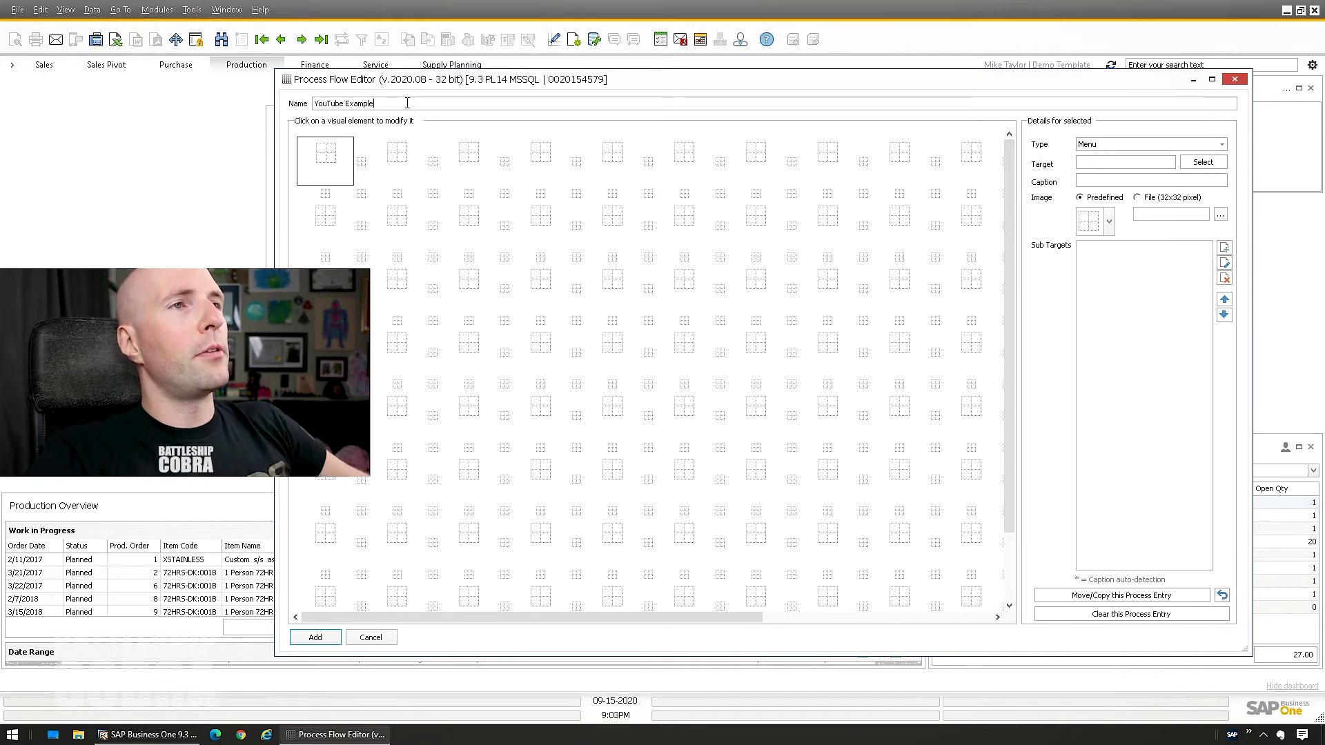
pyautogui.click(324, 163)
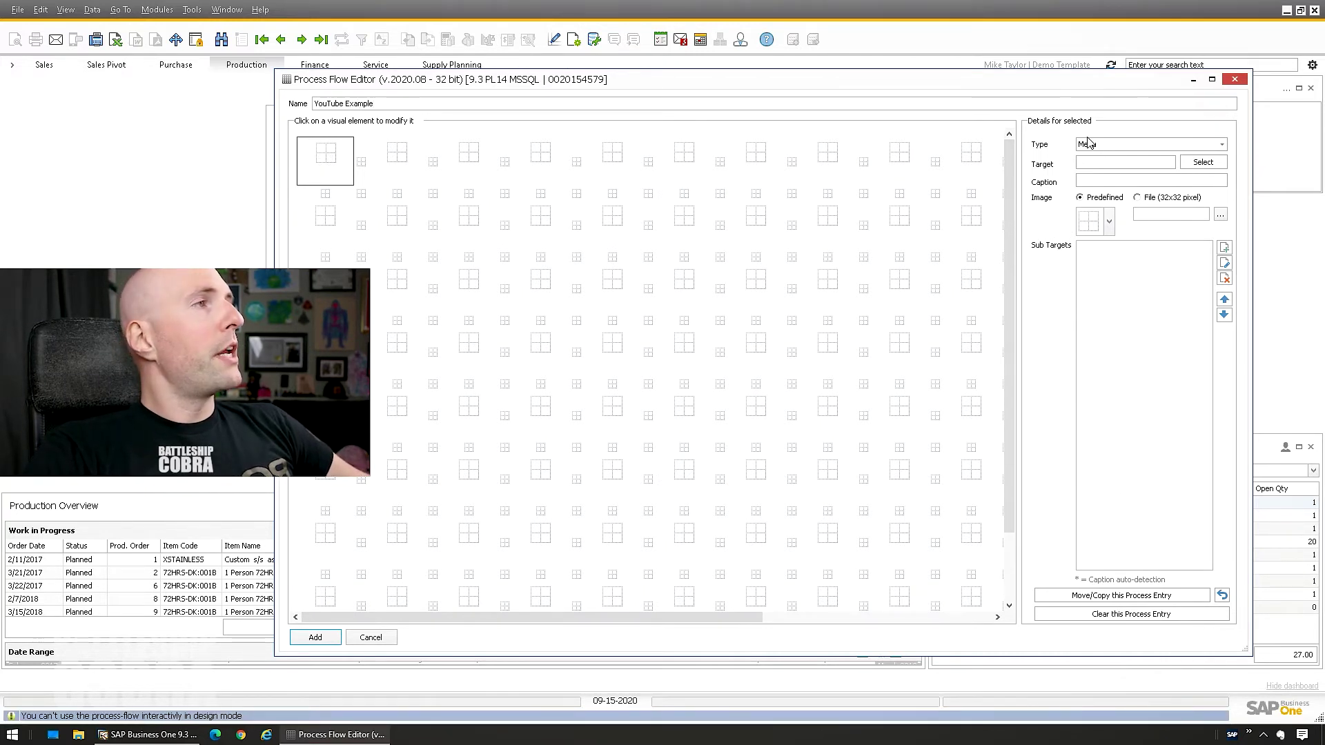
# Make the first element a Menu item targeting Sales - A/R > Sales Quotation
pyautogui.click(1218, 146)
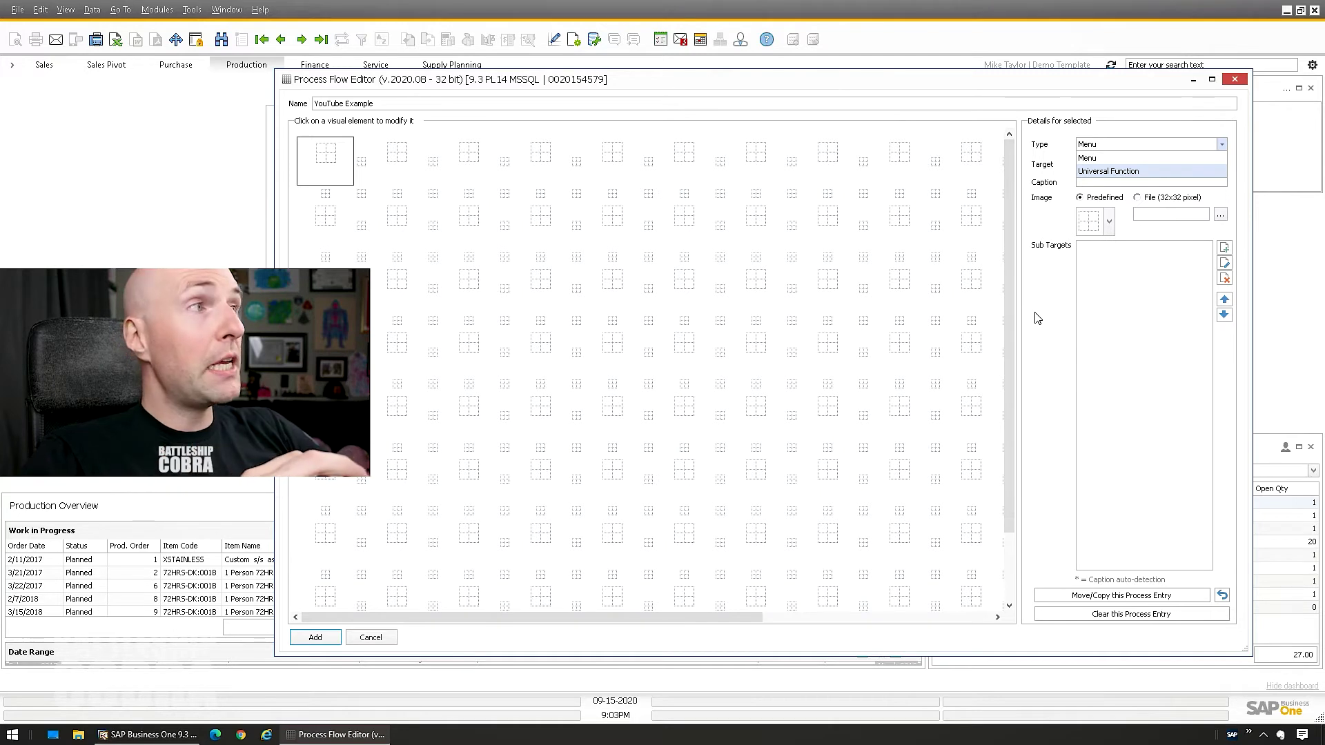
pyautogui.click(1055, 276)
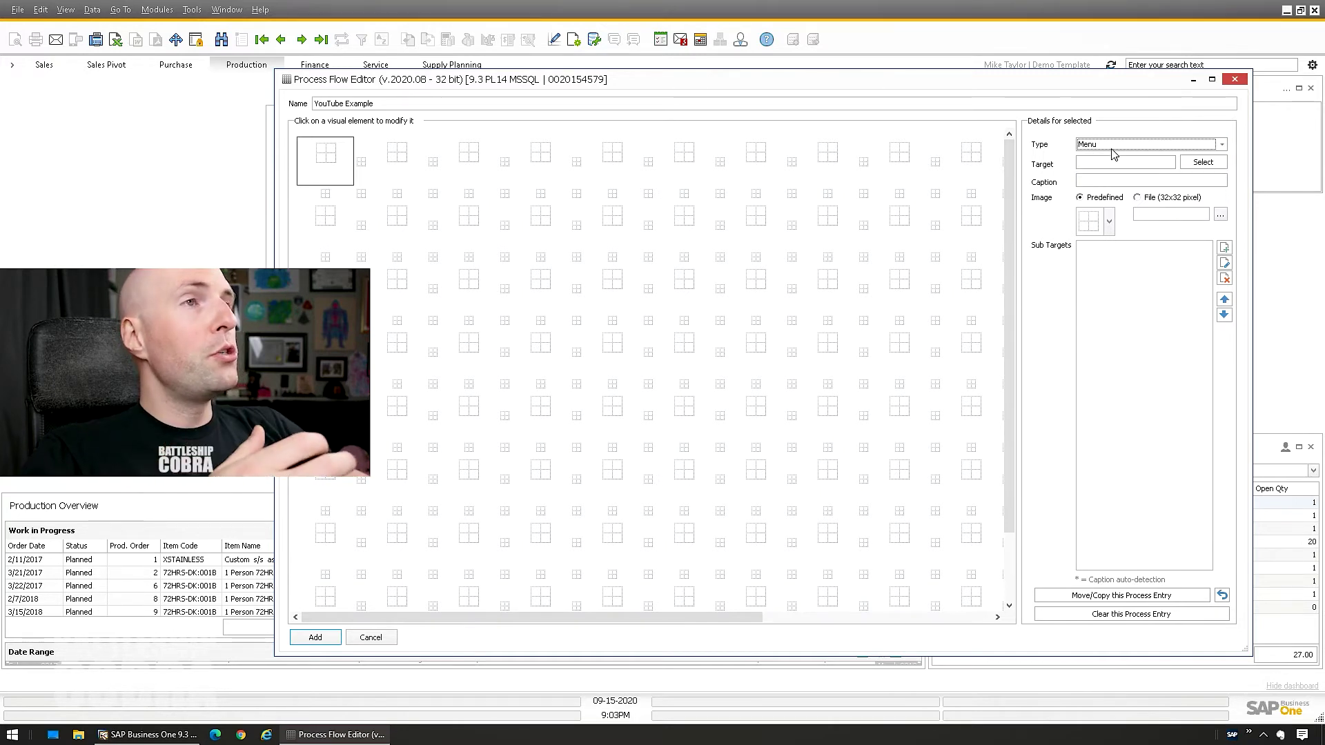
pyautogui.click(1201, 163)
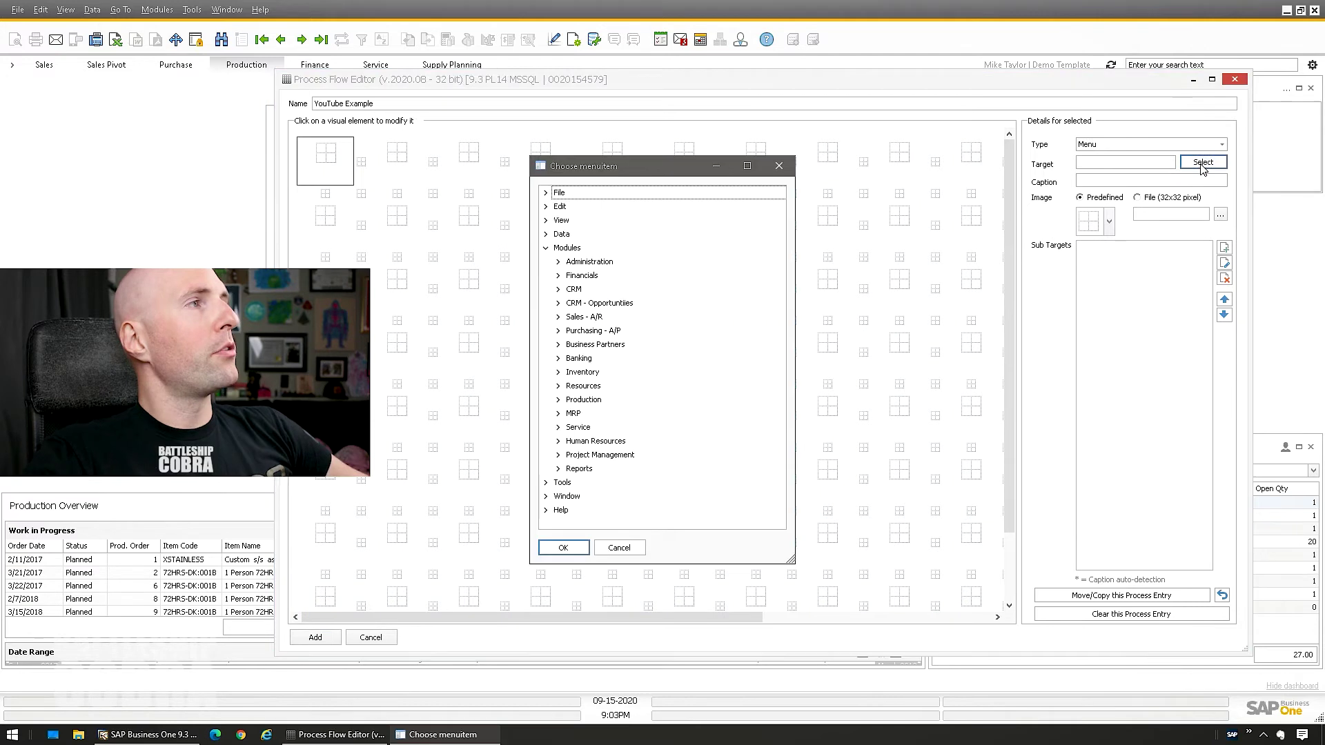
pyautogui.click(559, 318)
pyautogui.click(614, 349)
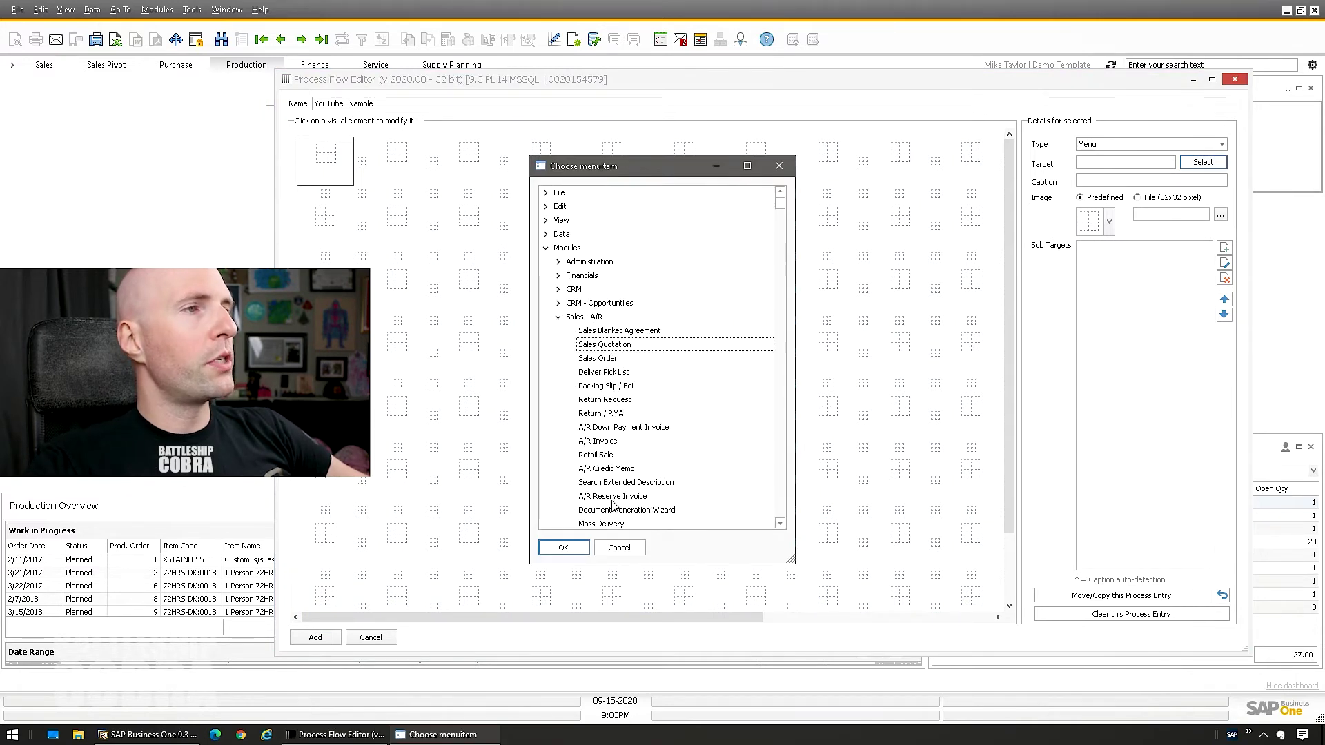
pyautogui.doubleClick(605, 349)
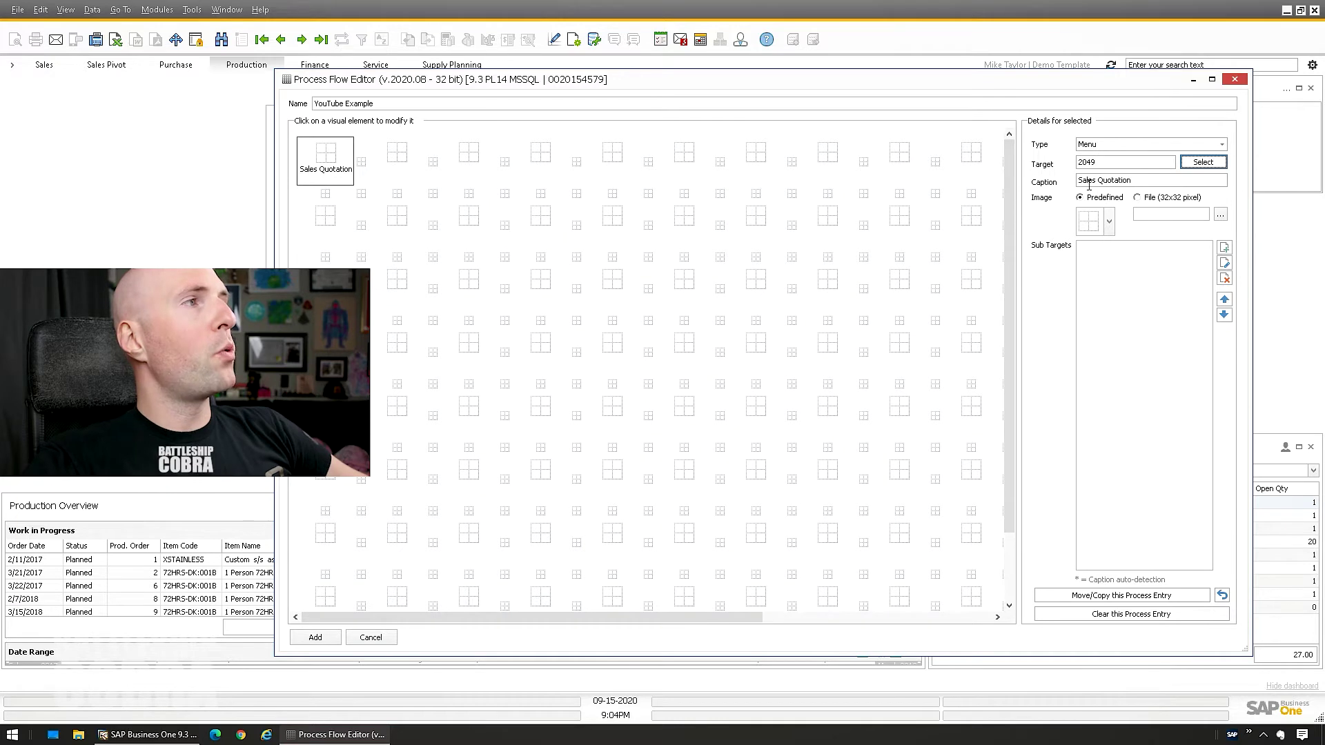
# Give the Sales Quotation element the predefined document-with-plus icon
pyautogui.click(1109, 221)
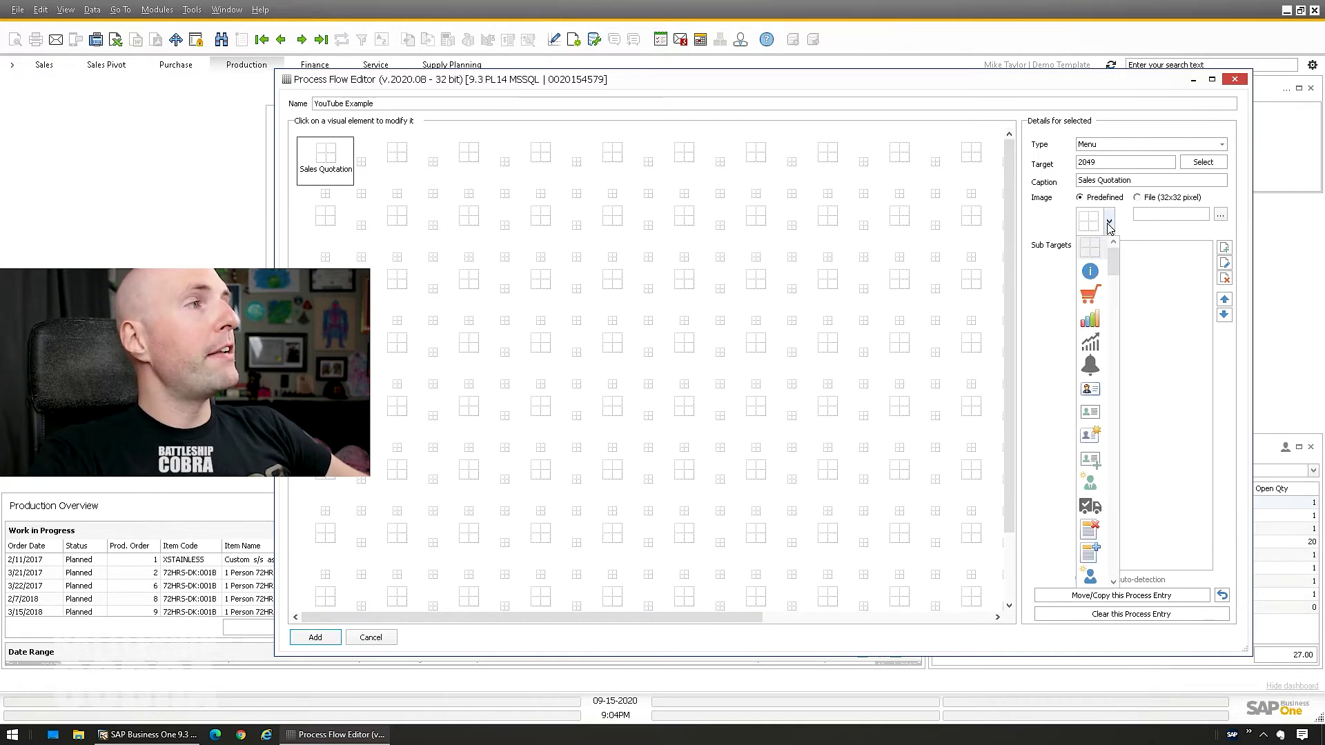
pyautogui.moveTo(1112, 283); pyautogui.dragTo(1112, 313)
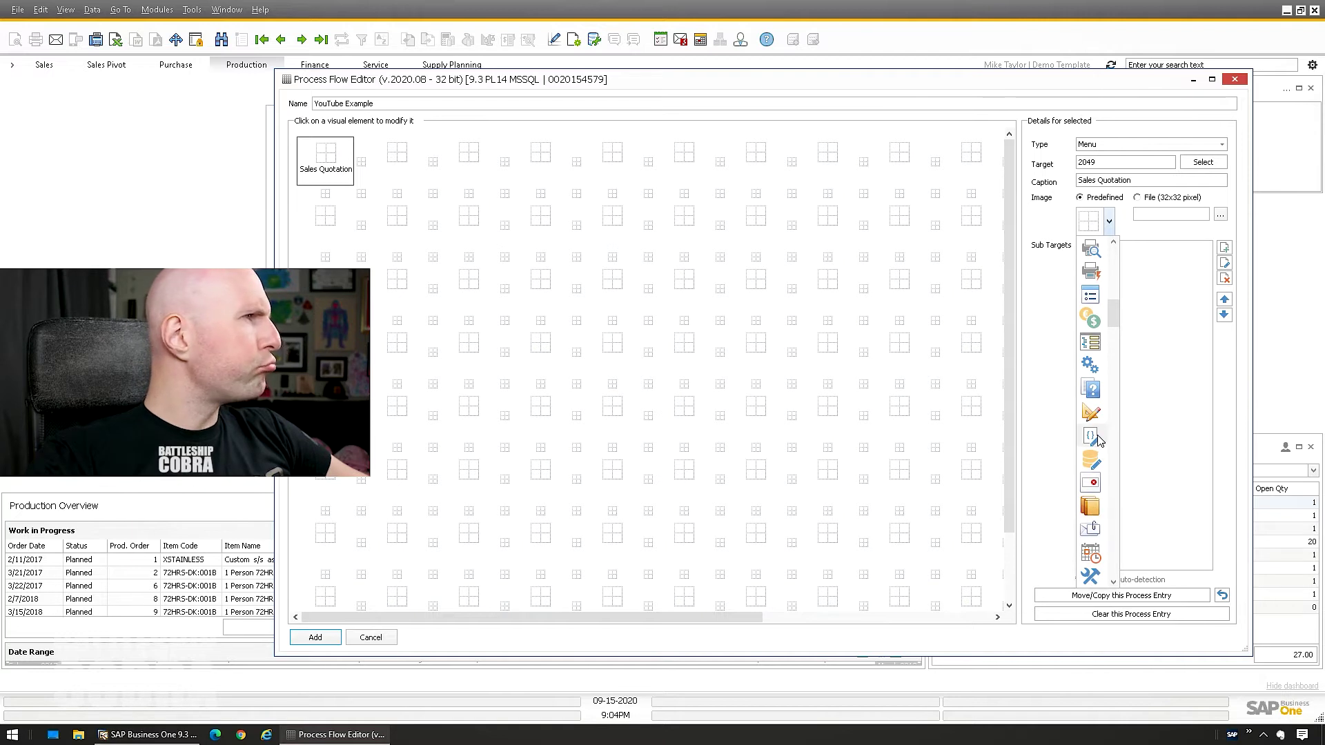
pyautogui.moveTo(1114, 314); pyautogui.dragTo(1115, 271)
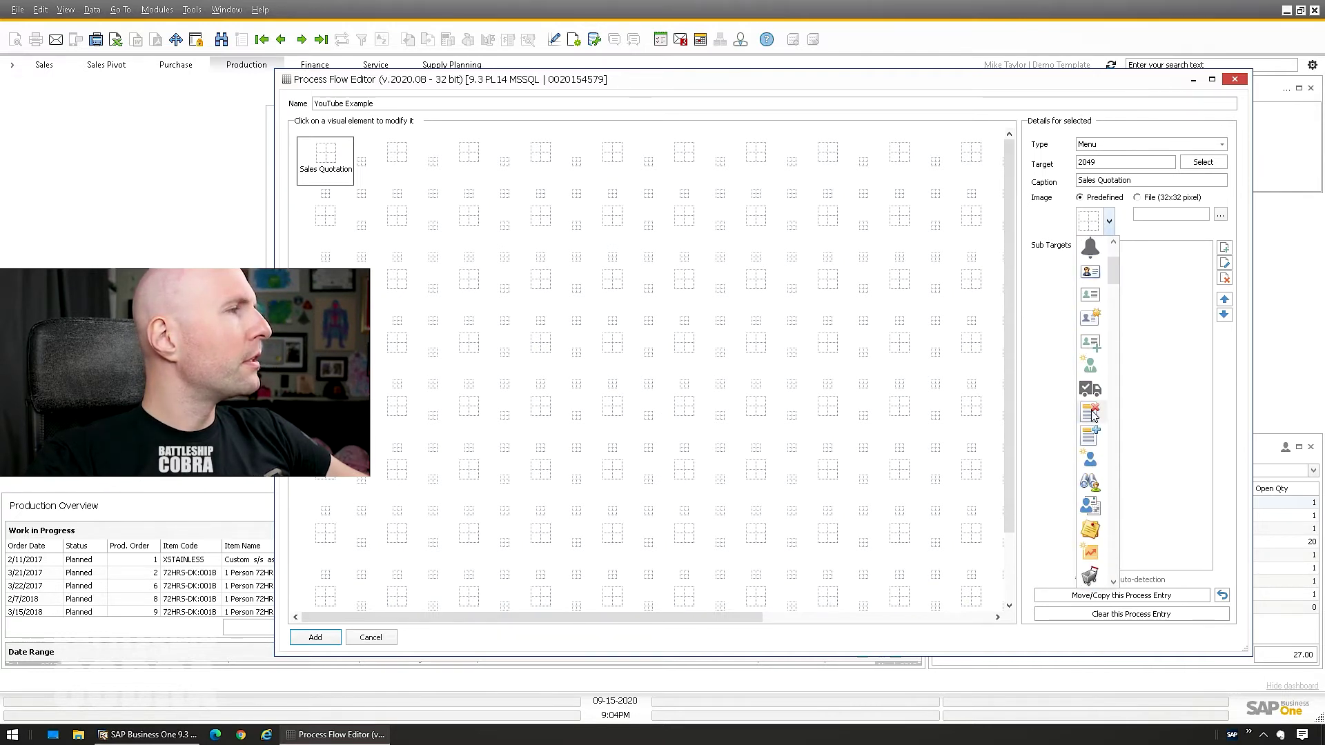
pyautogui.click(1090, 434)
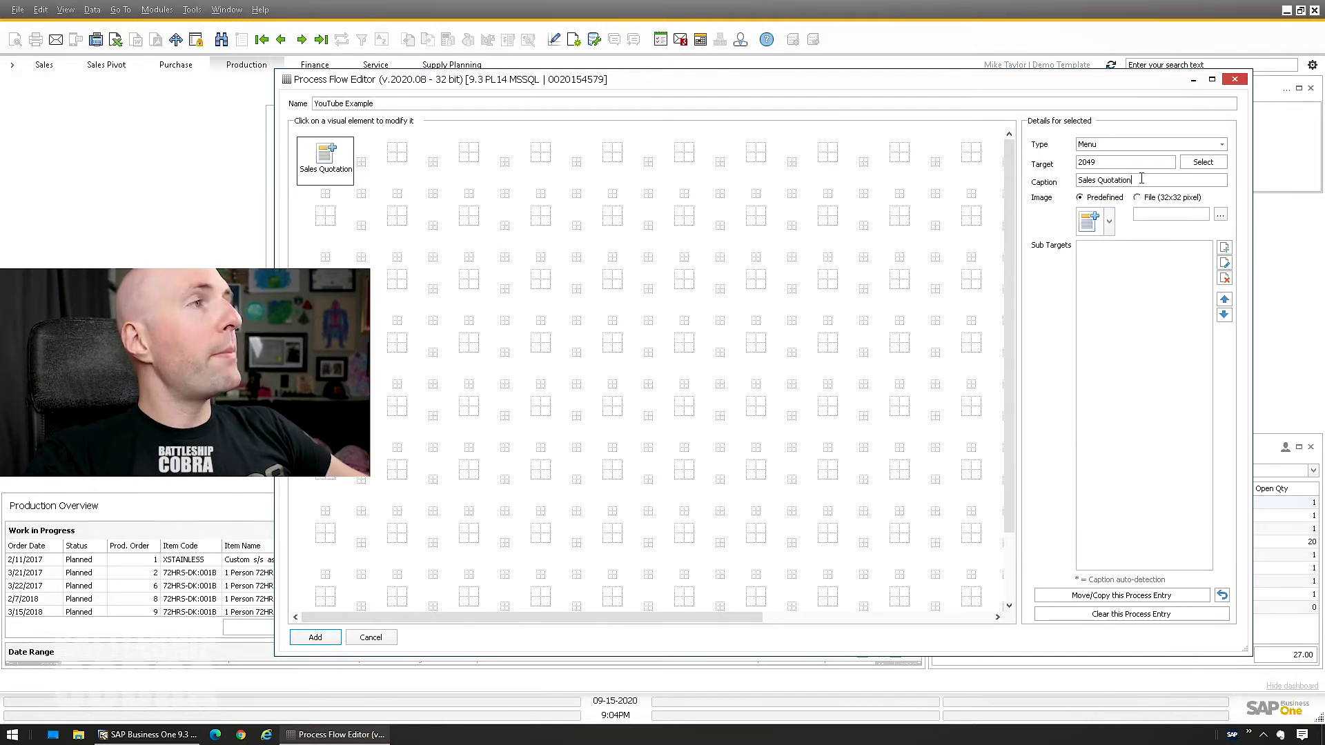
pyautogui.moveTo(1150, 179); pyautogui.dragTo(972, 180)
pyautogui.click(1124, 284)
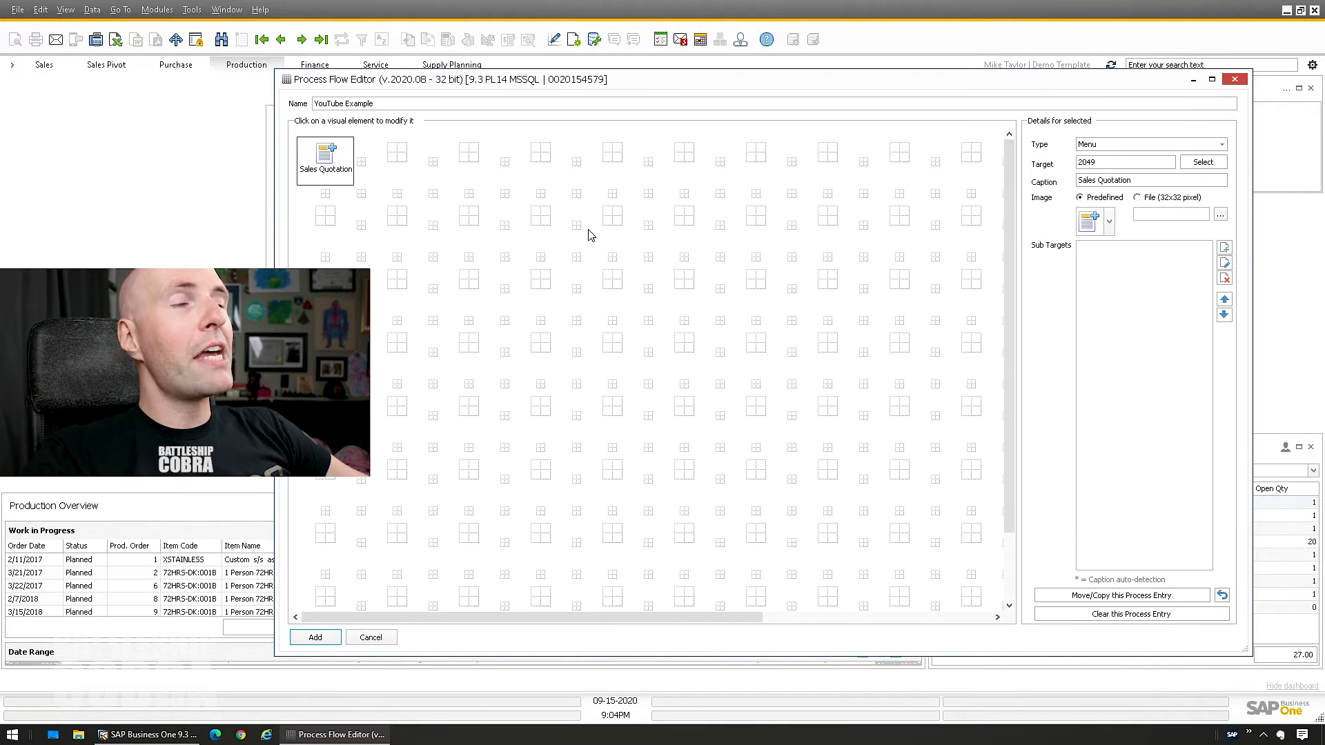
# Add a Menu sub-target pointing to Sales - A/R > Mass Delivery
pyautogui.click(1225, 248)
pyautogui.click(656, 328)
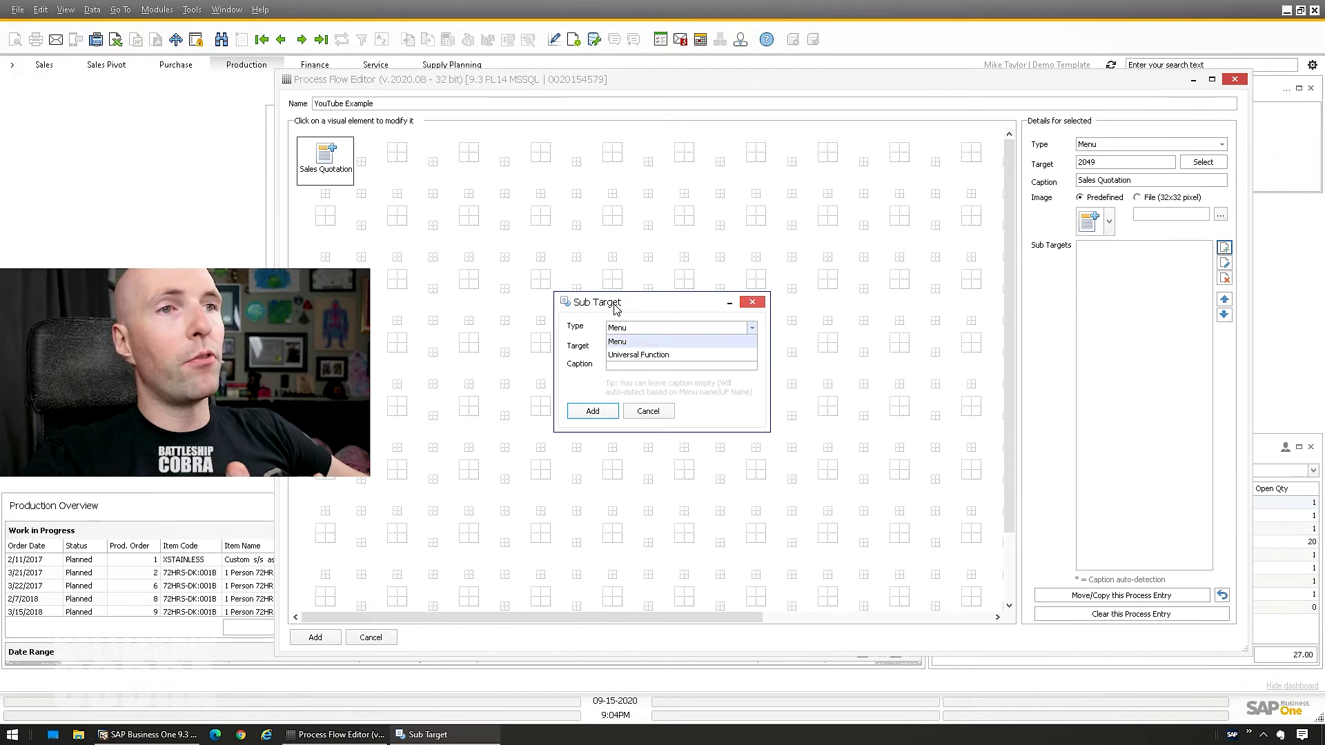
pyautogui.click(617, 341)
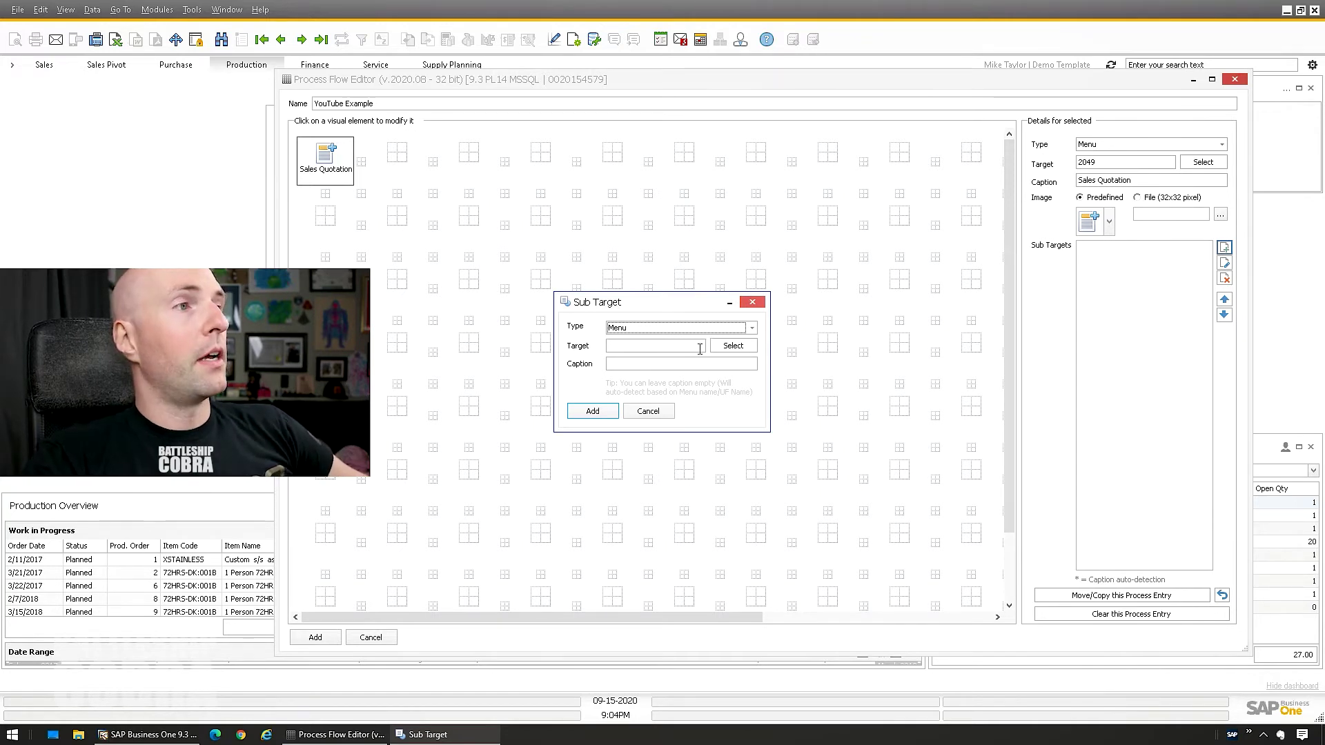
pyautogui.click(751, 328)
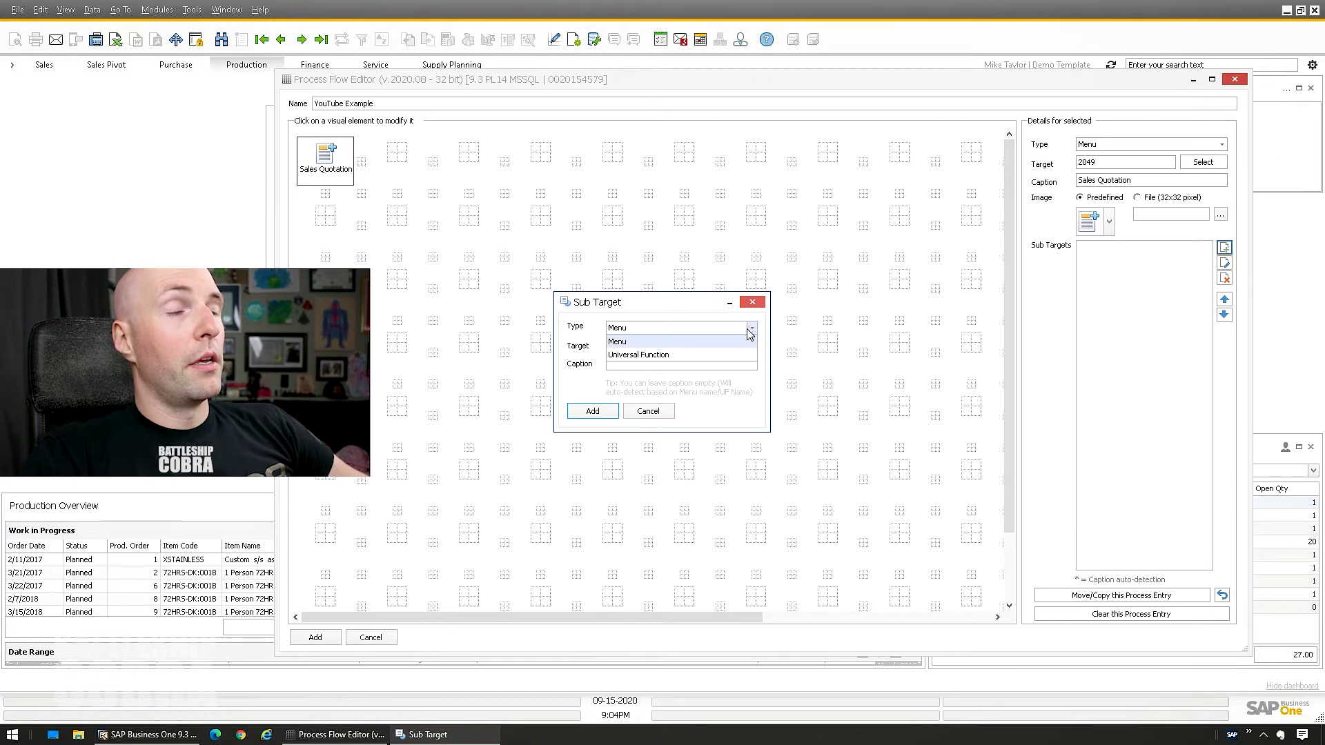
pyautogui.click(735, 340)
pyautogui.click(733, 346)
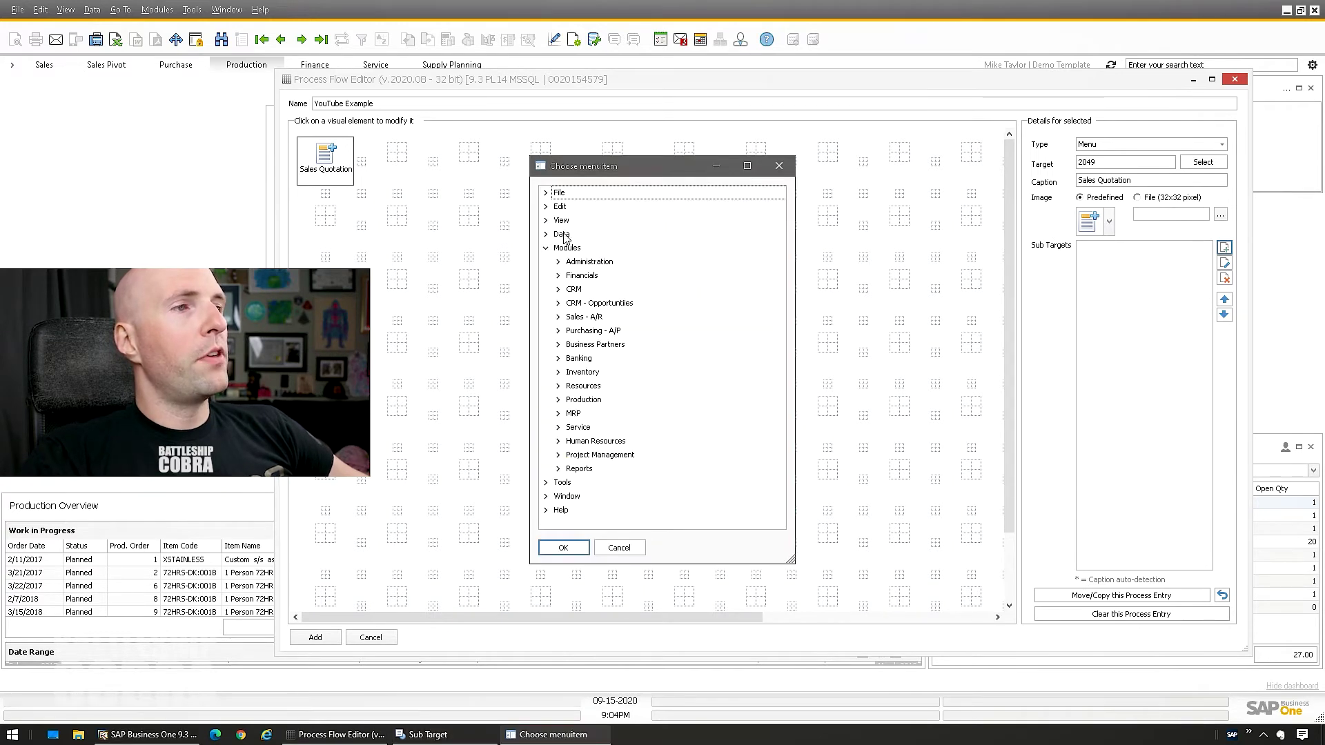
pyautogui.click(558, 317)
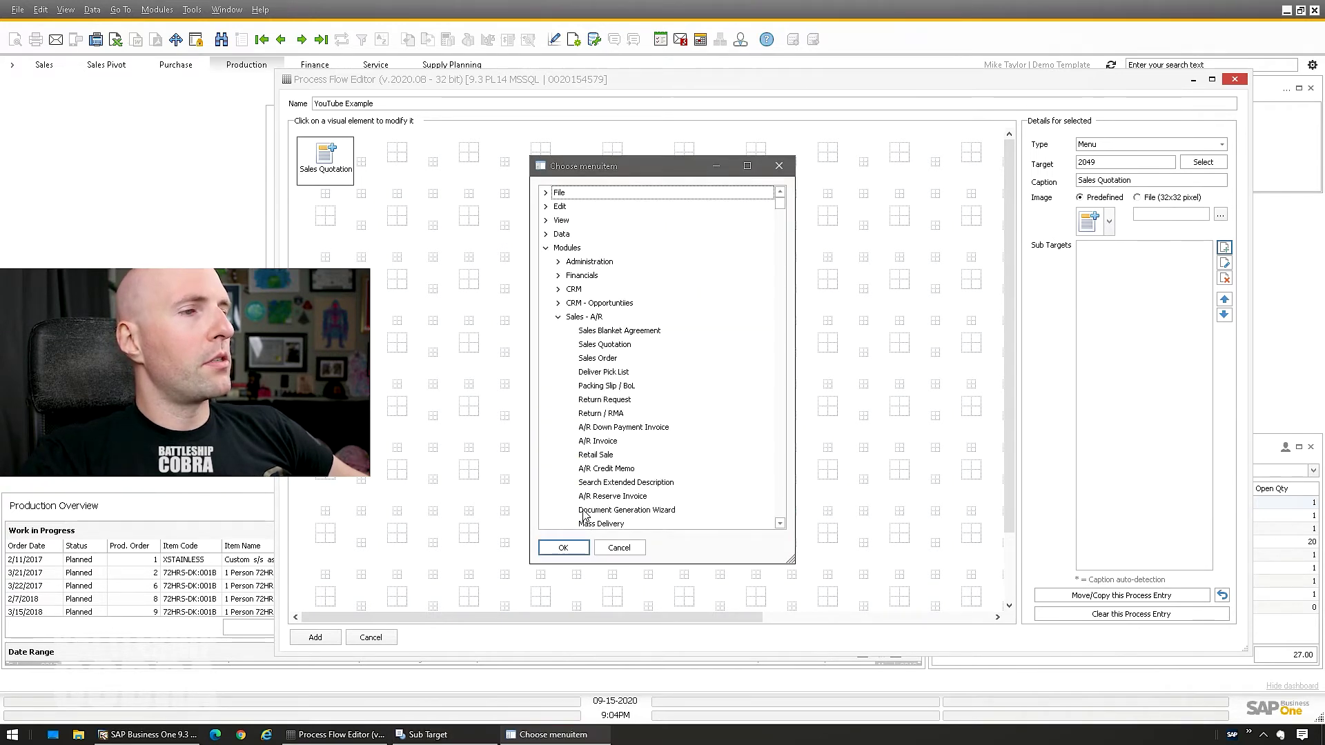
pyautogui.scroll(-1, 583, 516)
pyautogui.scroll(-2, 584, 376)
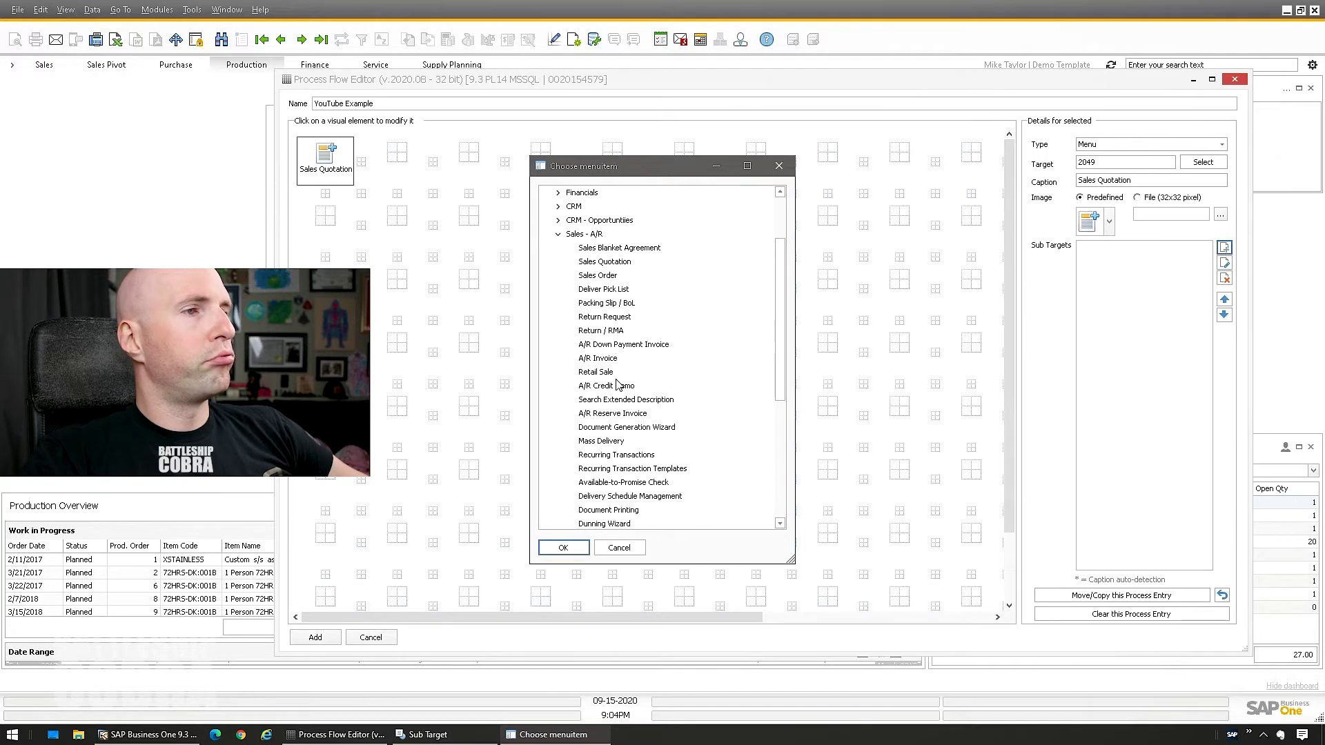
pyautogui.doubleClick(597, 442)
# Caption the sub-target 'Send Quotes (Mass Delivery)', add it, and preview it
pyautogui.tripleClick(665, 367)
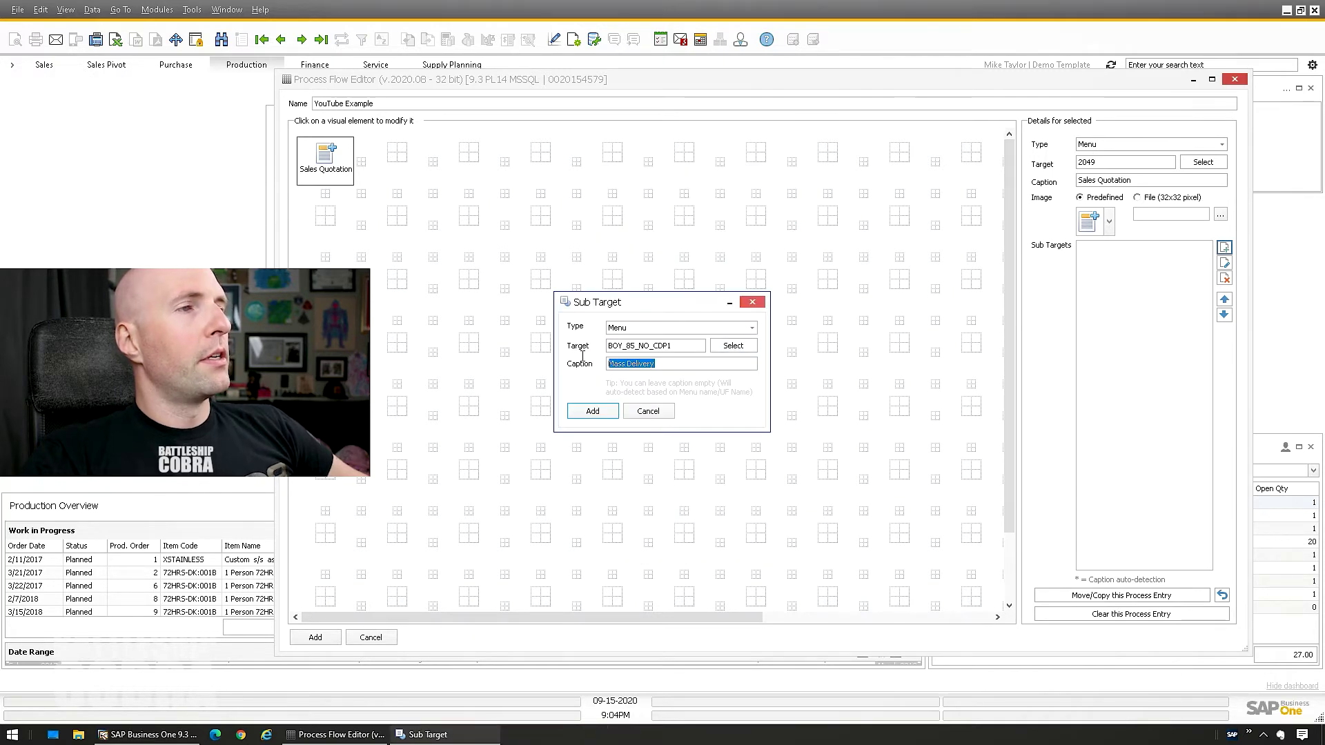
pyautogui.write('Send Q')
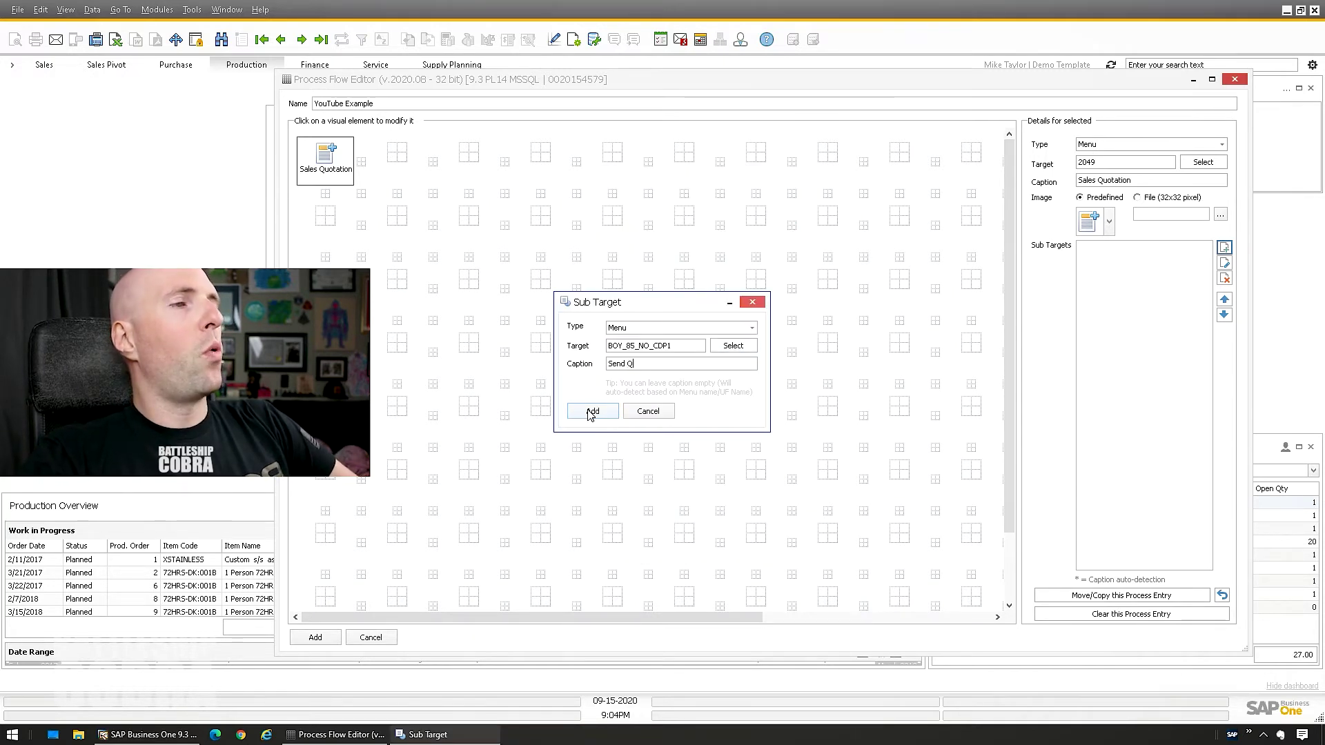
pyautogui.write('ass Delivery)')
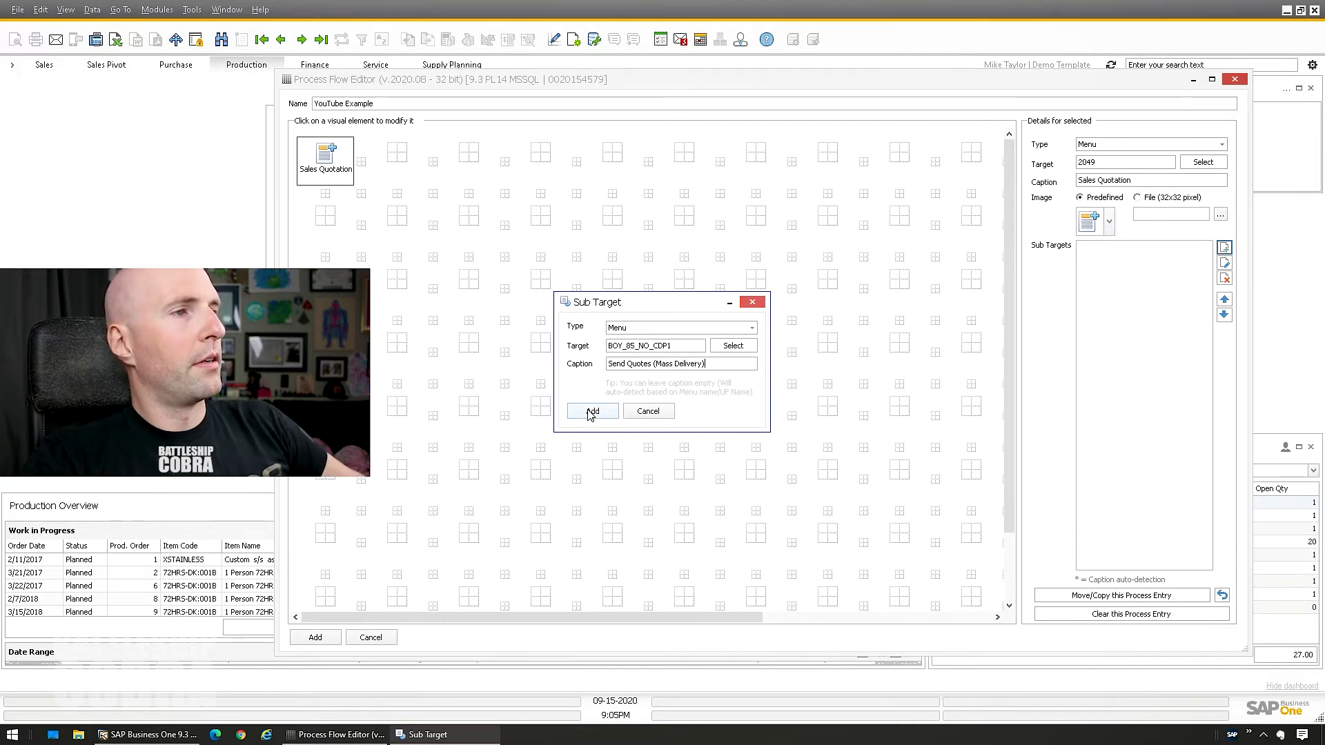
pyautogui.click(594, 414)
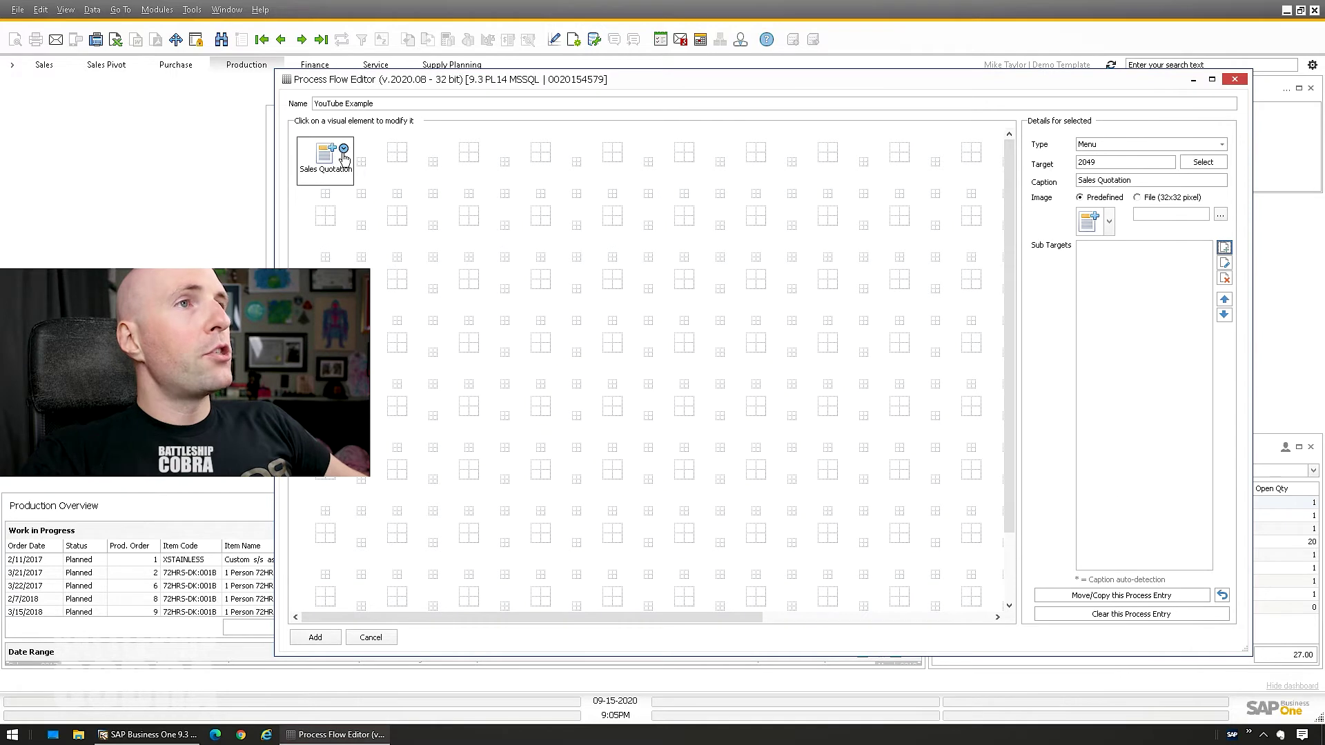
pyautogui.click(1176, 247)
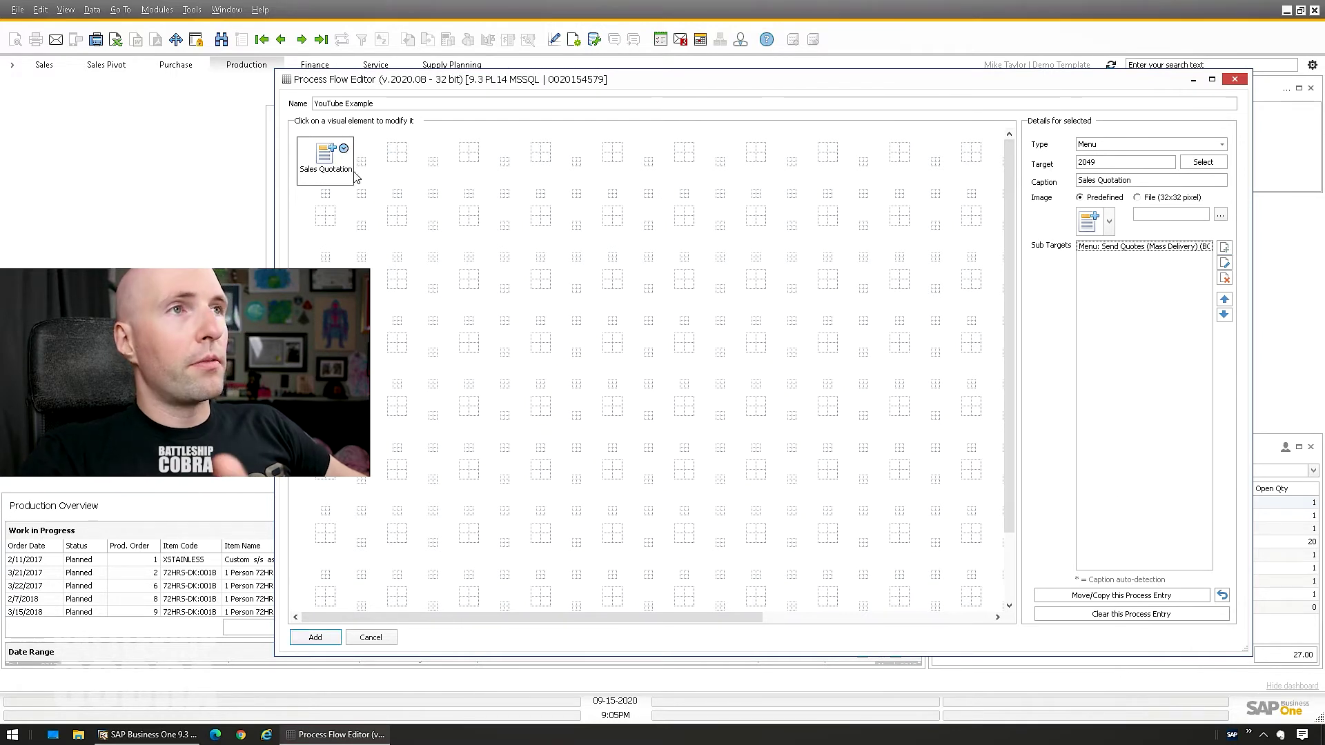
# Give the connector below Sales Quotation a diagonal arrow
pyautogui.click(343, 148)
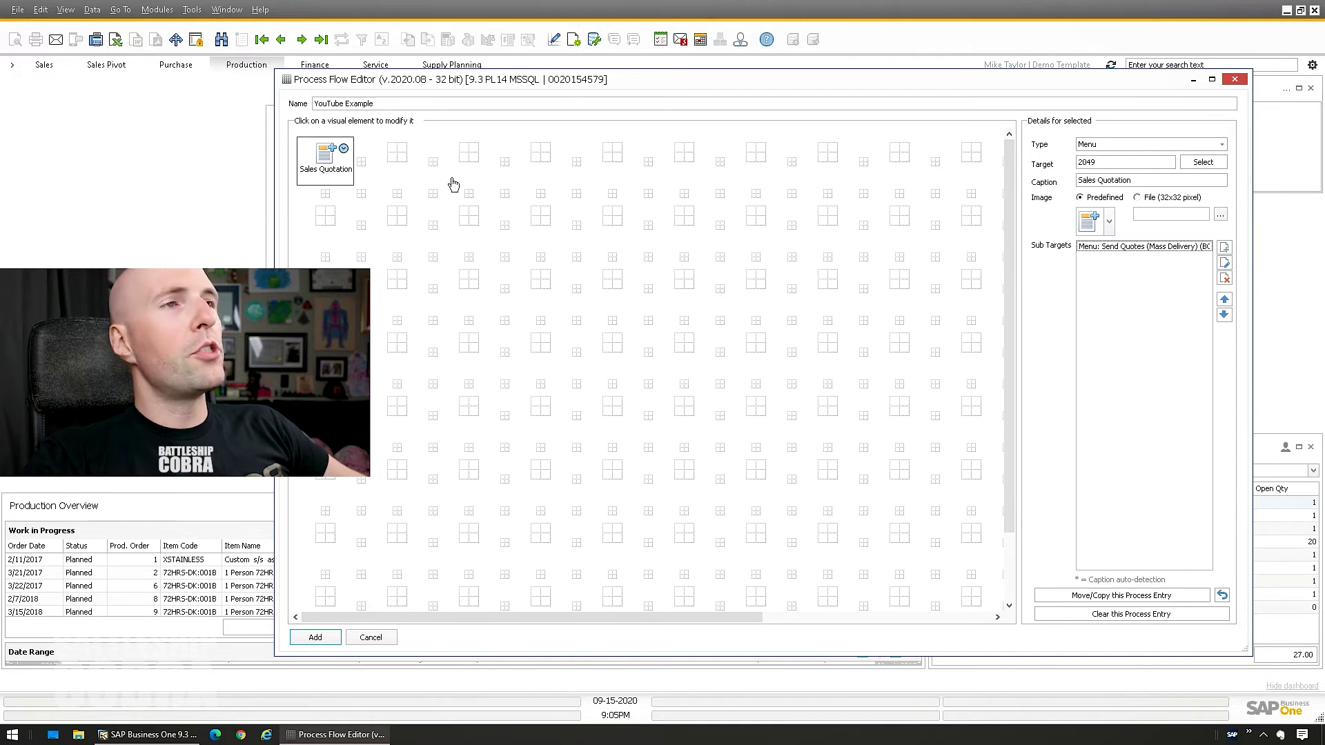
pyautogui.click(361, 195)
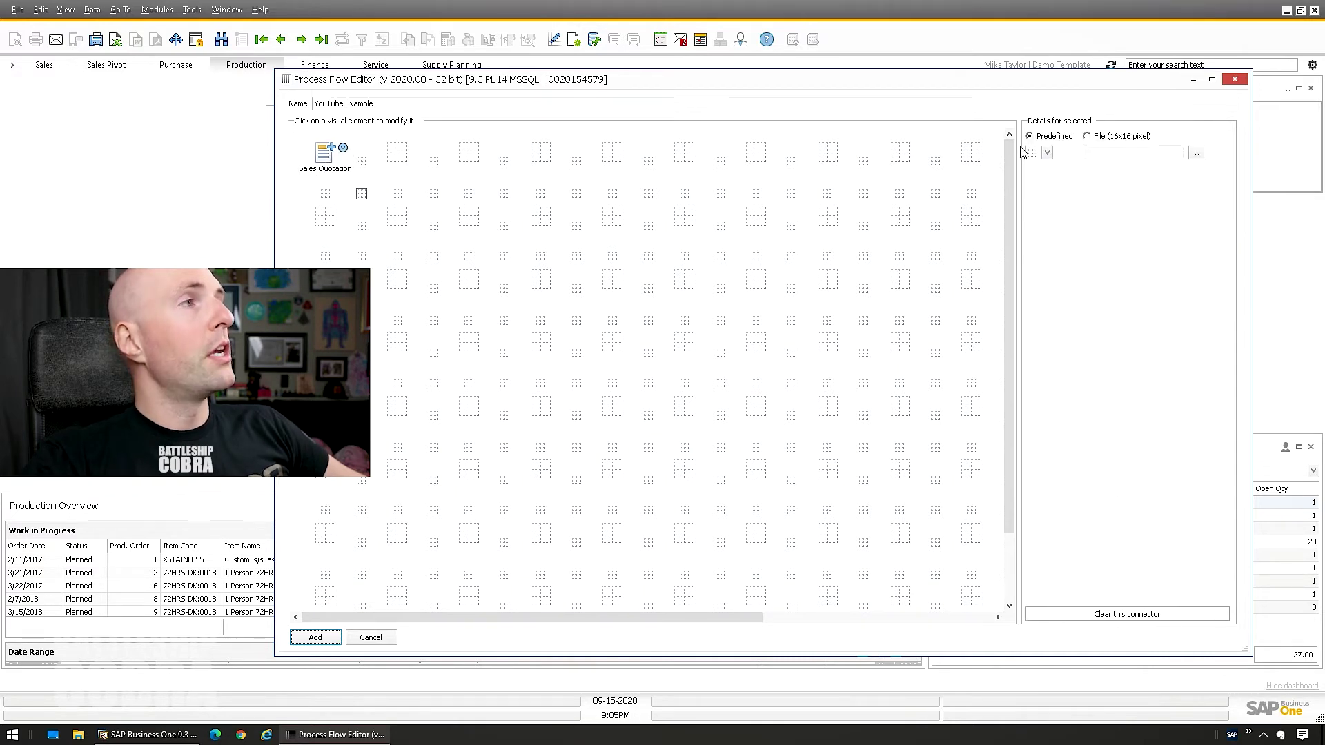
pyautogui.click(1046, 152)
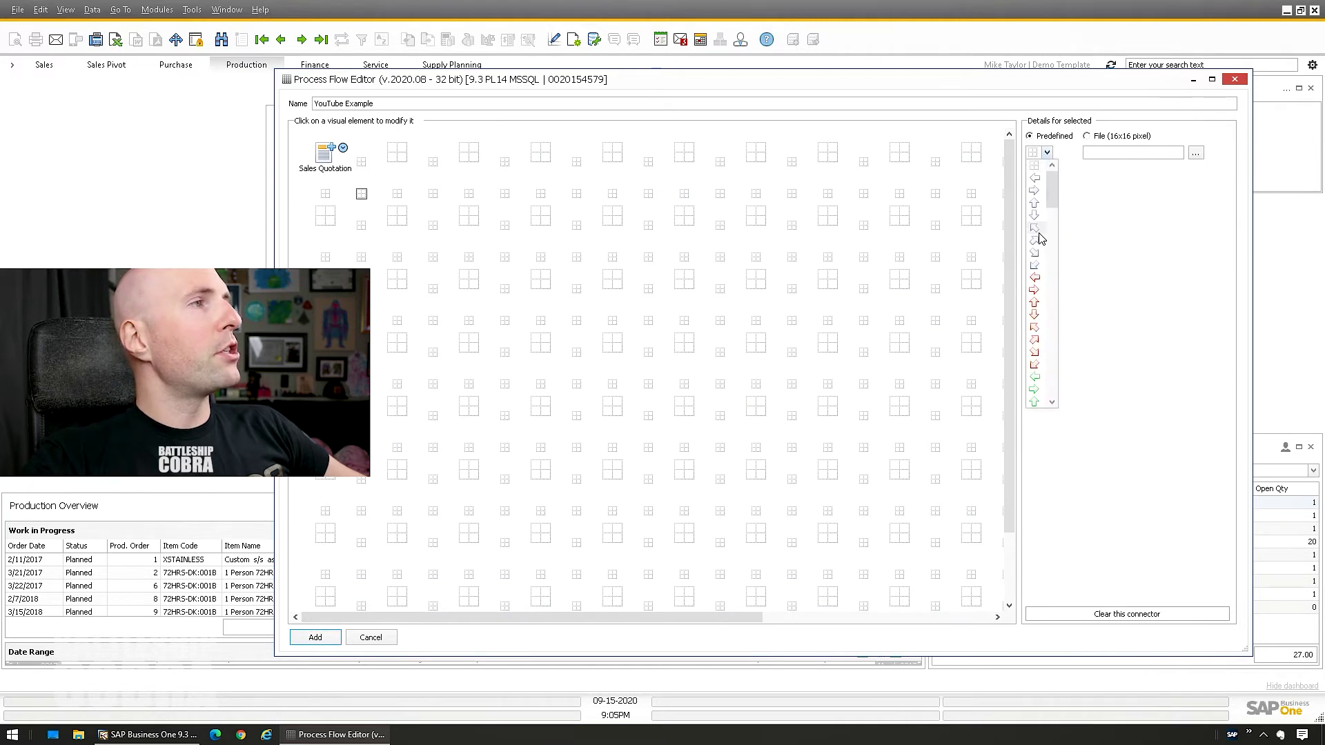
pyautogui.click(1037, 264)
# Add a Sales Order step targeting Sales - A/R > Sales Order with a shopping-cart icon
pyautogui.click(397, 217)
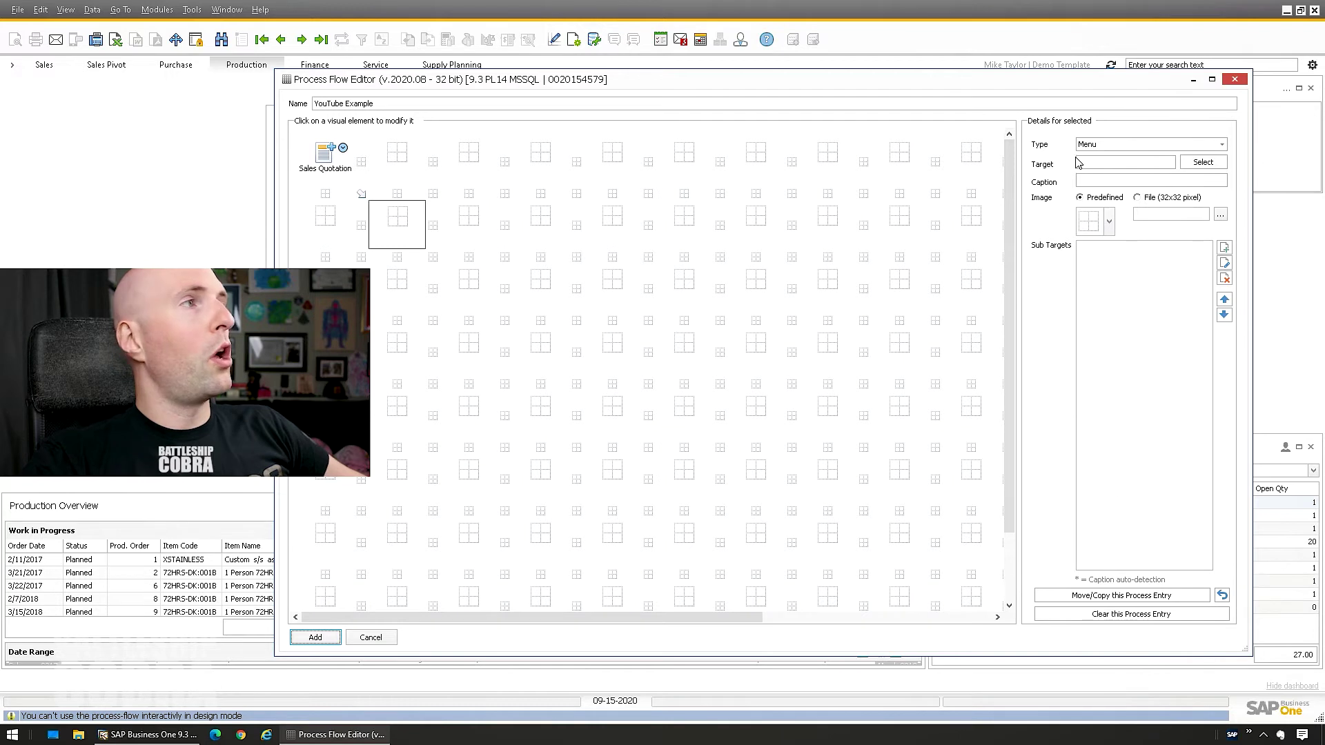
pyautogui.click(1202, 164)
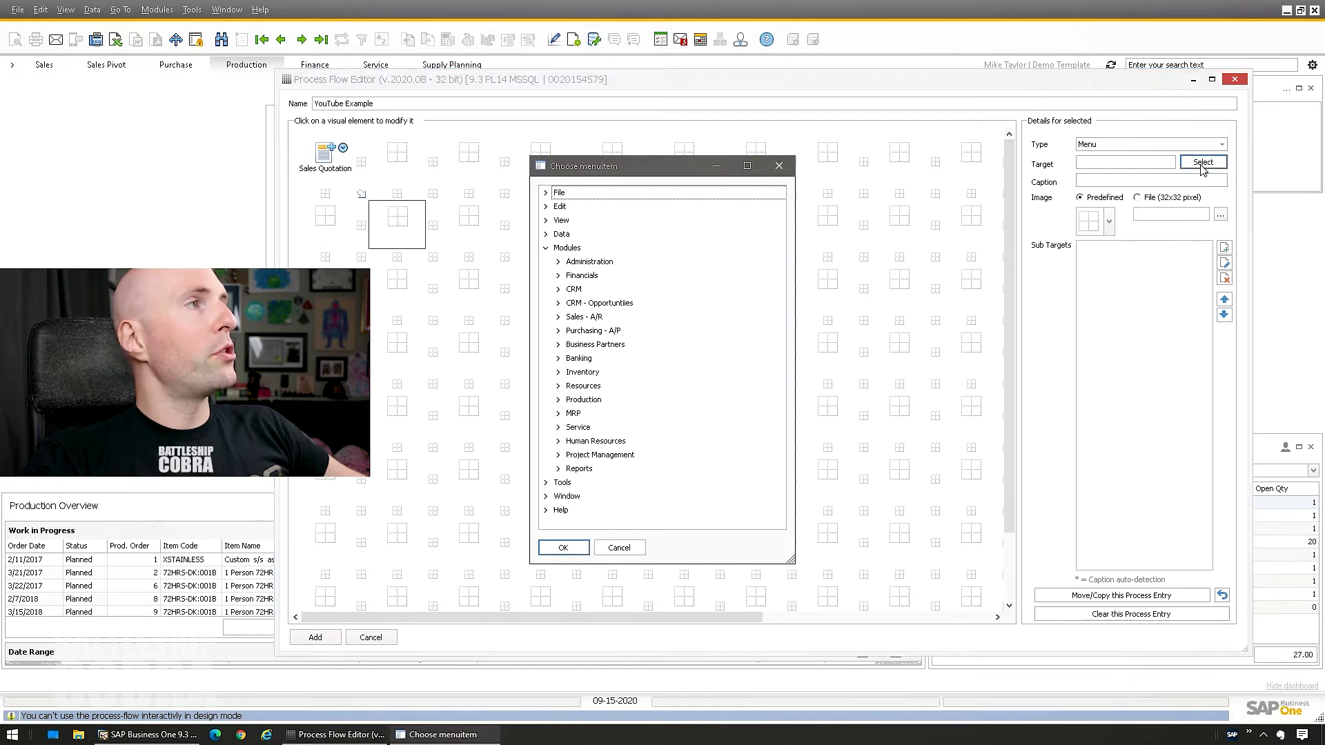
pyautogui.click(559, 318)
pyautogui.doubleClick(583, 358)
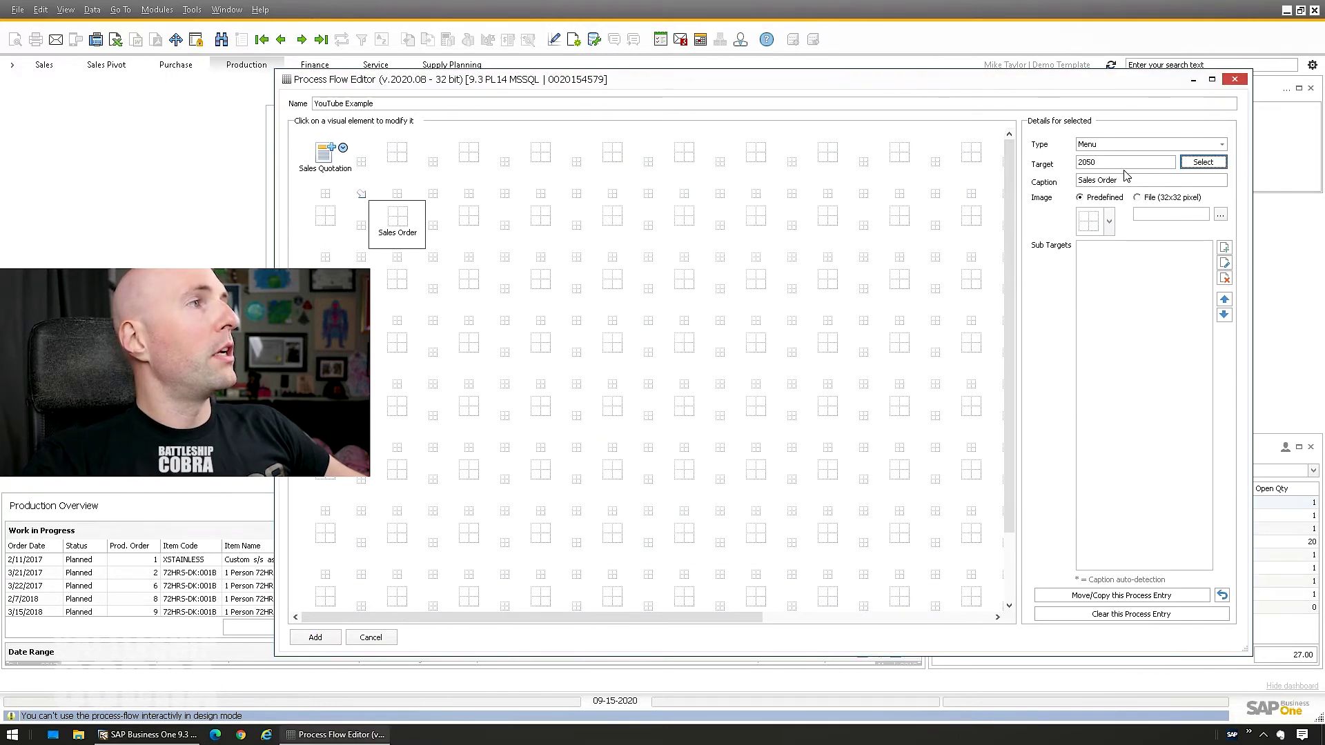
pyautogui.click(1109, 222)
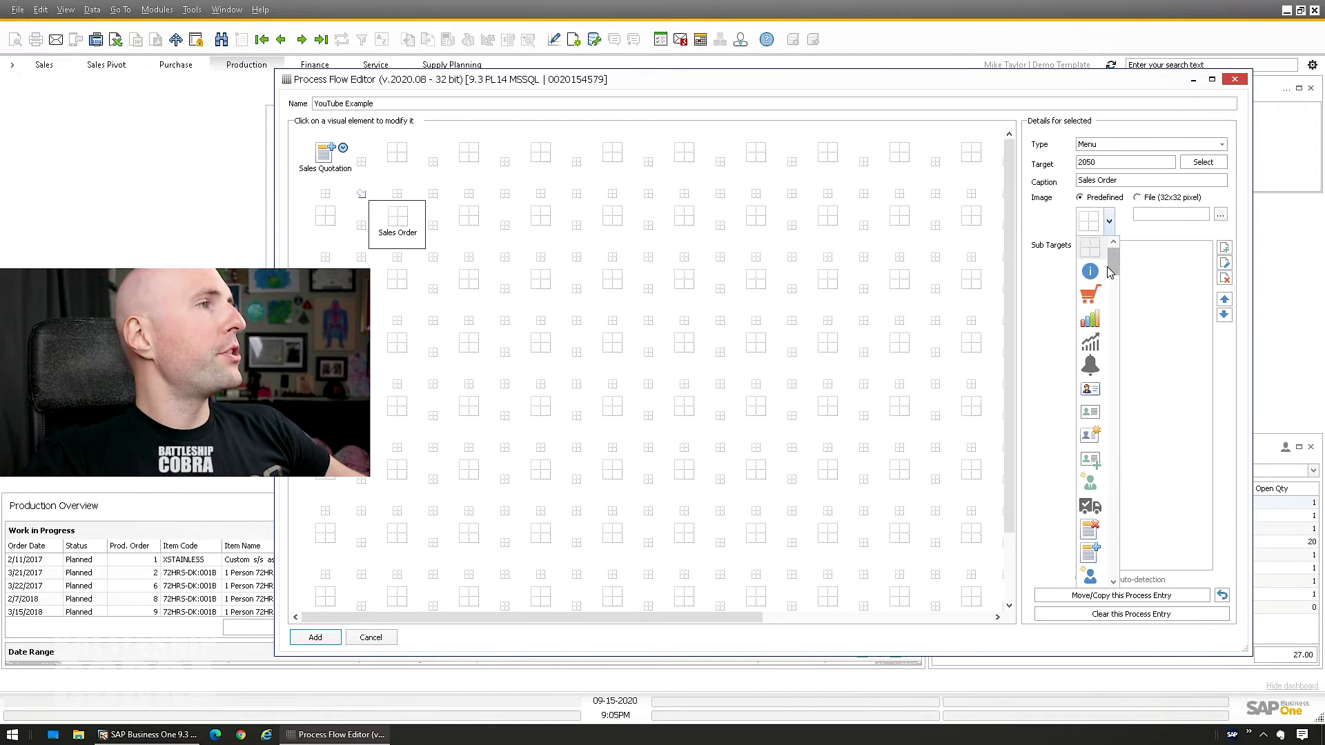
pyautogui.click(1090, 298)
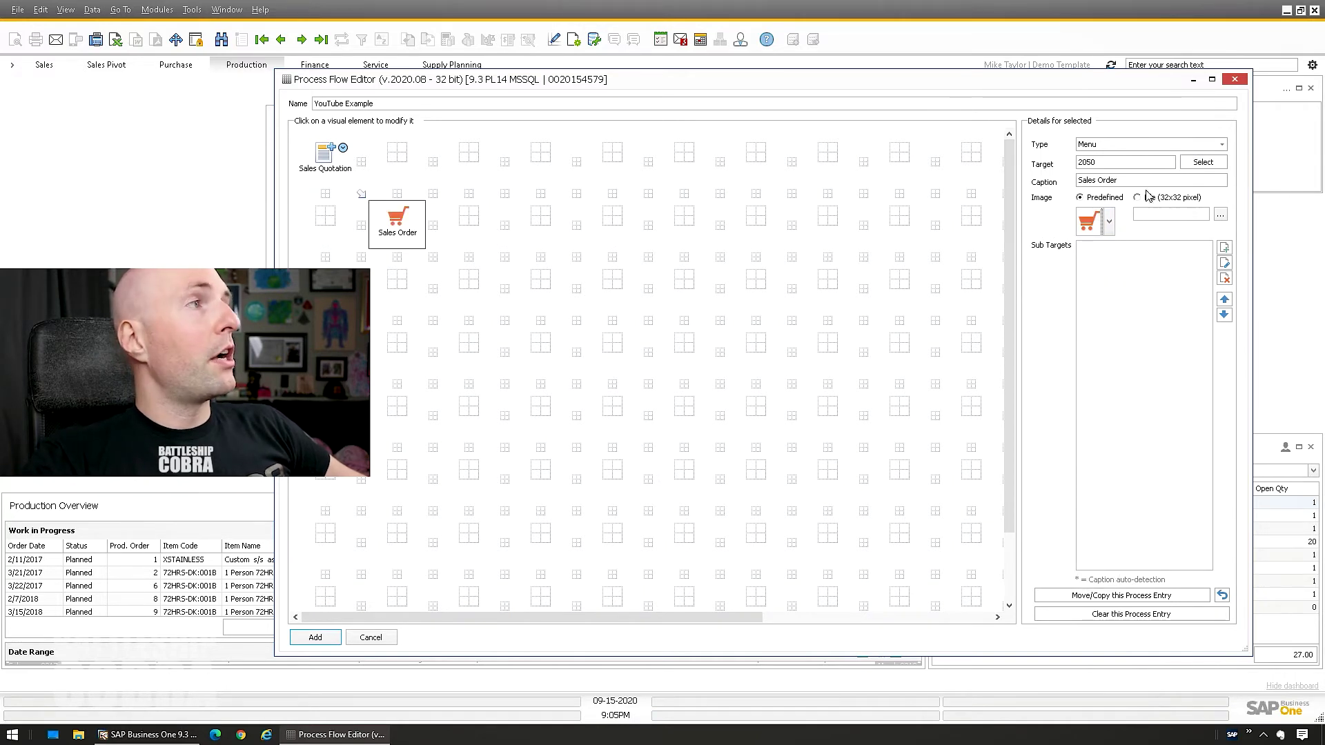
# Start adding a sub-target to Sales Order, then cancel it
pyautogui.click(1224, 247)
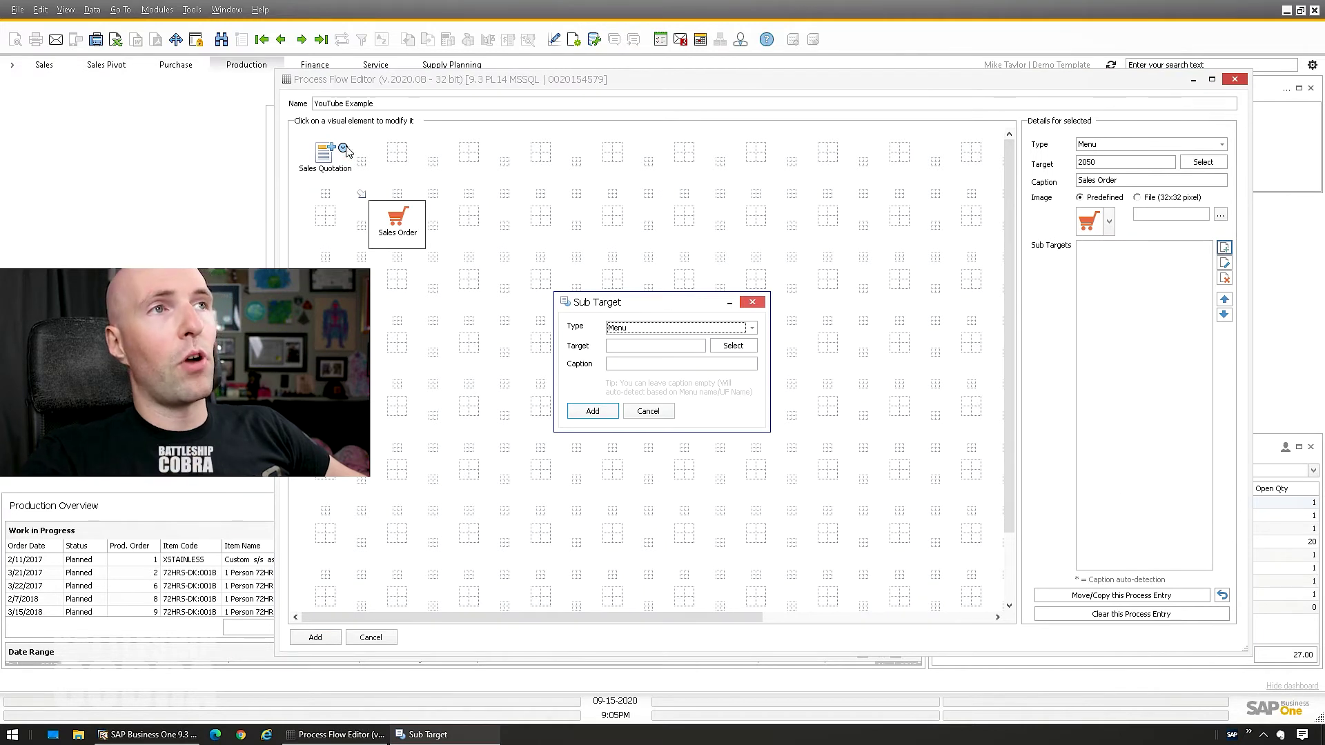
pyautogui.click(648, 410)
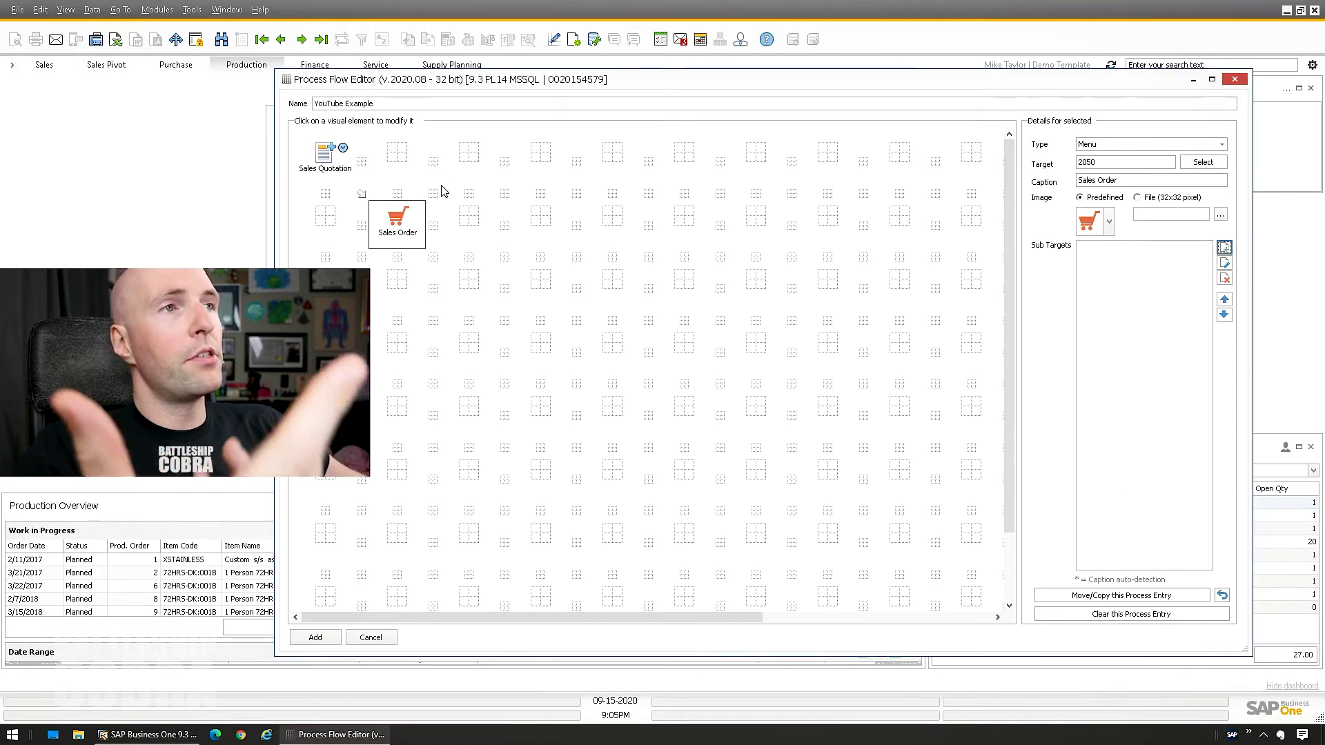
pyautogui.click(433, 226)
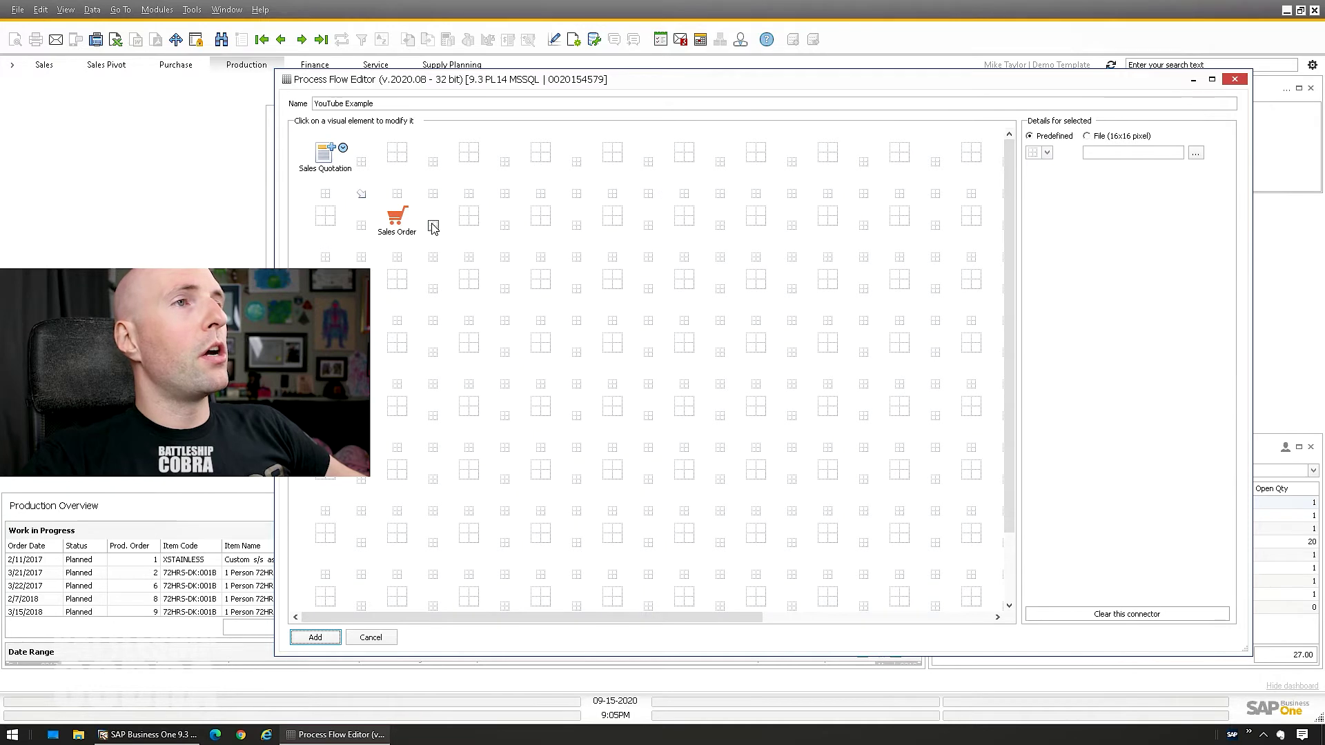
# Add a right arrow after Sales Order and a Packing Slip / BoL step captioned Delivery
pyautogui.click(1047, 152)
pyautogui.click(1038, 181)
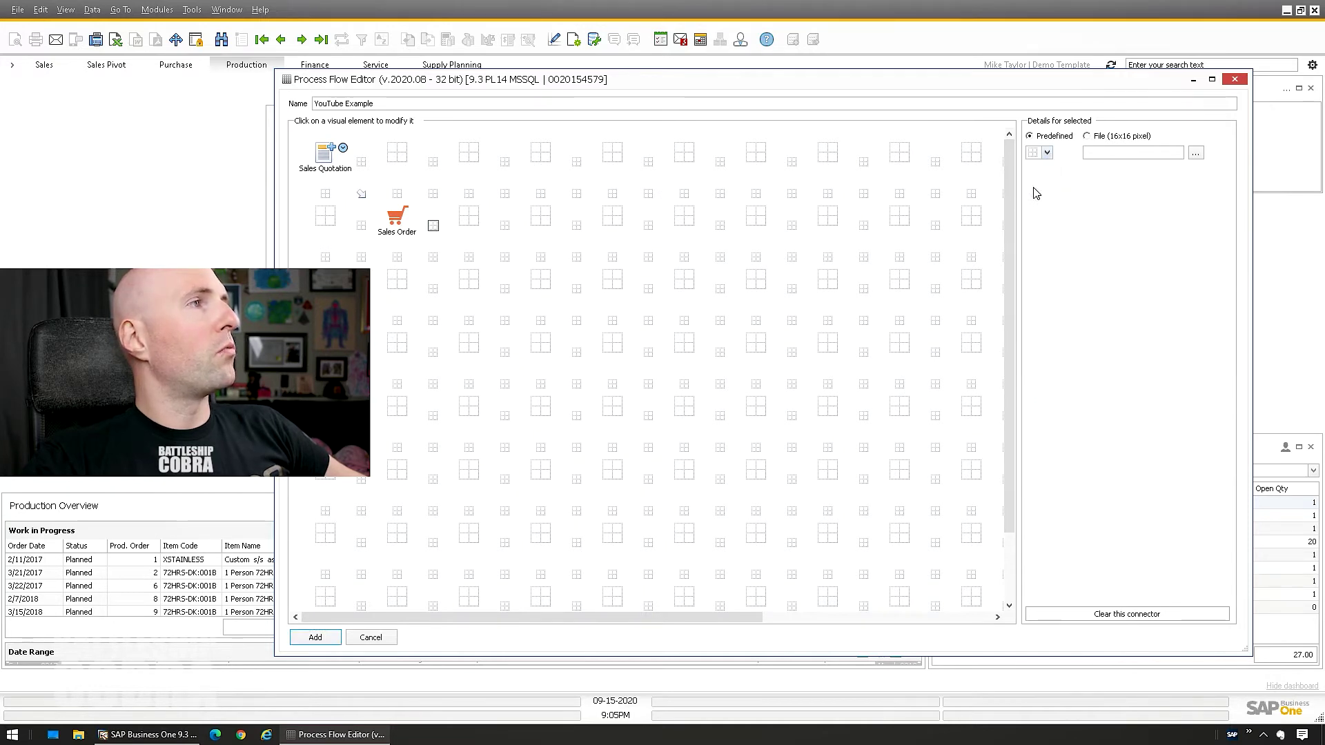
pyautogui.click(464, 215)
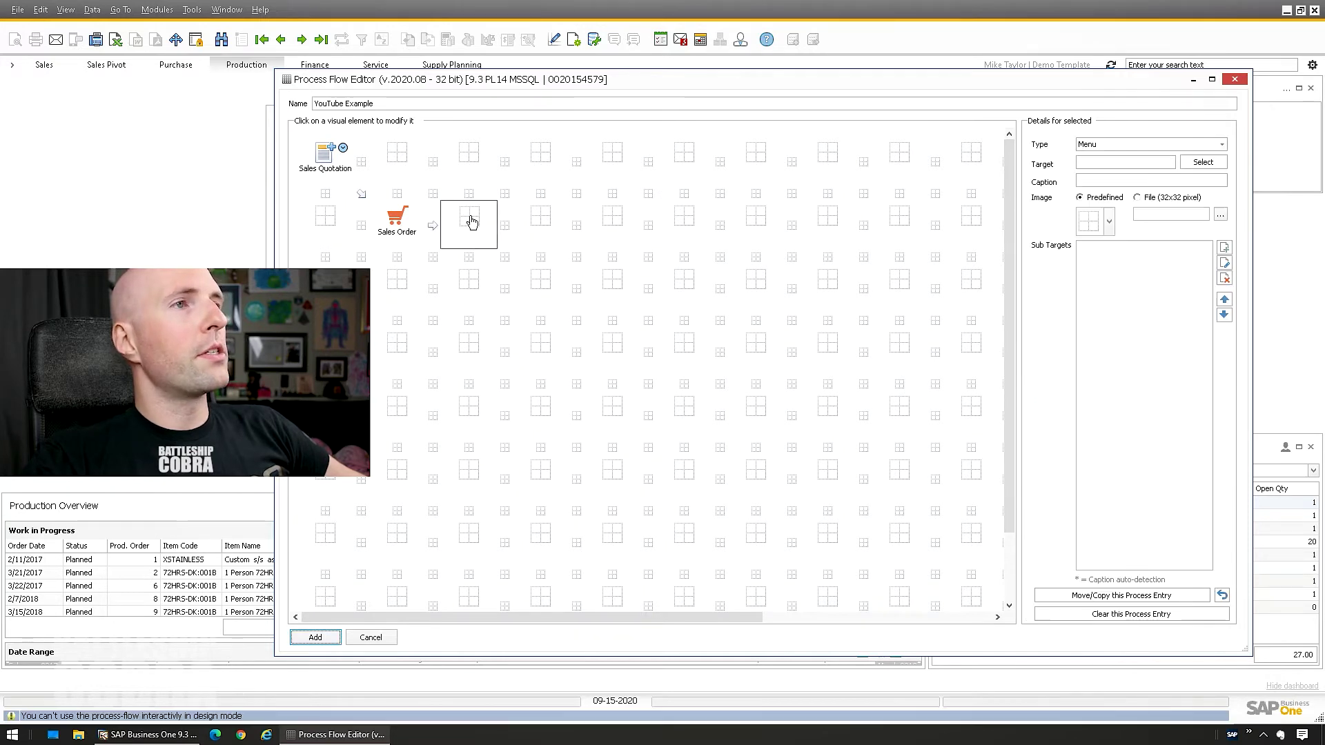
pyautogui.click(1202, 162)
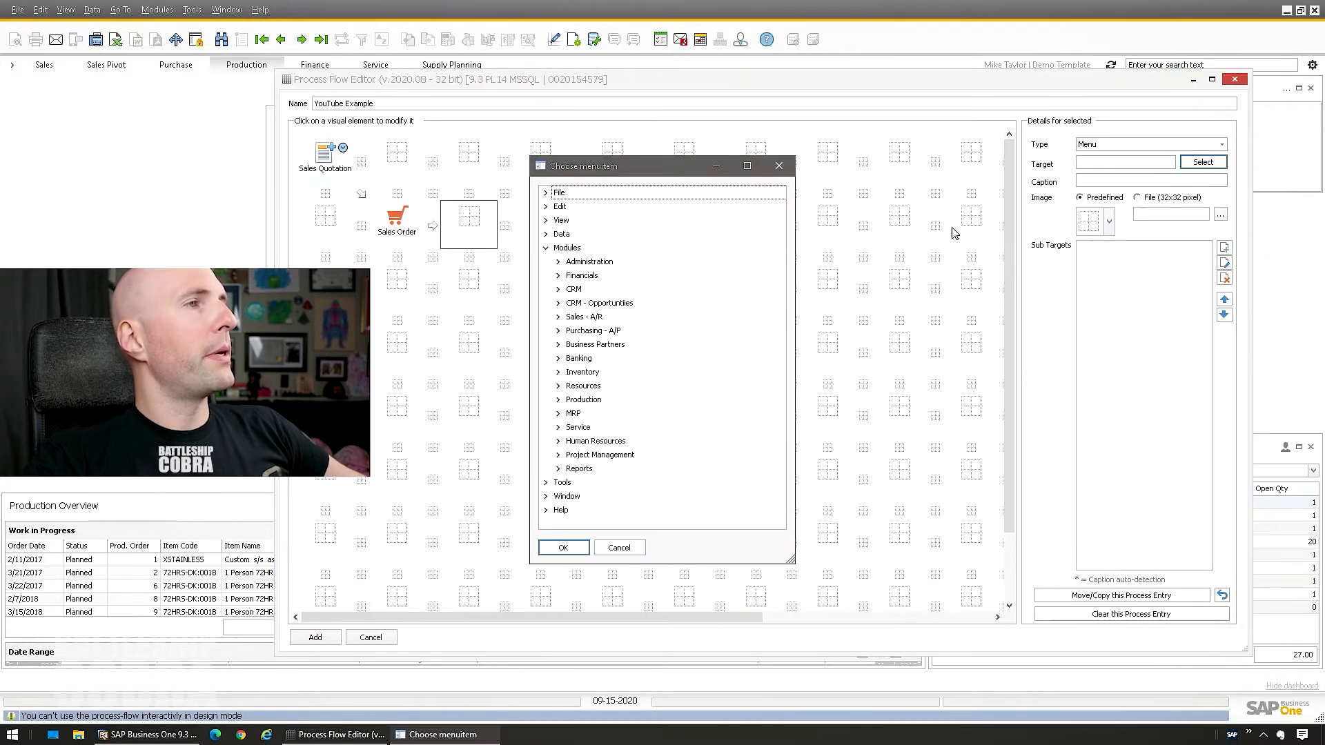
pyautogui.click(560, 317)
pyautogui.doubleClick(604, 385)
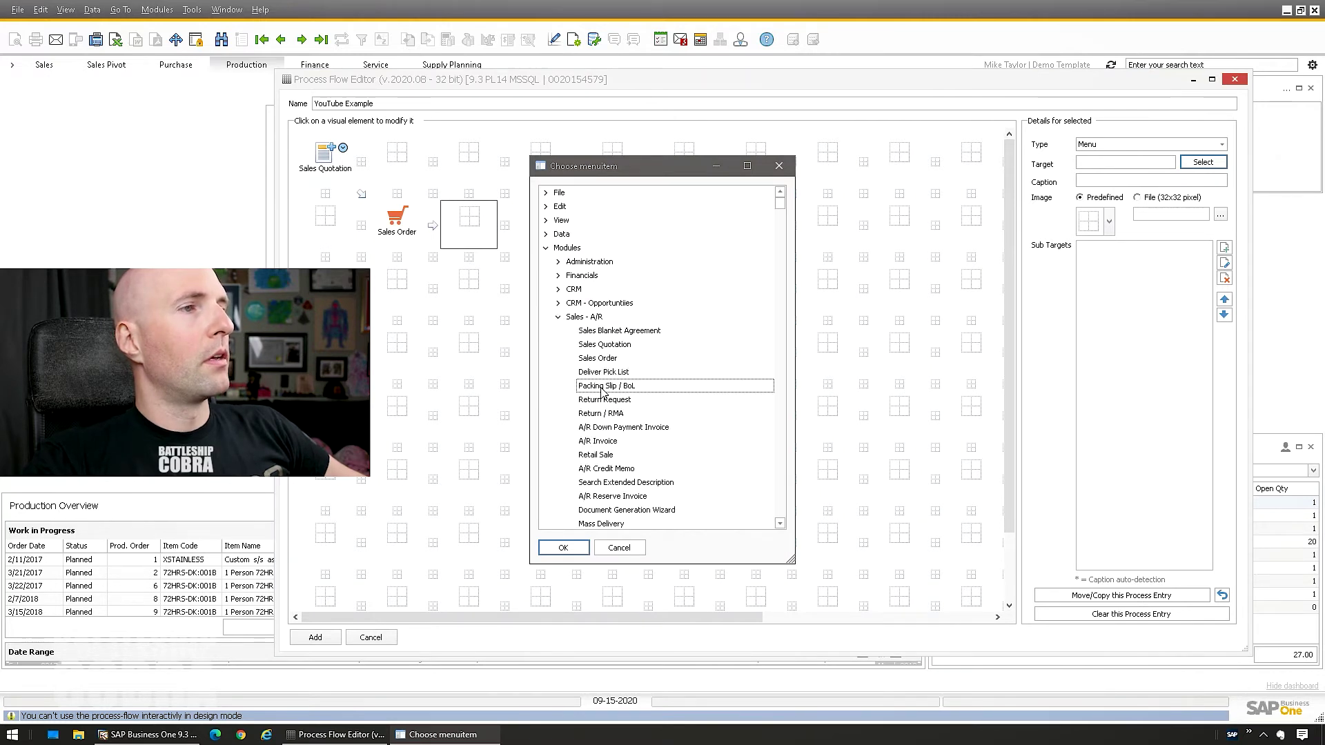
pyautogui.tripleClick(1161, 181)
pyautogui.write('Delivery')
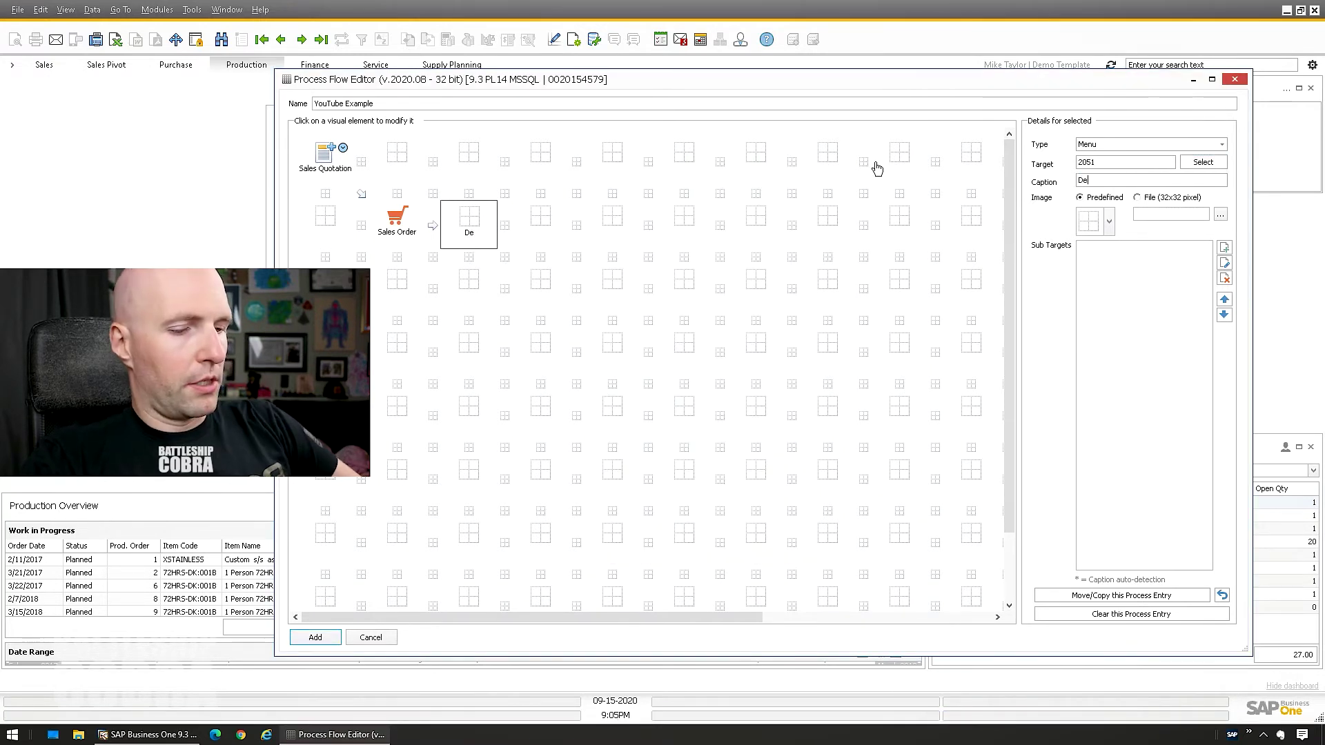
# Give the Delivery step the yellow box icon
pyautogui.click(1108, 222)
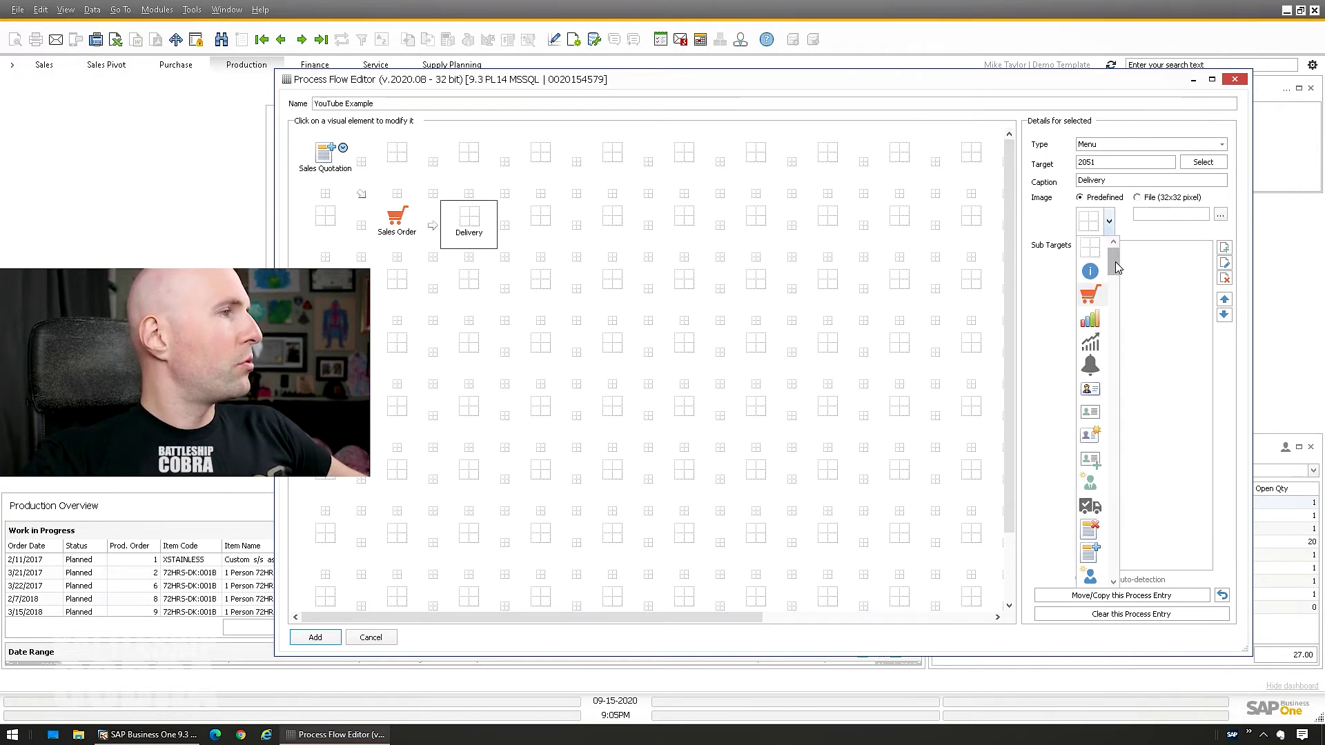
pyautogui.moveTo(1115, 262); pyautogui.dragTo(1115, 281)
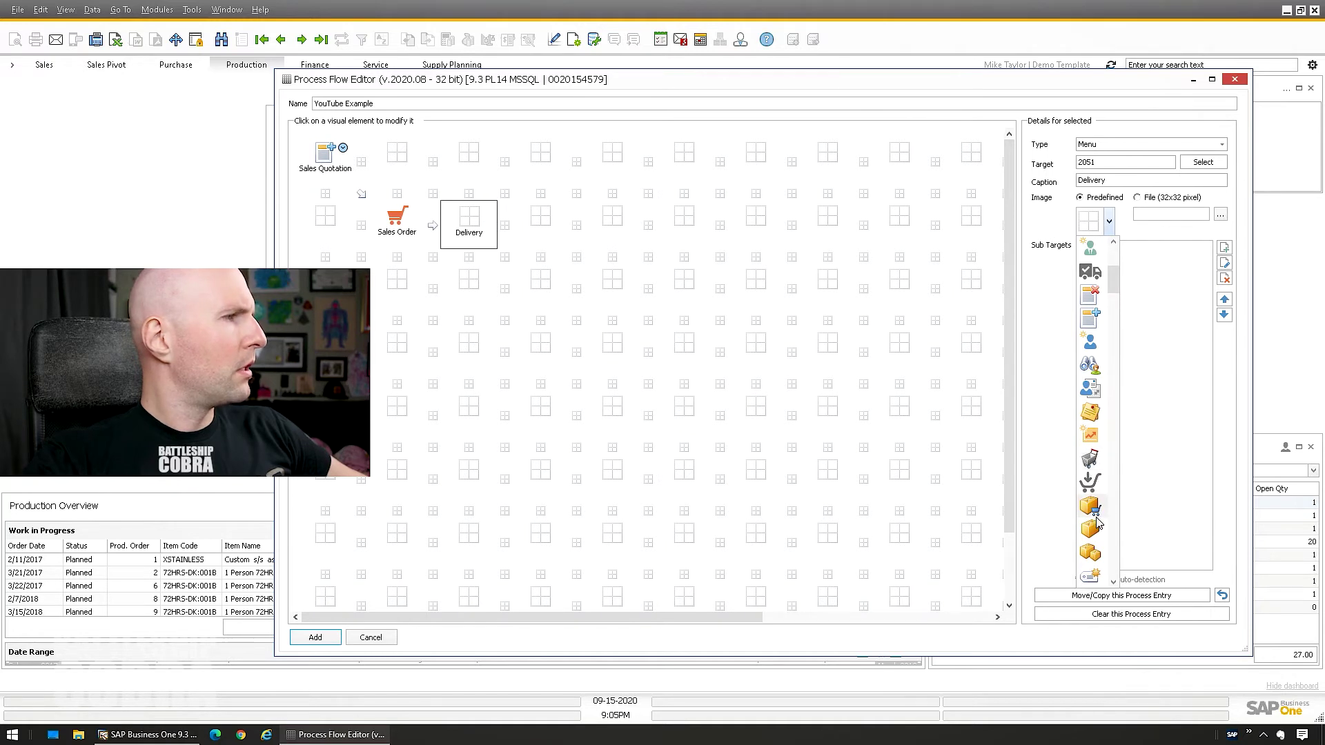
pyautogui.scroll(-2, 1116, 279)
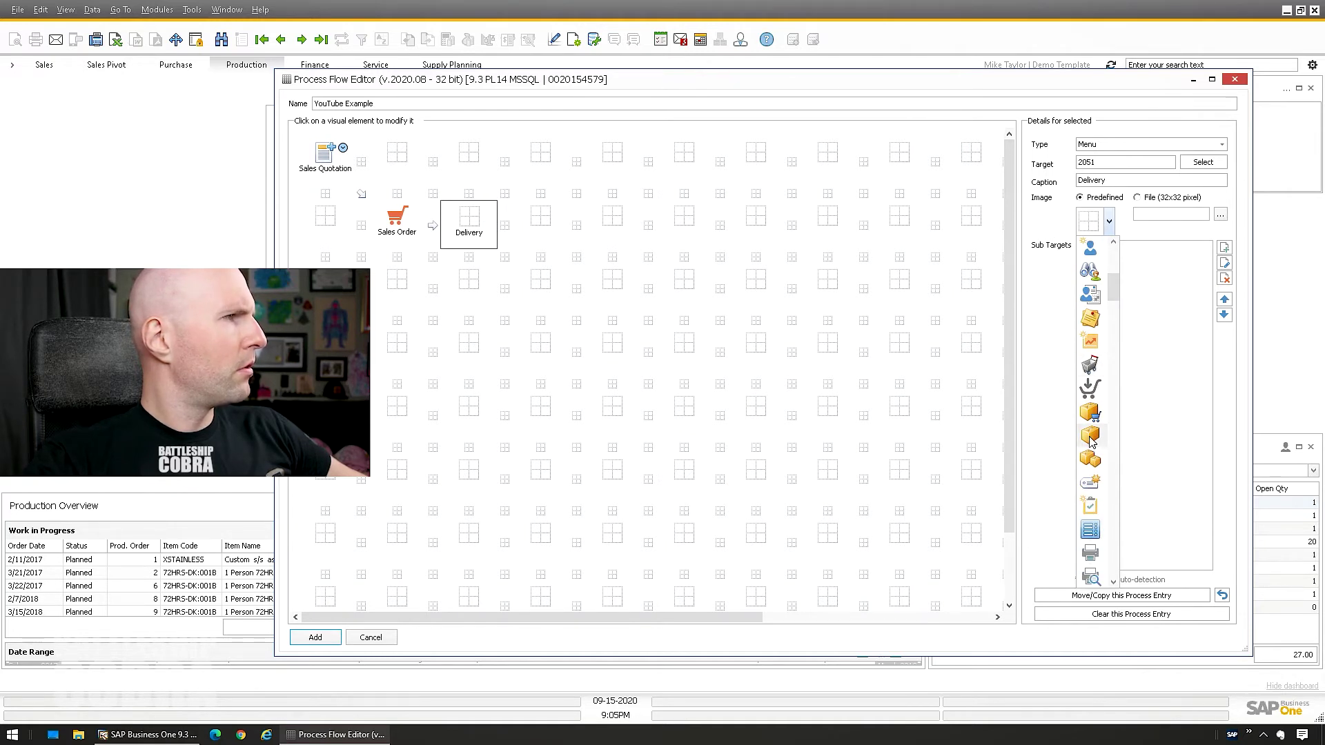
pyautogui.click(1091, 439)
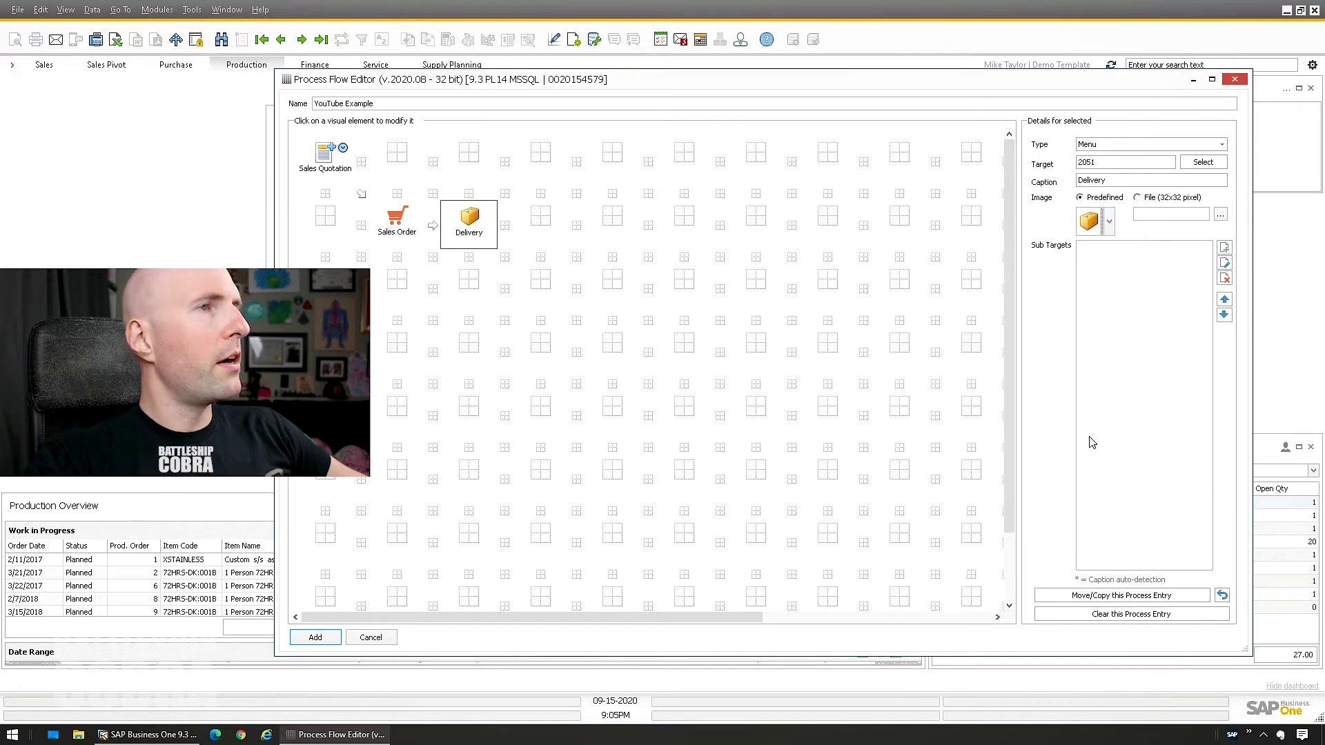
pyautogui.click(399, 259)
pyautogui.click(468, 220)
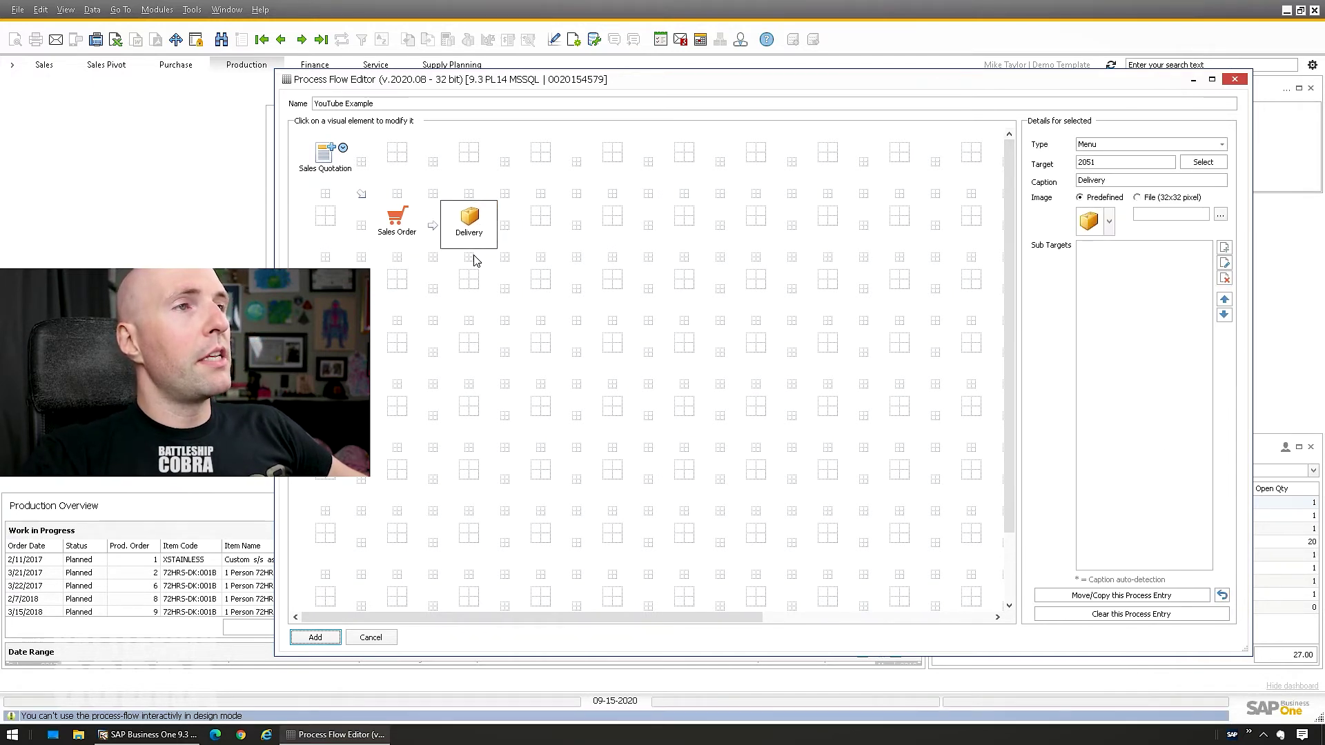
pyautogui.click(469, 257)
pyautogui.click(1046, 153)
# Put a down arrow below Delivery and add a Return Request step captioned RMA
pyautogui.click(1041, 218)
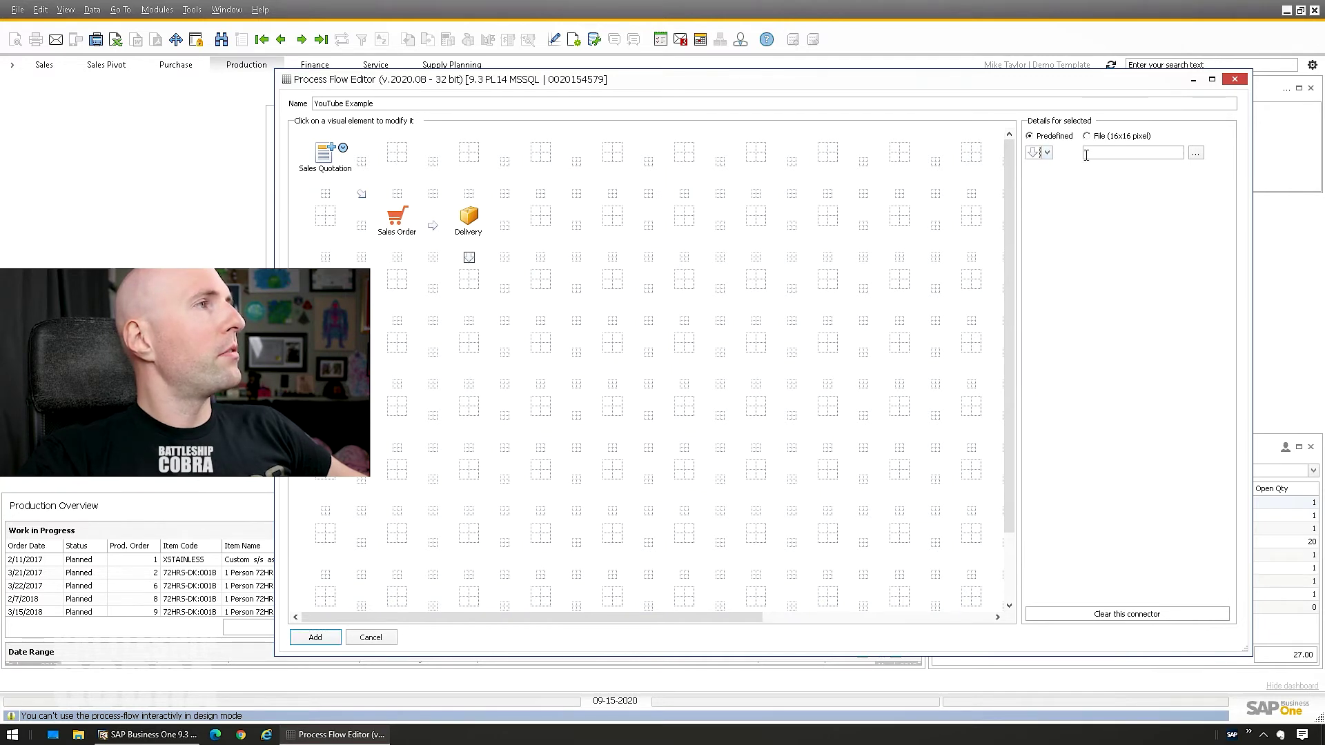
pyautogui.click(479, 285)
pyautogui.click(1202, 163)
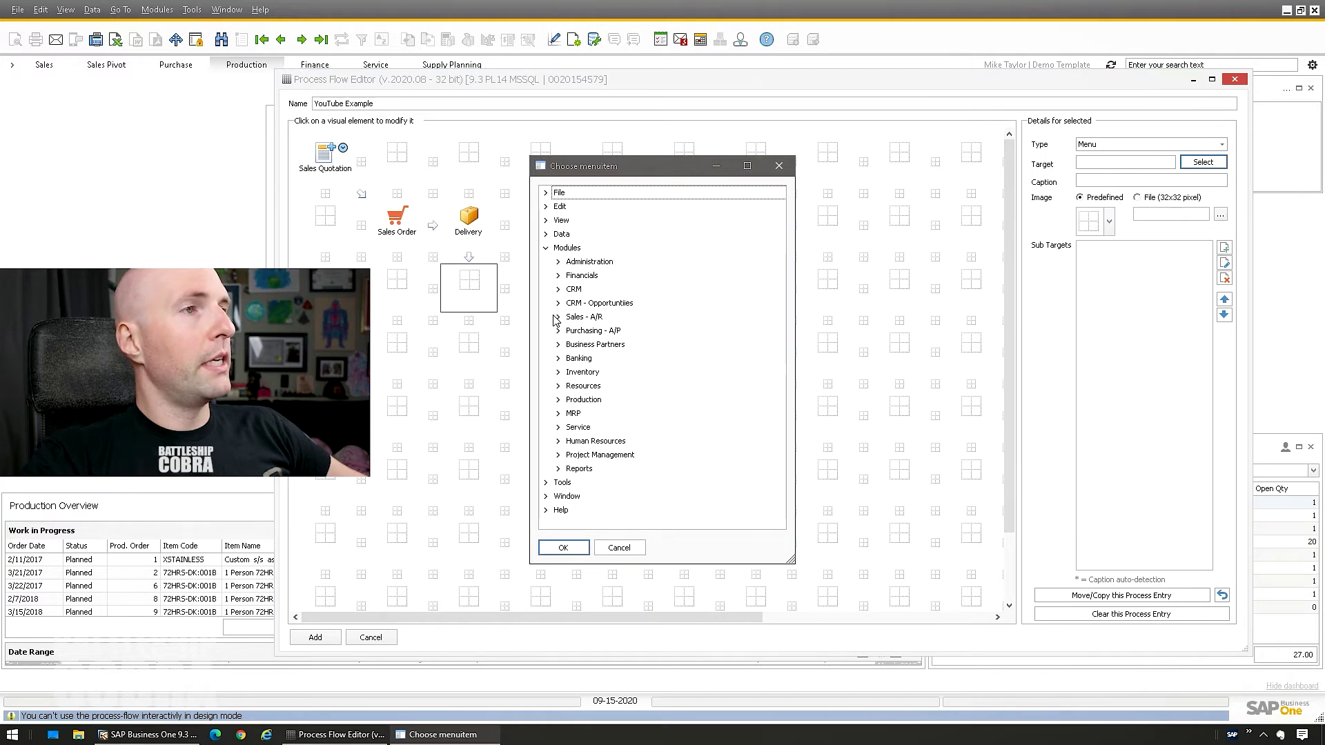
pyautogui.click(557, 317)
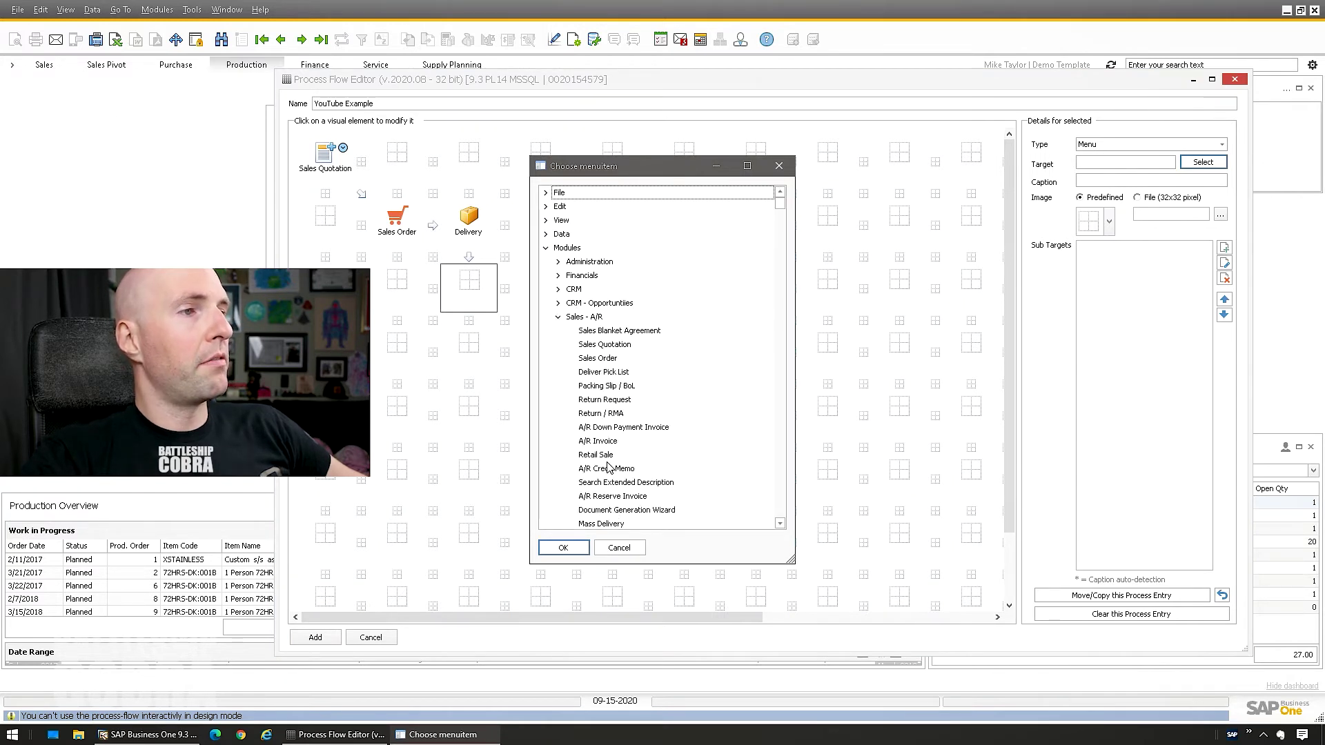
pyautogui.click(611, 414)
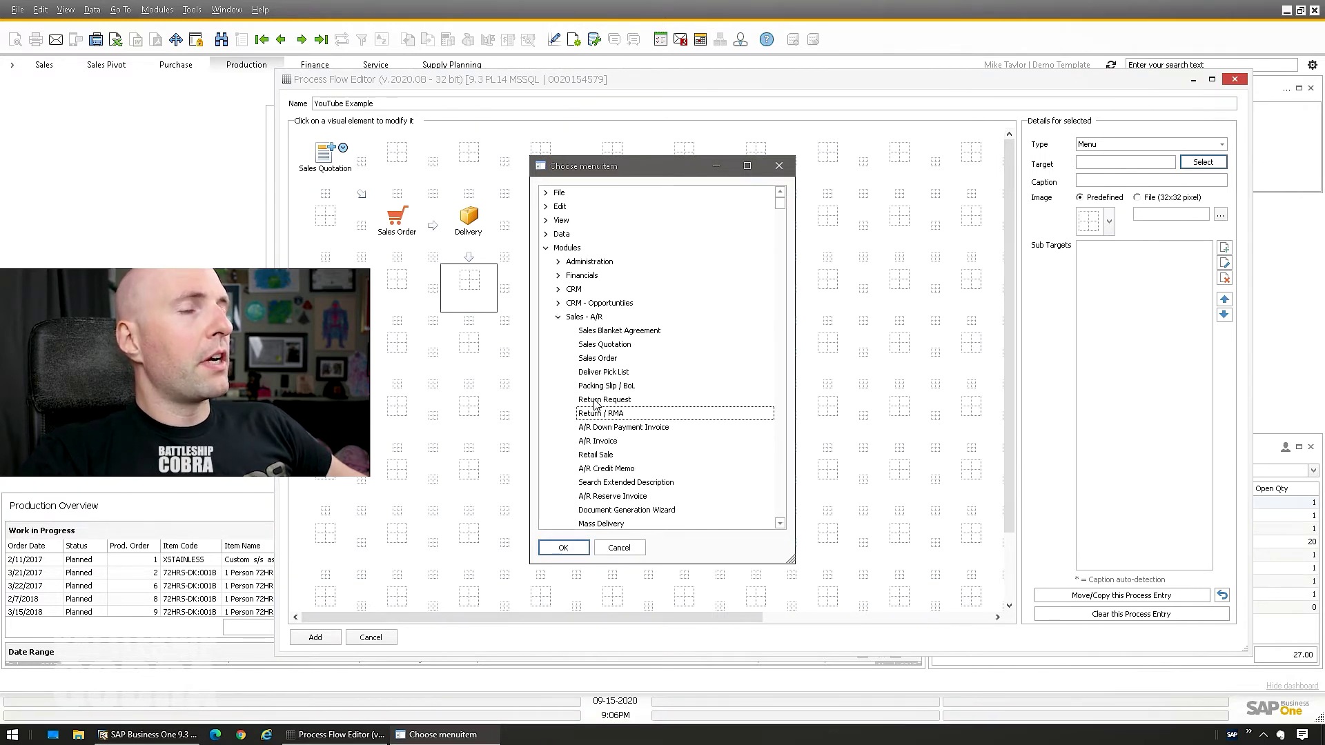
pyautogui.click(605, 400)
pyautogui.click(563, 547)
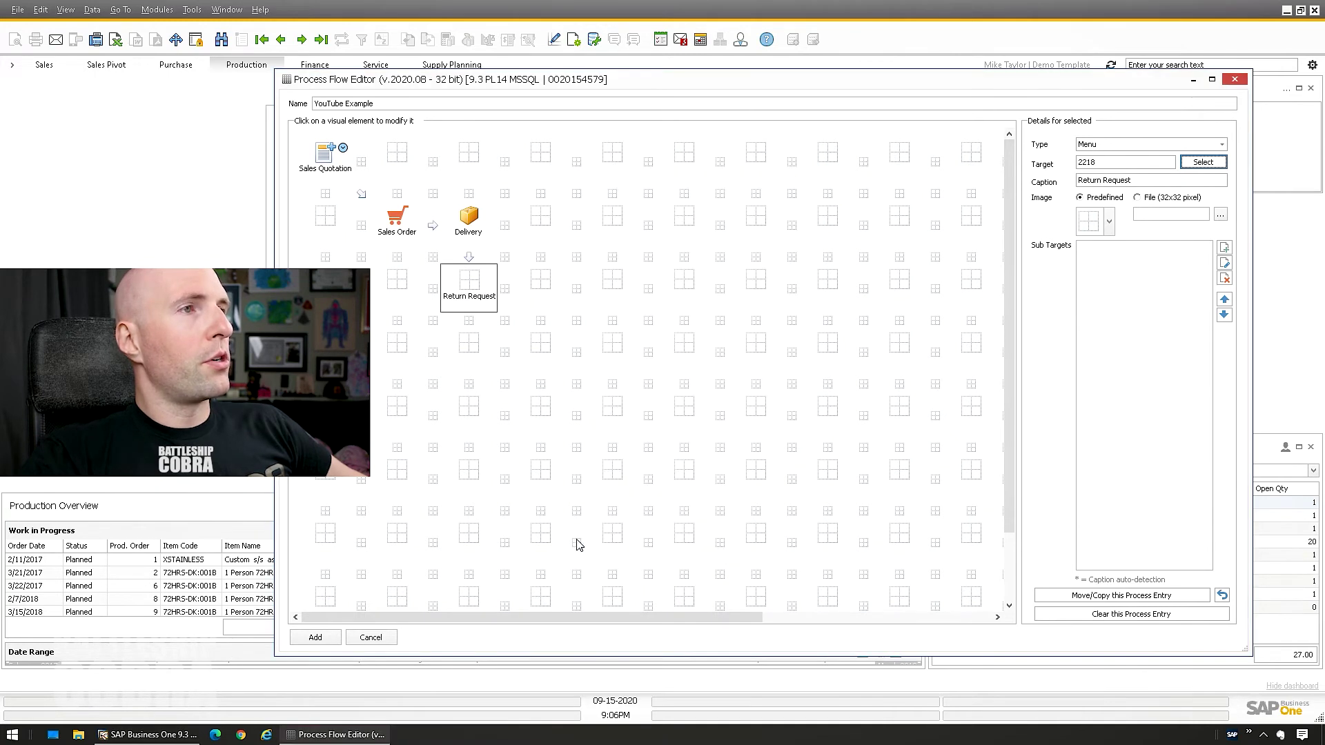
pyautogui.moveTo(1140, 180); pyautogui.dragTo(902, 177)
pyautogui.write('RMA')
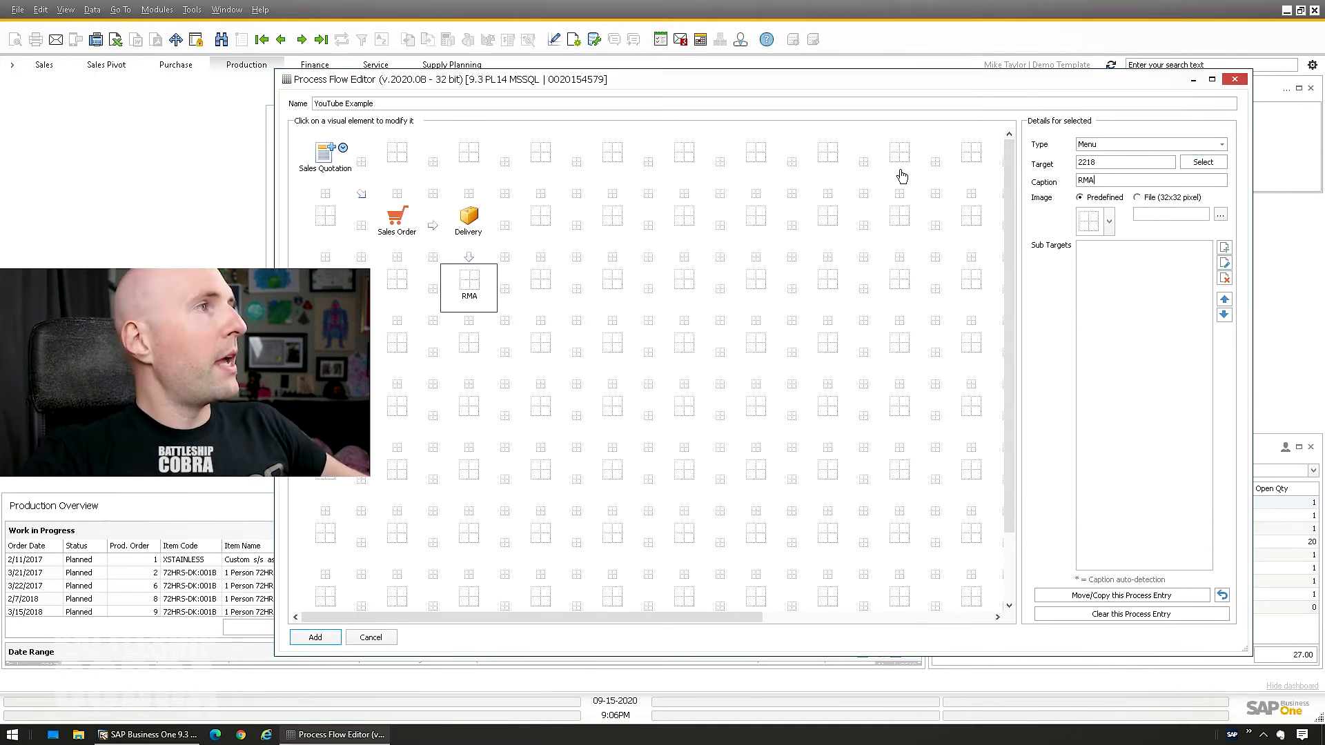
# Give the RMA step the delivery-truck icon
pyautogui.click(1108, 221)
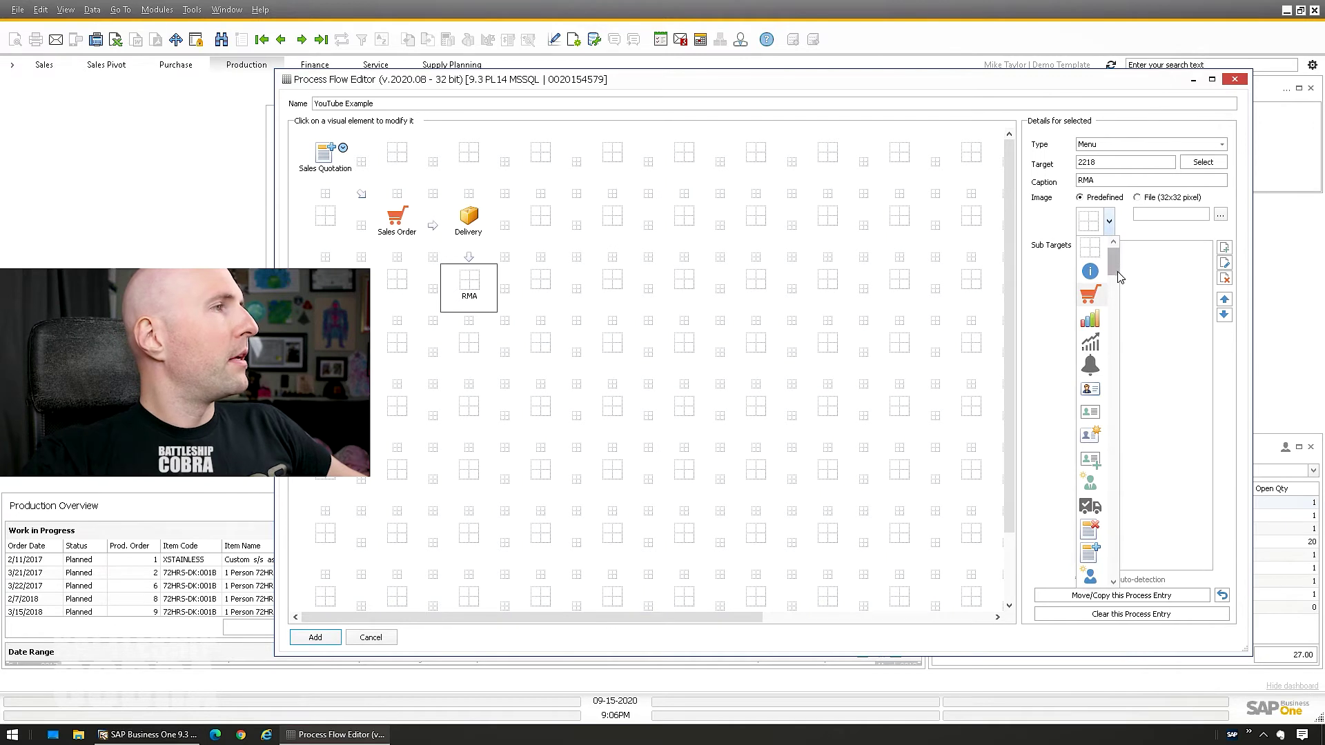
pyautogui.scroll(-1, 1119, 269)
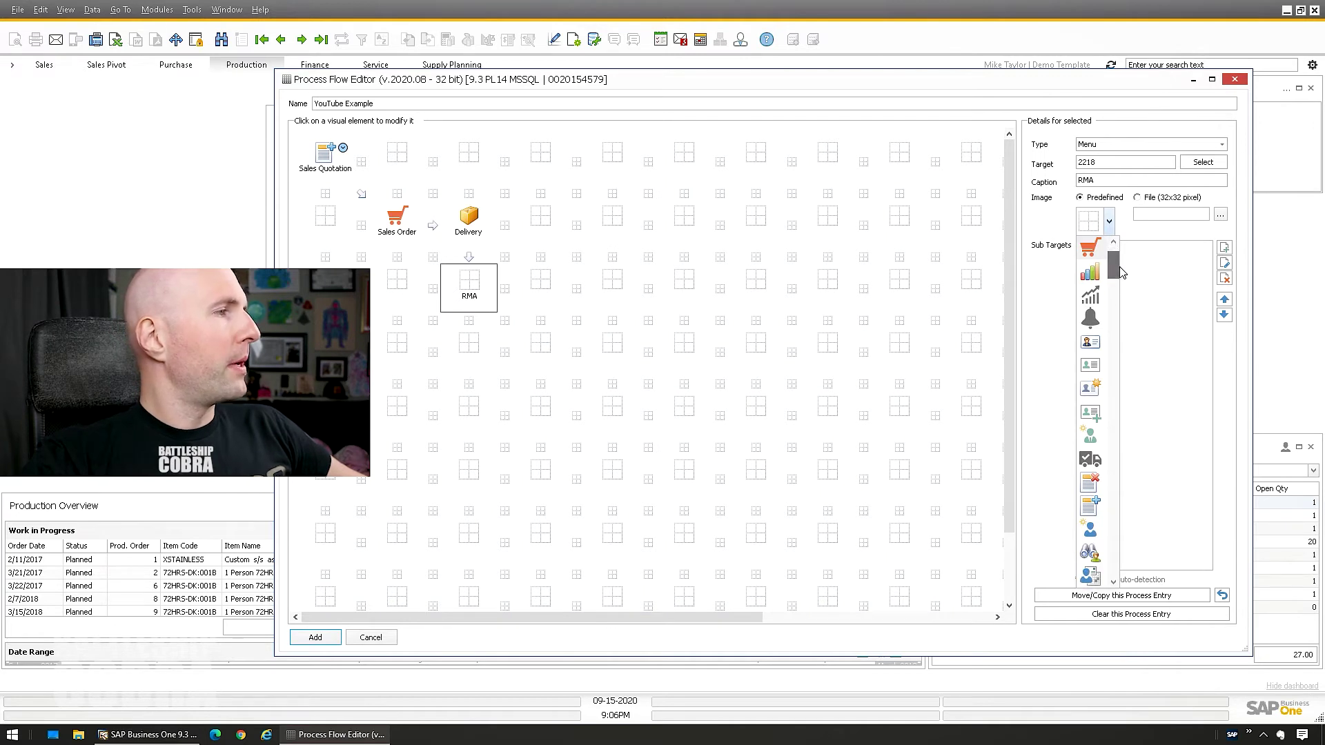
pyautogui.click(1084, 461)
pyautogui.click(469, 321)
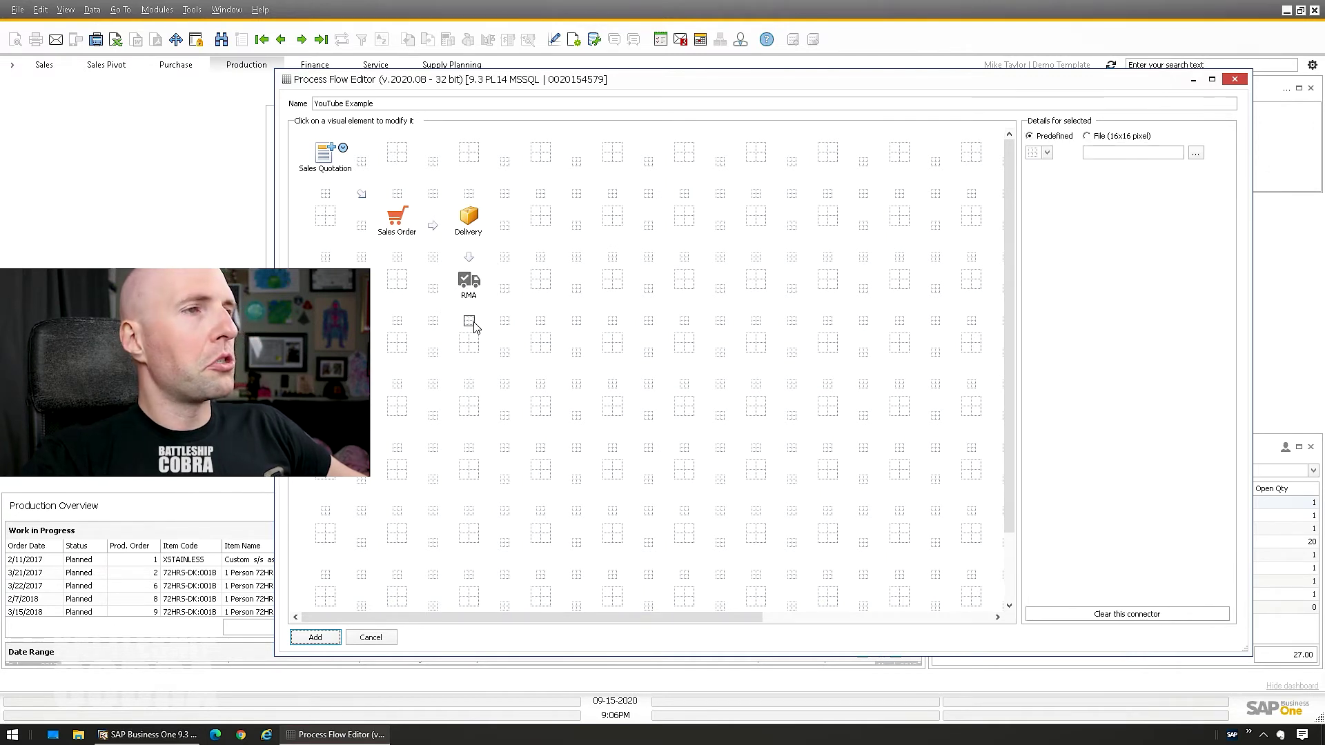
pyautogui.click(1038, 152)
# Place a downward arrow below RMA and add a new step targeting Sales - A/R > Return / RMA
pyautogui.click(1035, 228)
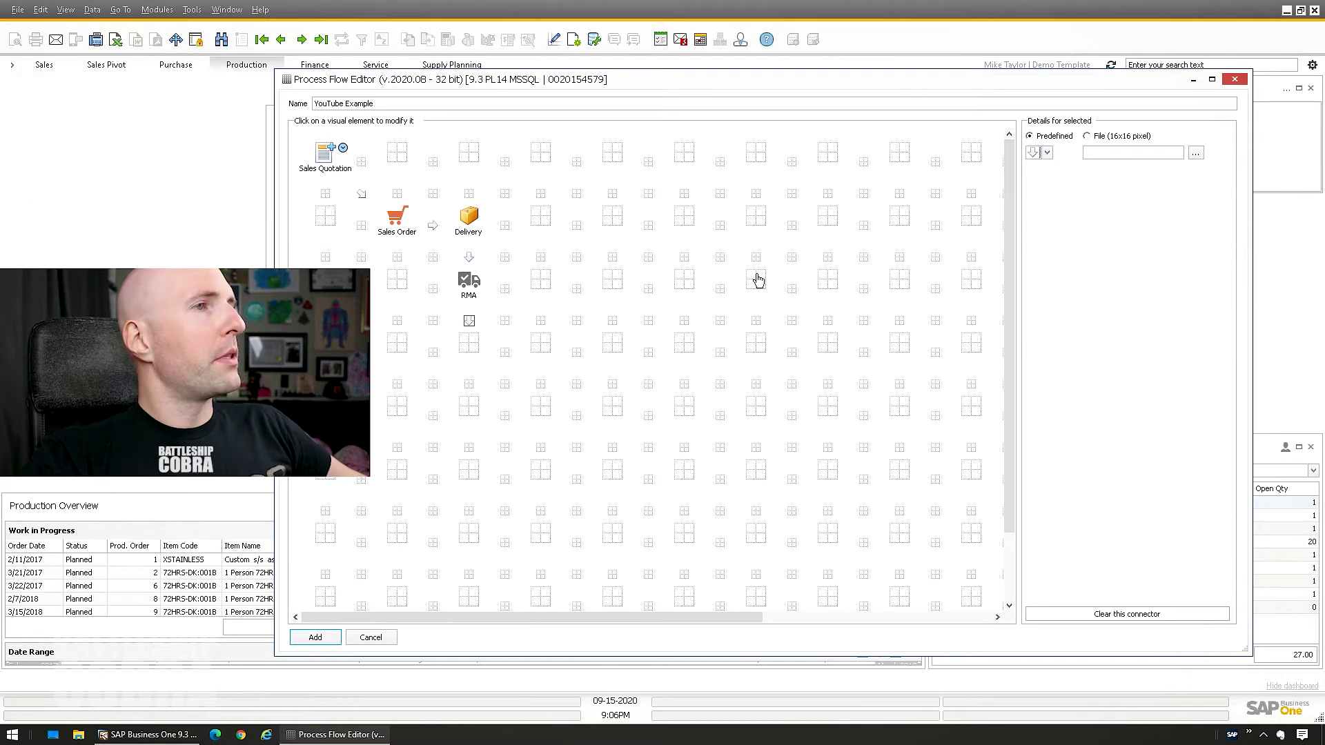
pyautogui.click(485, 352)
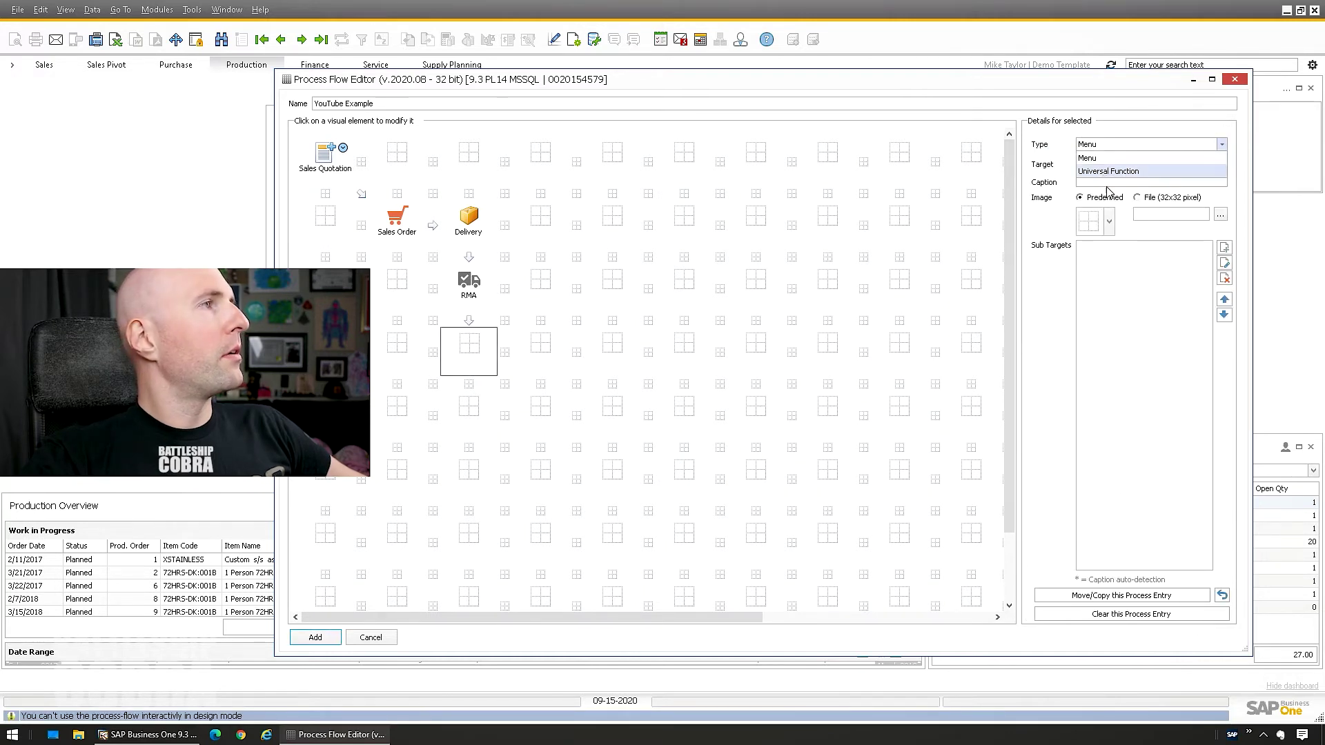
pyautogui.click(1202, 162)
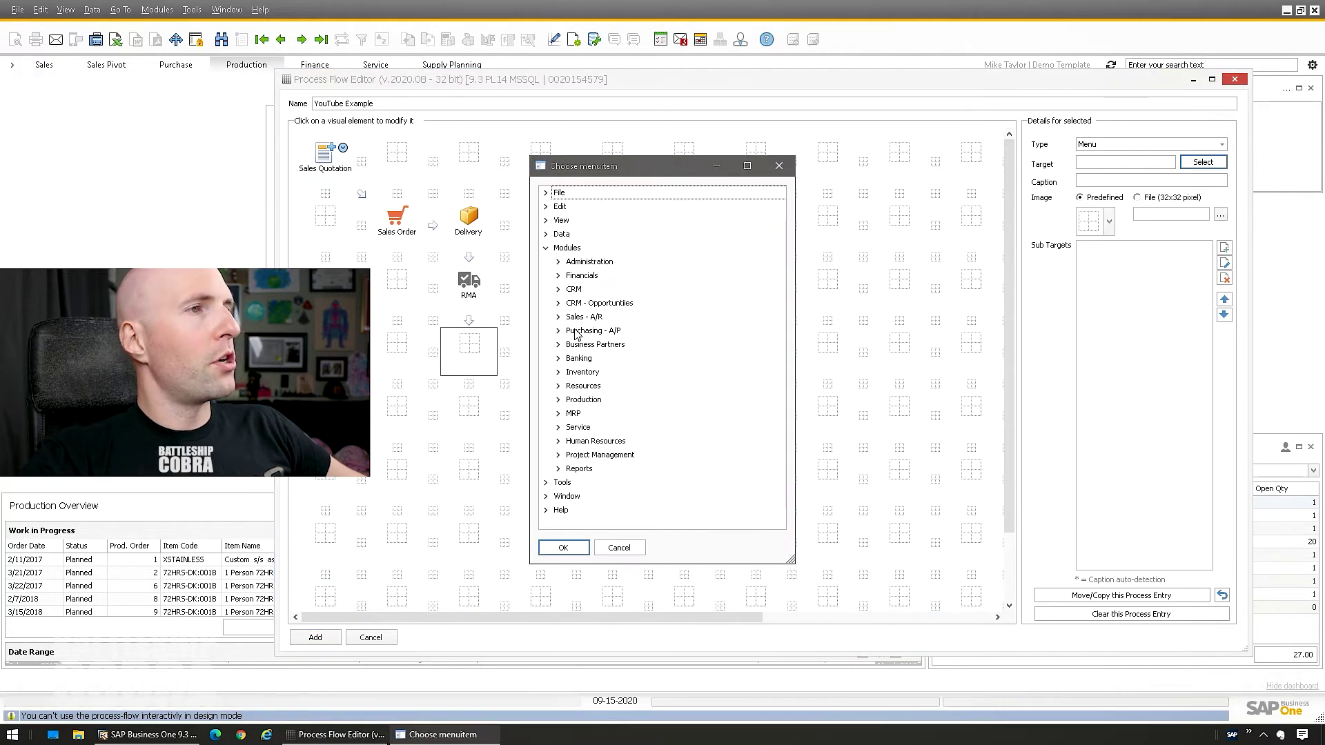
pyautogui.click(558, 317)
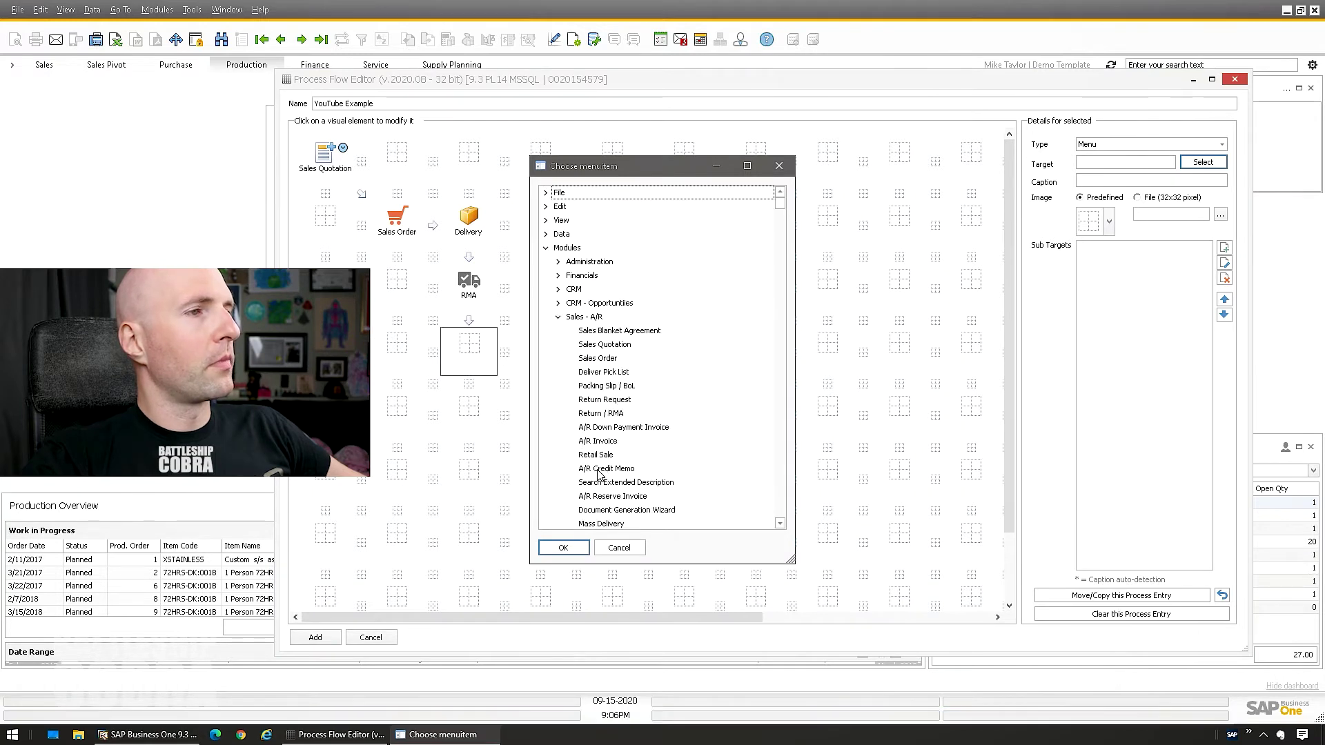
pyautogui.doubleClick(600, 414)
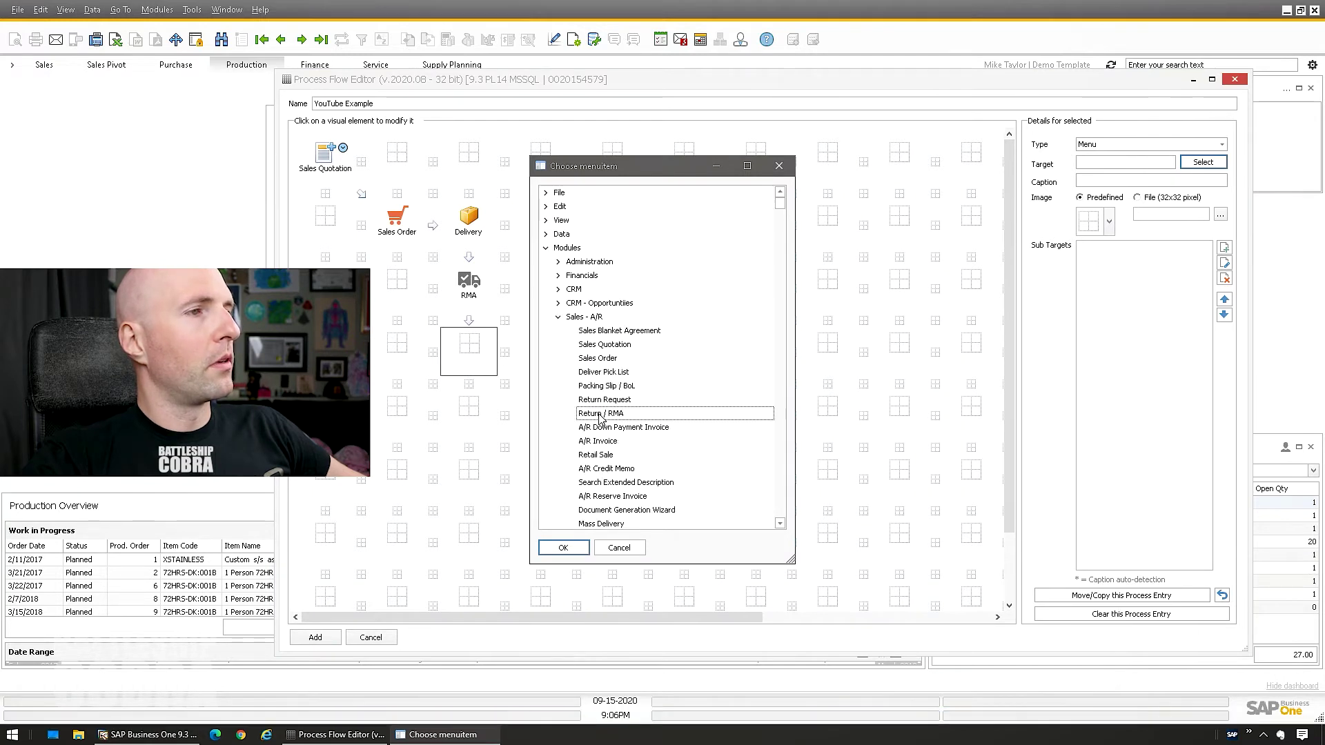
# Give the Return / RMA step the predefined clipboard icon
pyautogui.click(1106, 216)
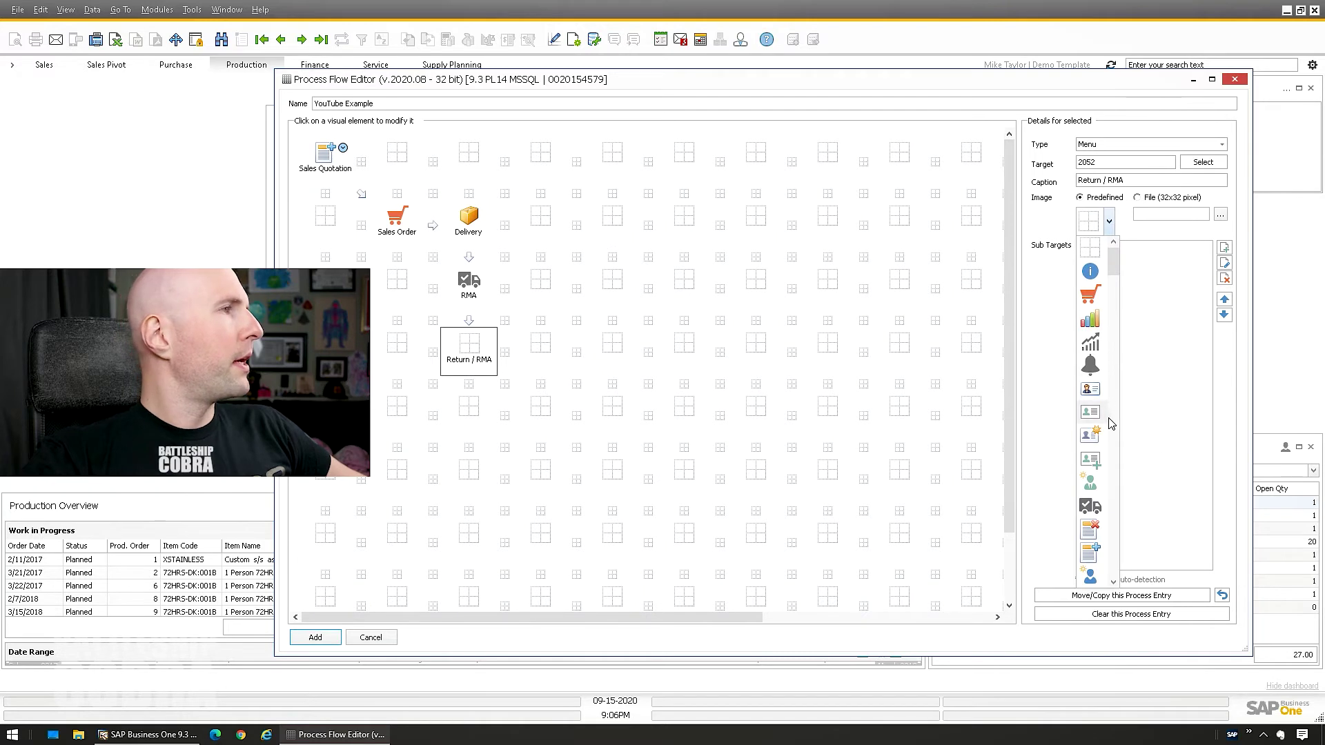
pyautogui.scroll(-2, 1098, 422)
pyautogui.scroll(-2, 1093, 445)
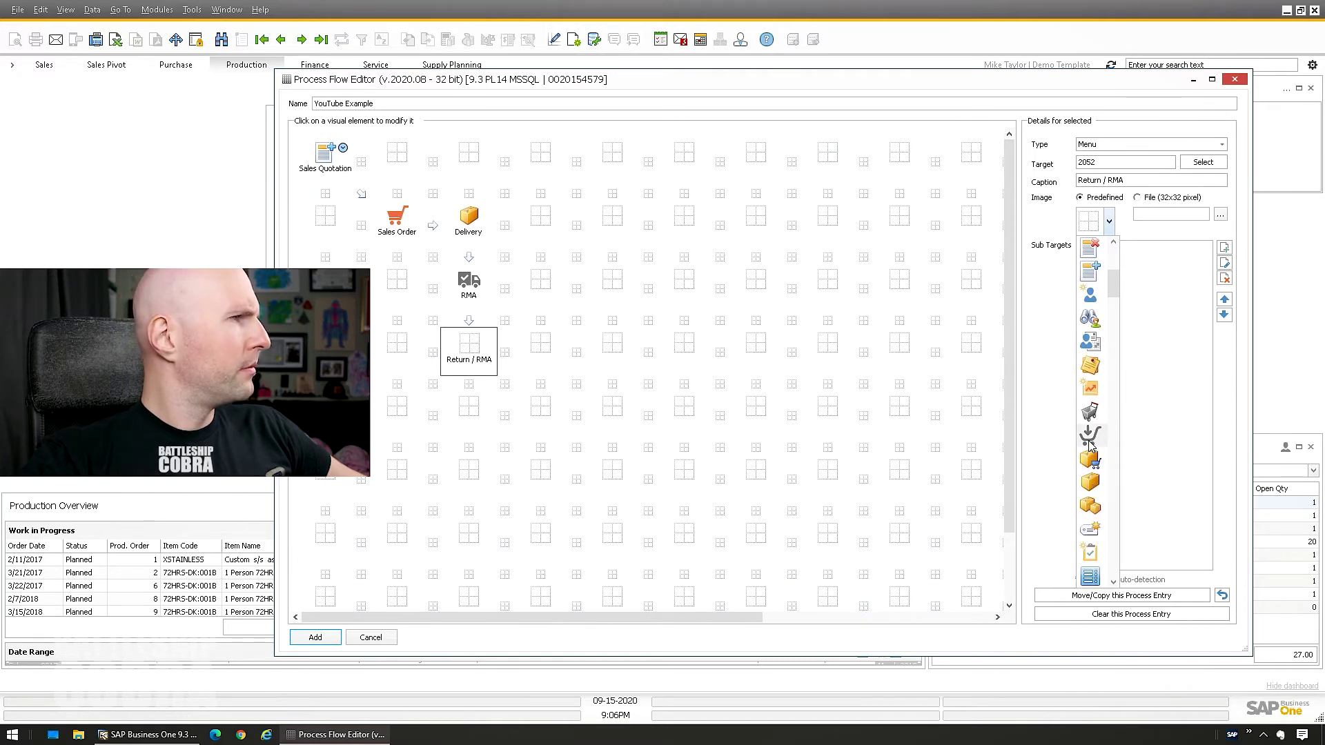
pyautogui.scroll(-2, 1090, 445)
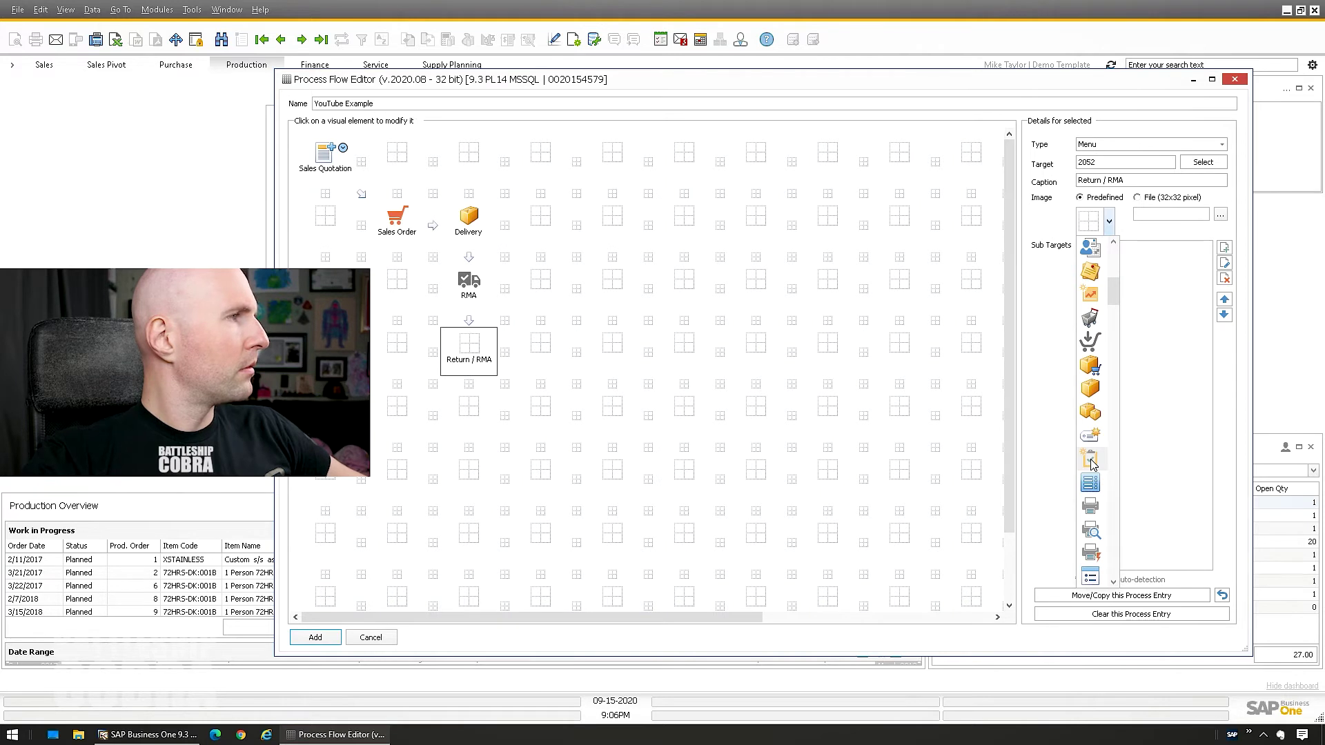
pyautogui.click(1091, 460)
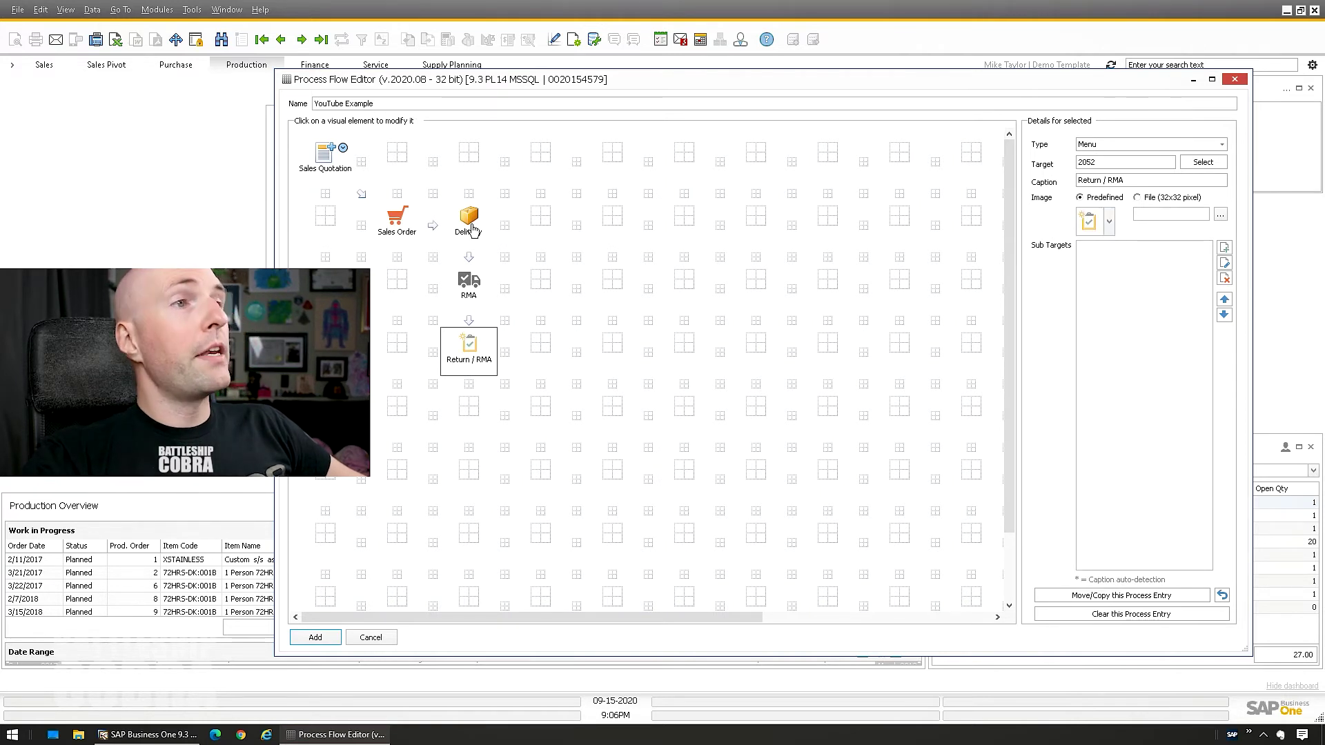
# Add Sales - A/R > Sales Reports > Open Items List as a Return / RMA sub-target
pyautogui.click(1224, 247)
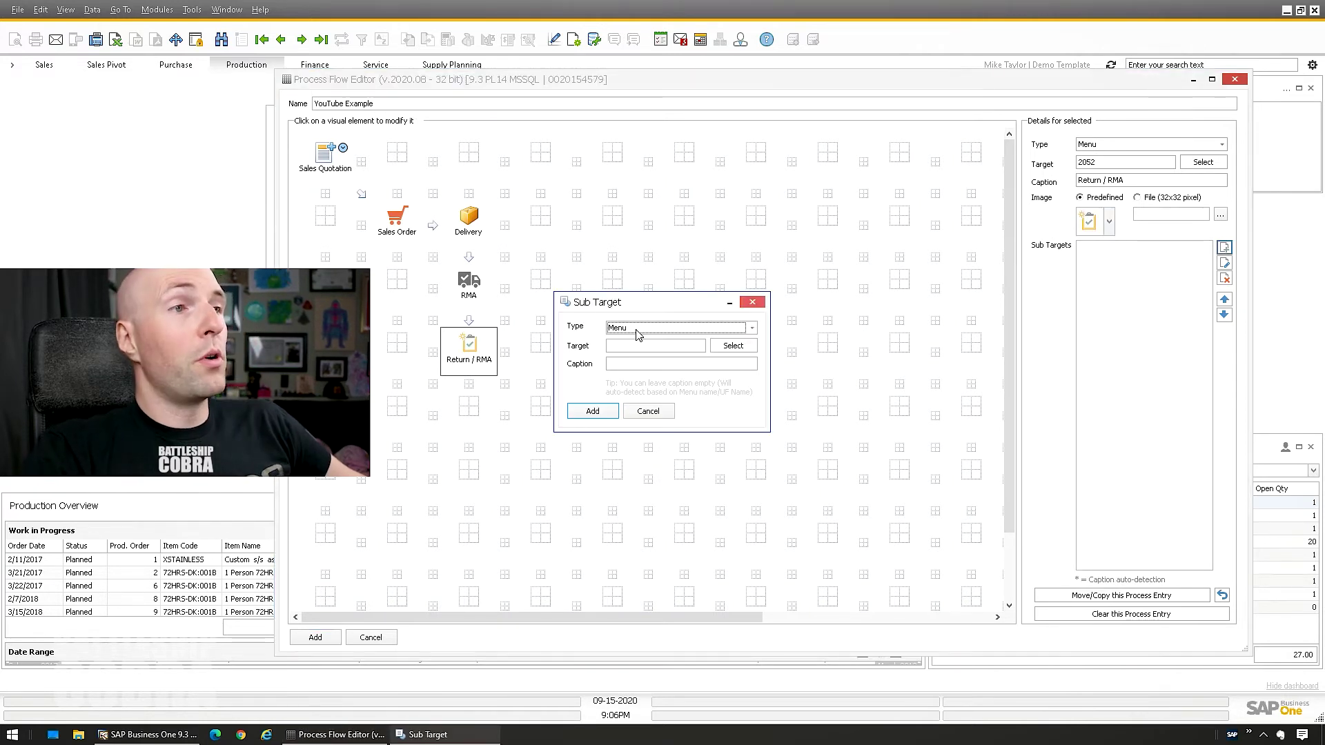
pyautogui.click(752, 303)
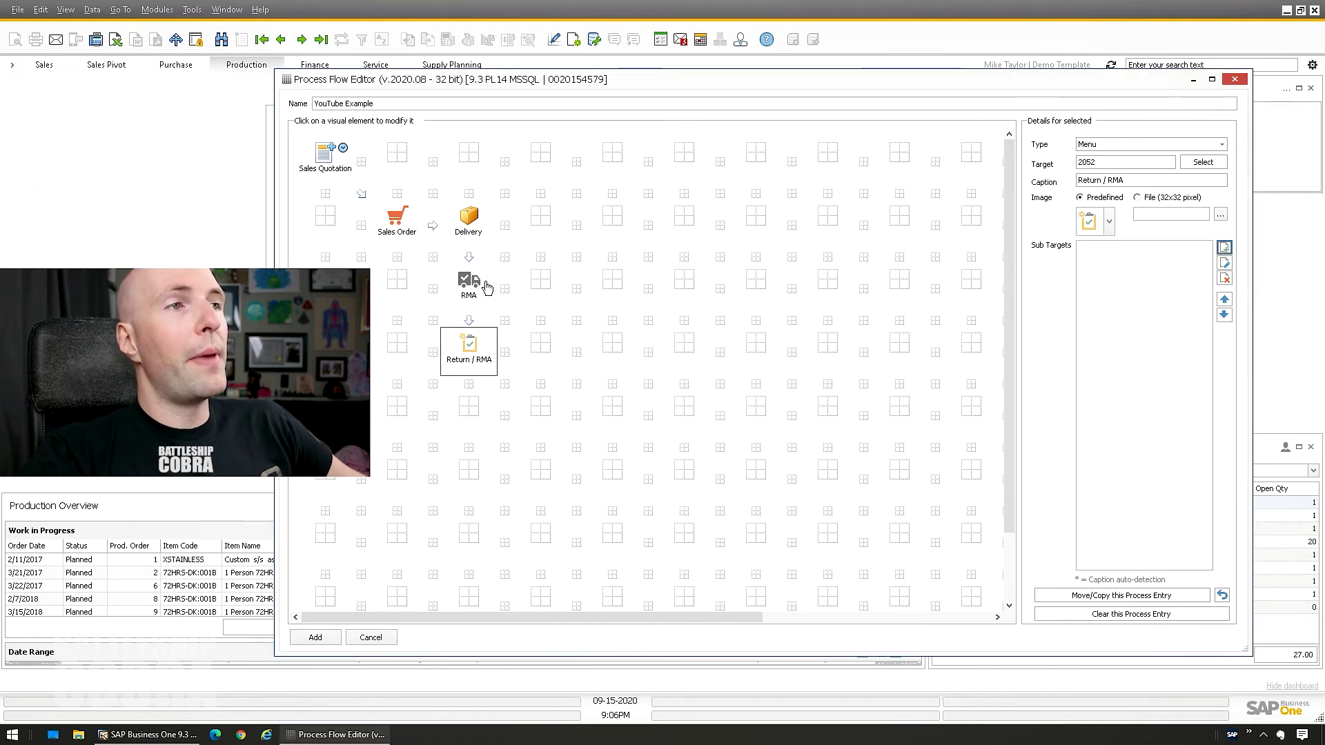
pyautogui.click(1224, 247)
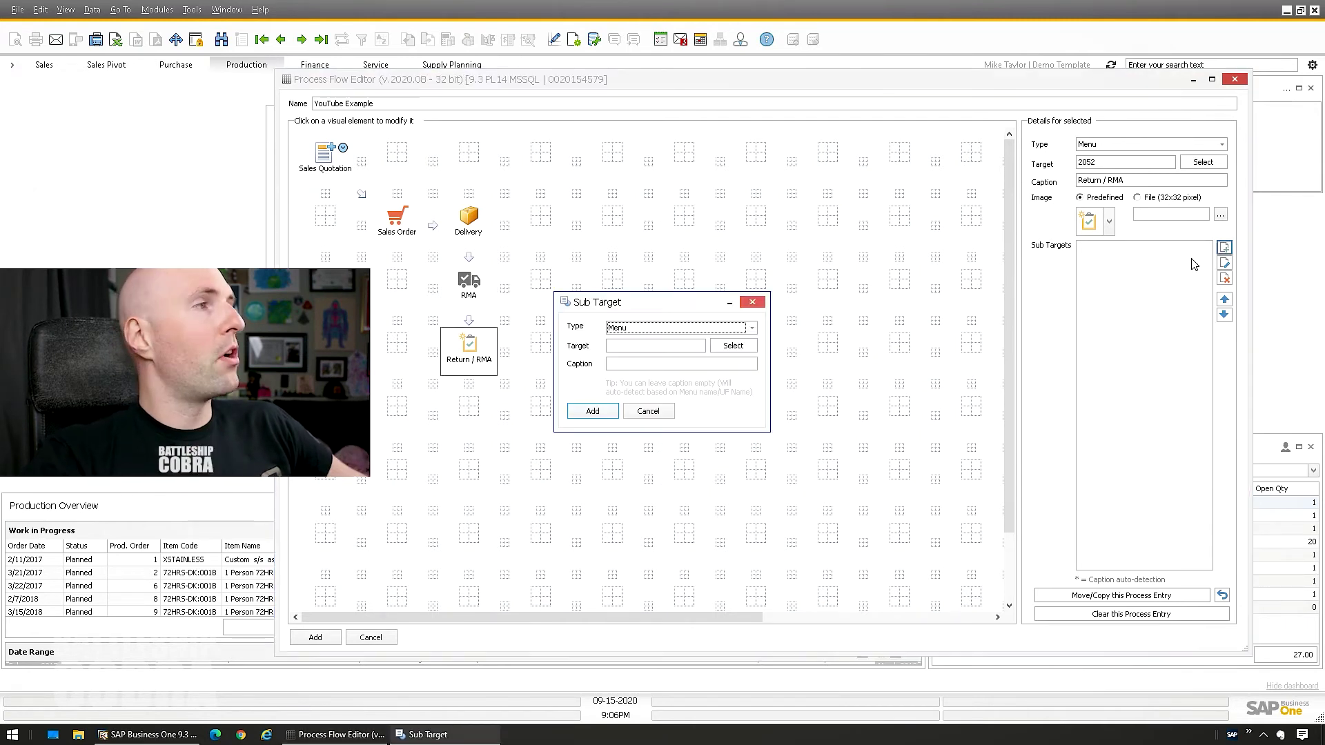
pyautogui.click(725, 349)
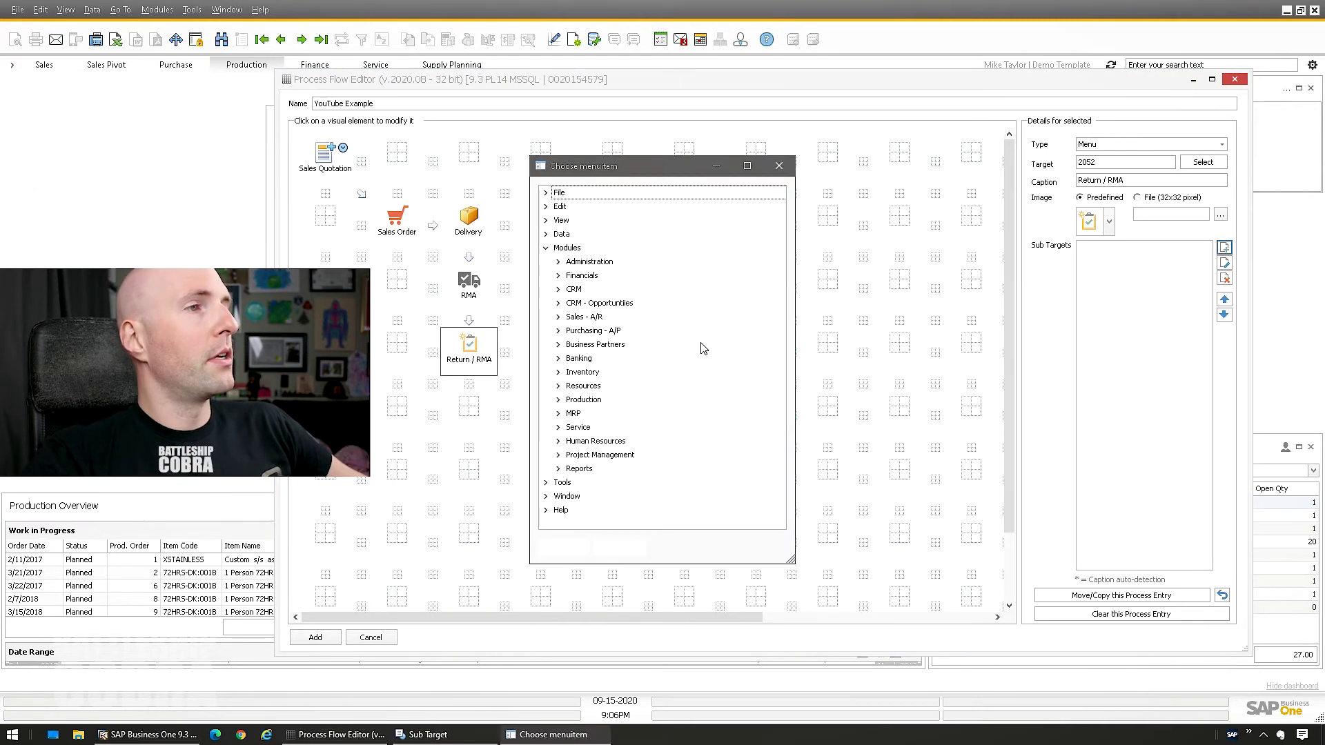
pyautogui.click(557, 318)
pyautogui.scroll(-3, 579, 494)
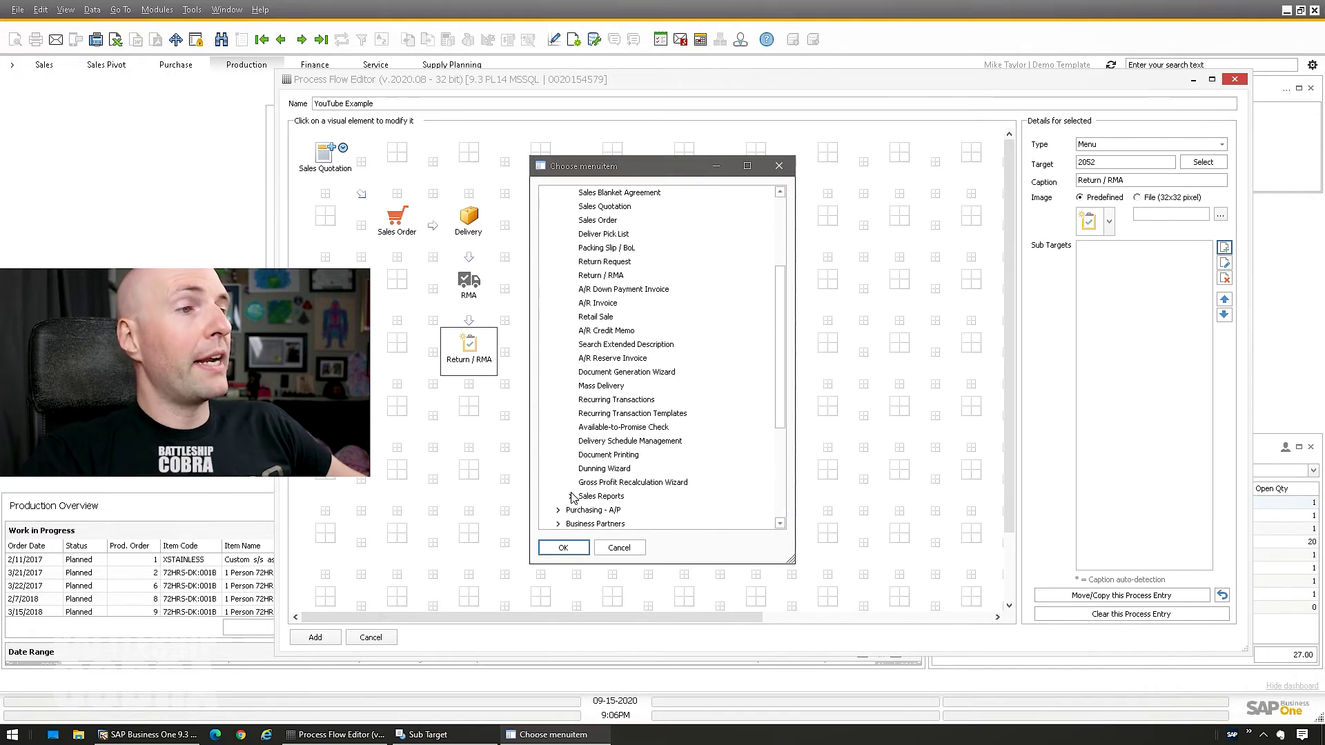
pyautogui.click(570, 496)
pyautogui.scroll(-1, 625, 510)
pyautogui.doubleClick(618, 496)
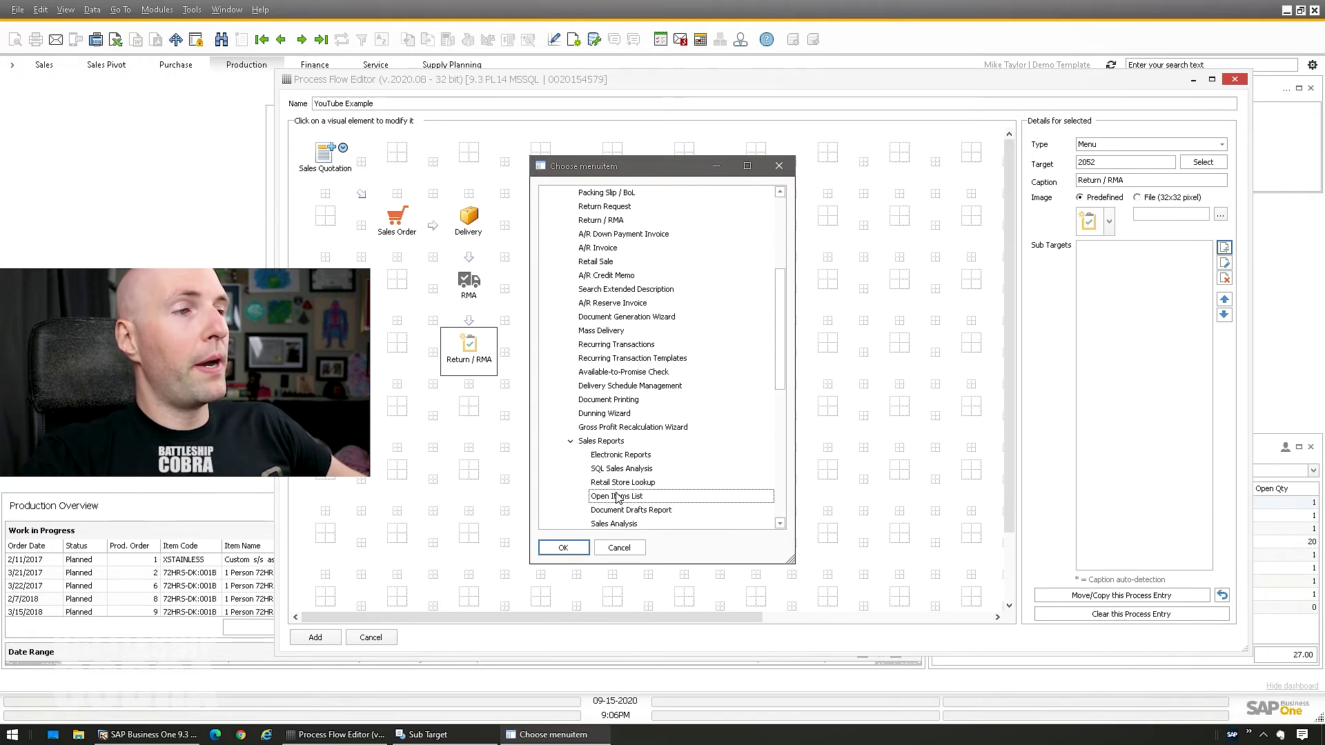
pyautogui.click(592, 411)
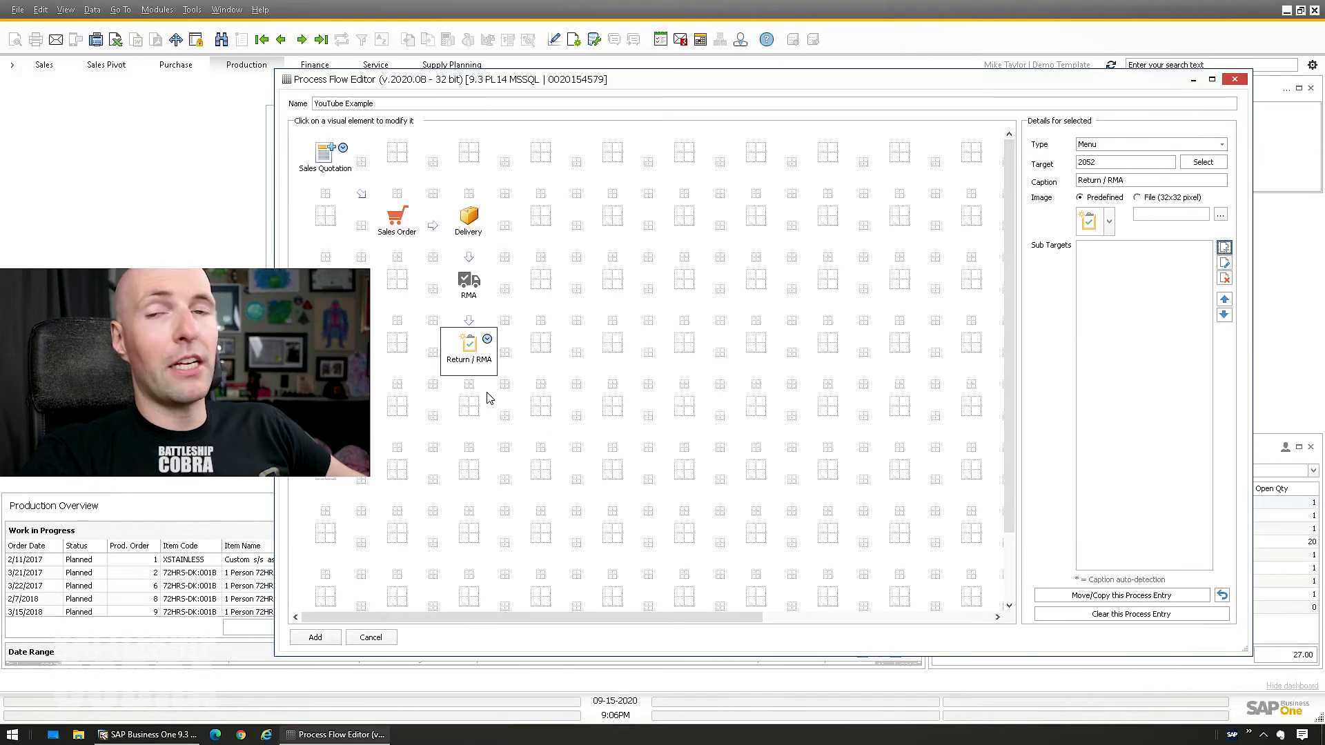
pyautogui.click(530, 427)
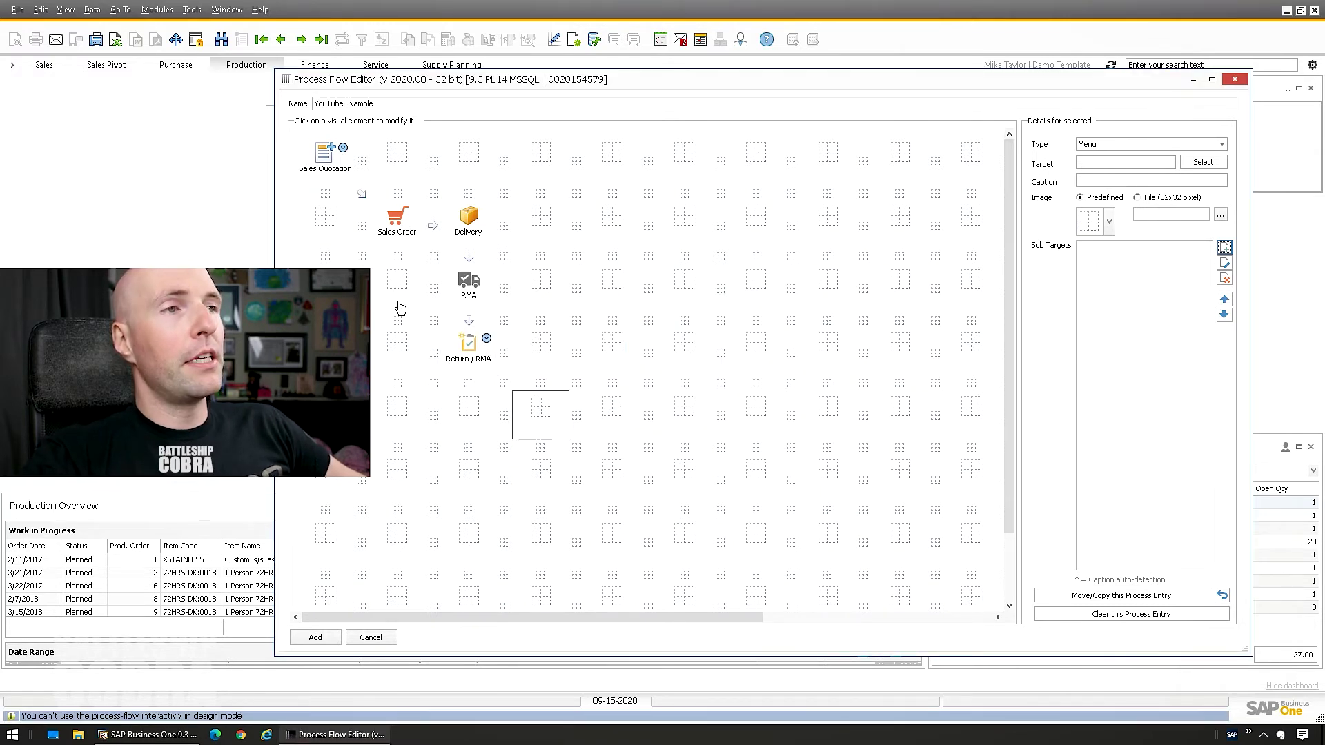
# Add a top-row step running the Universal Function 'DASH: Launch Battleship Cobra' (UF-146)
pyautogui.scroll(-1, 1008, 553)
pyautogui.scroll(1, 1009, 554)
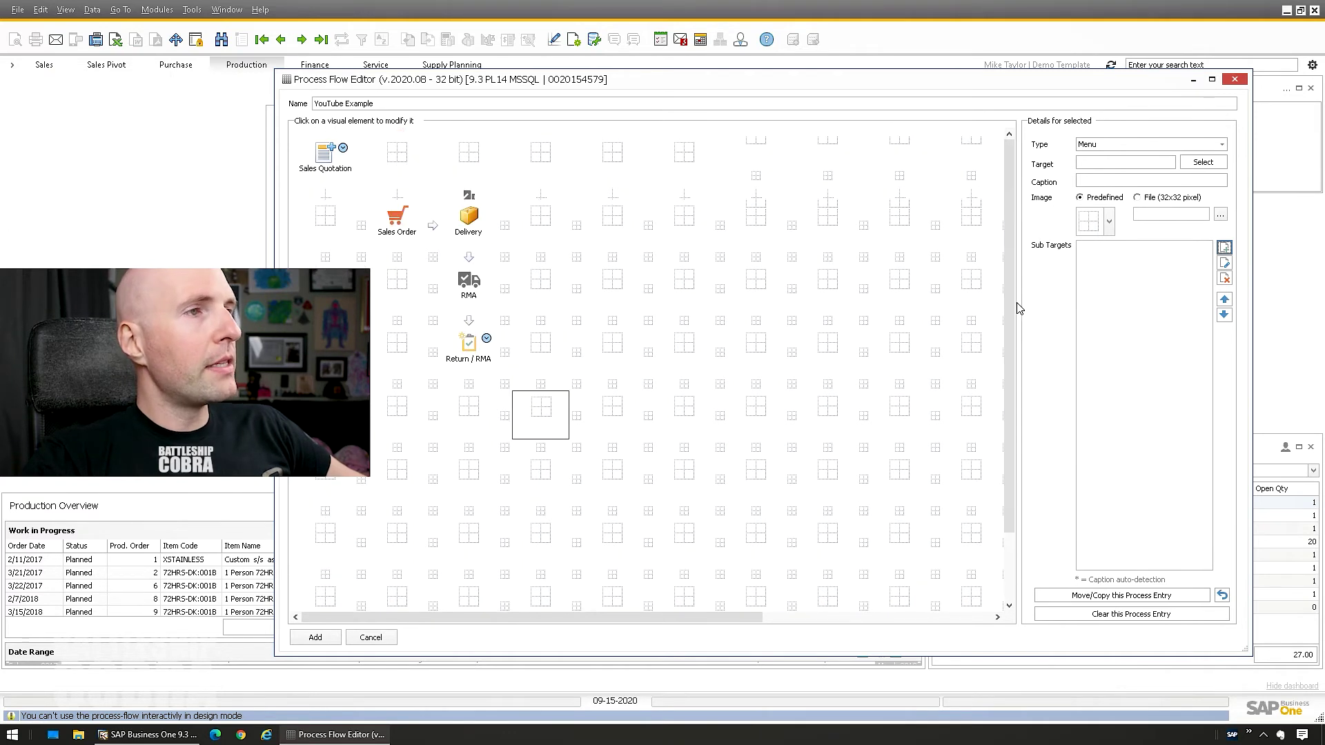
pyautogui.click(541, 160)
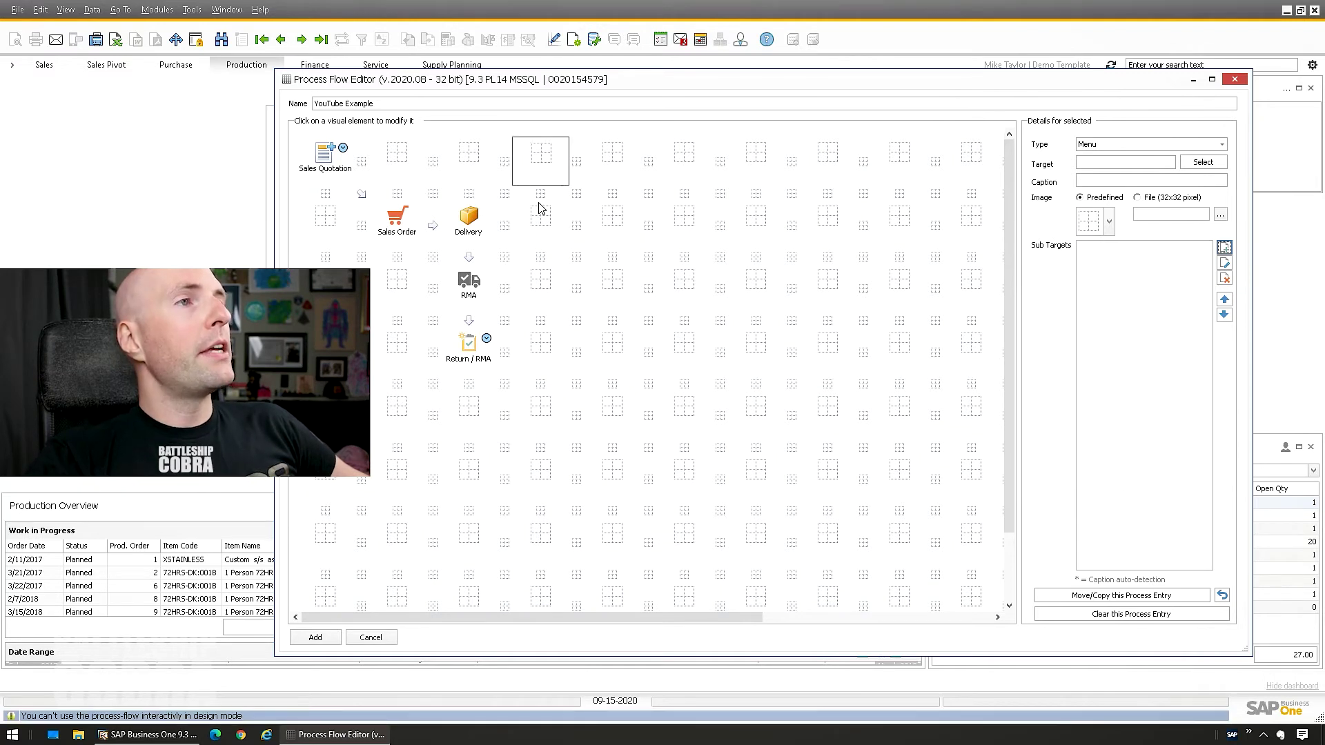
pyautogui.click(1221, 144)
pyautogui.click(1114, 171)
pyautogui.click(1191, 164)
pyautogui.moveTo(816, 298); pyautogui.dragTo(816, 460)
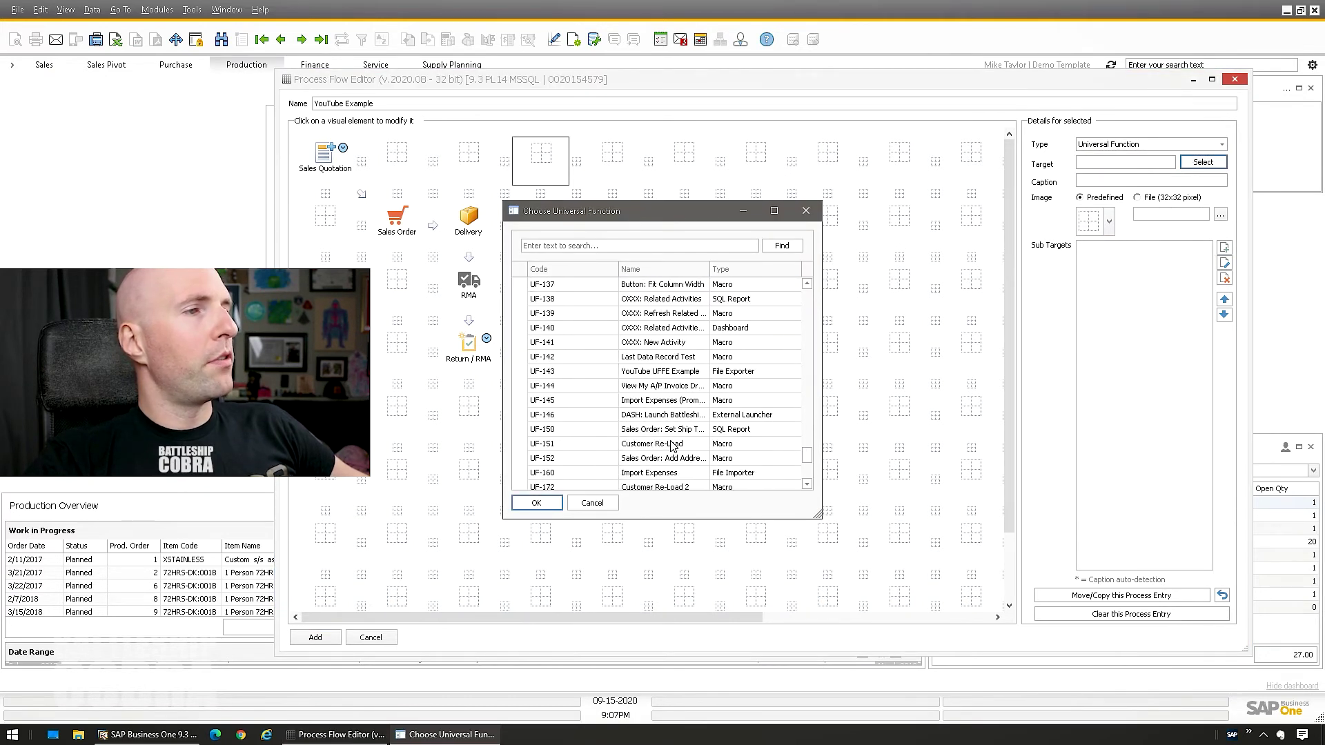
pyautogui.doubleClick(647, 418)
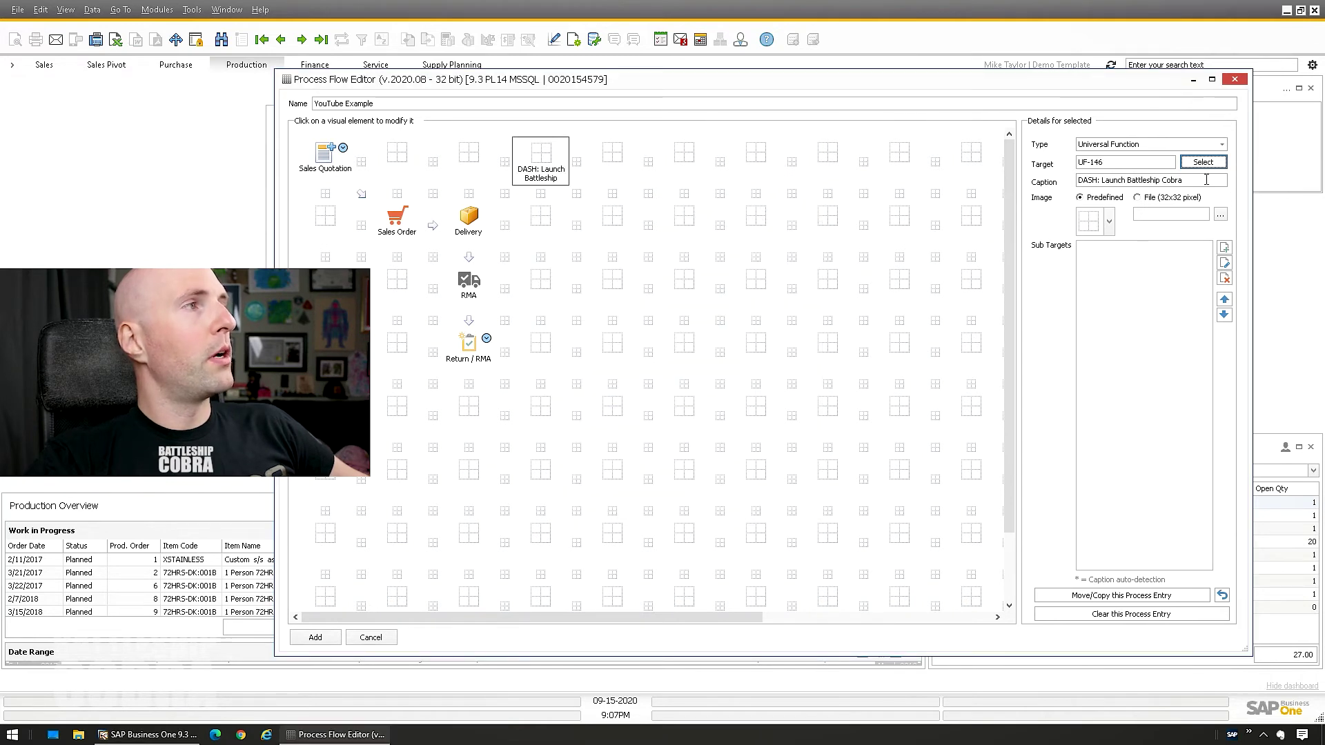
# Caption the new step 'Battleship Cobra' and switch its image to a custom file
pyautogui.tripleClick(1145, 180)
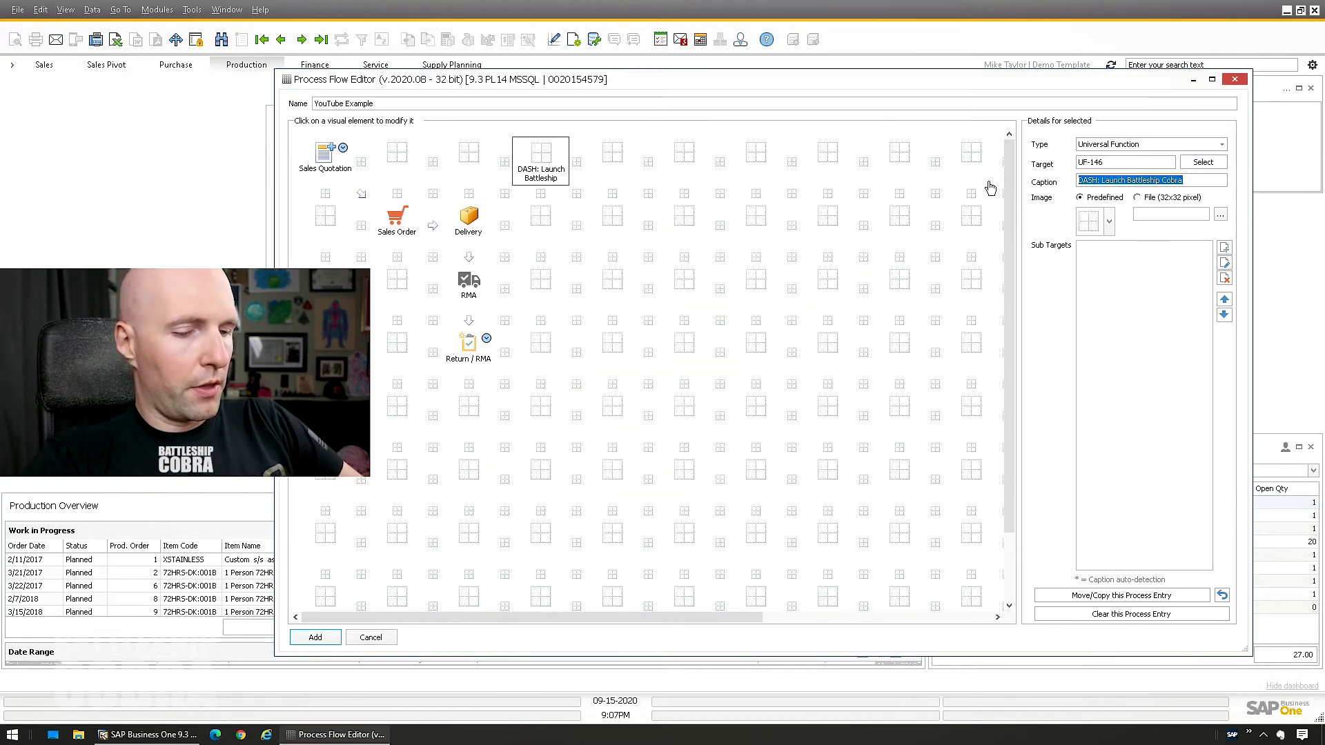
pyautogui.write('Battleship Cobr')
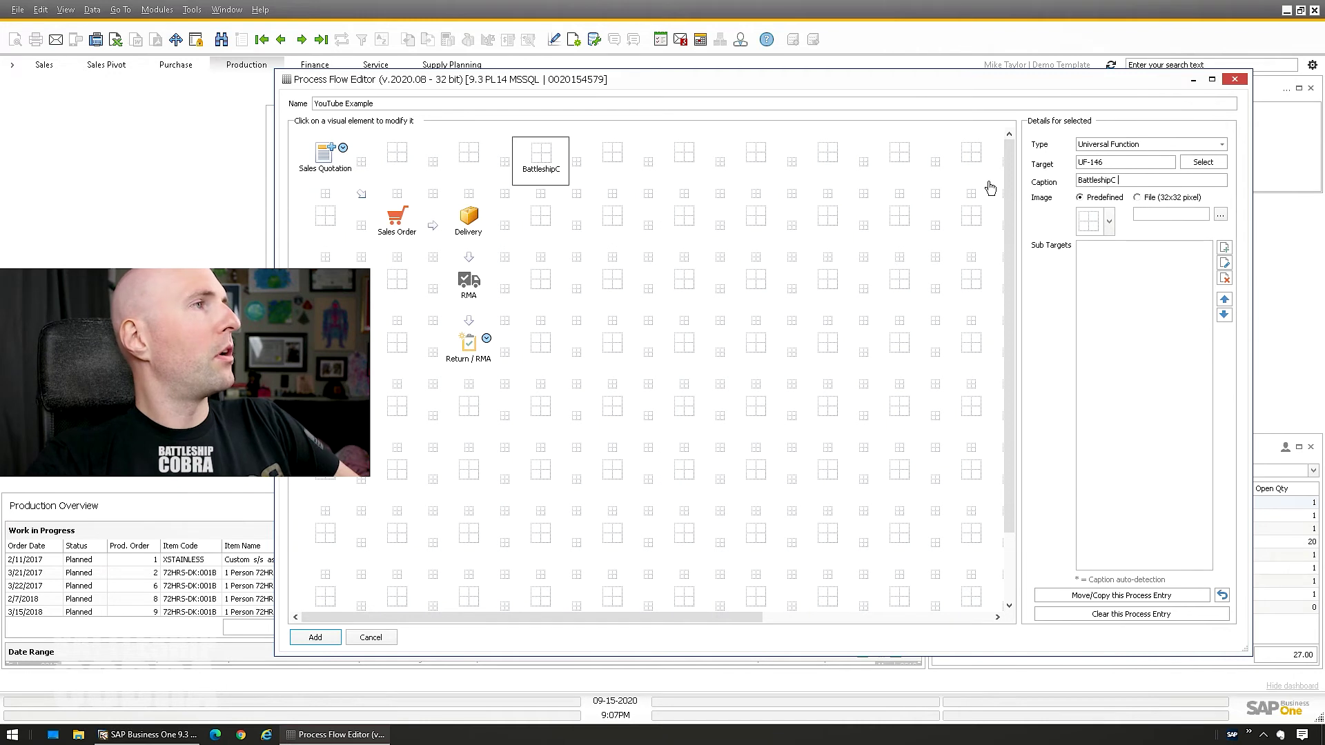
pyautogui.write('a')
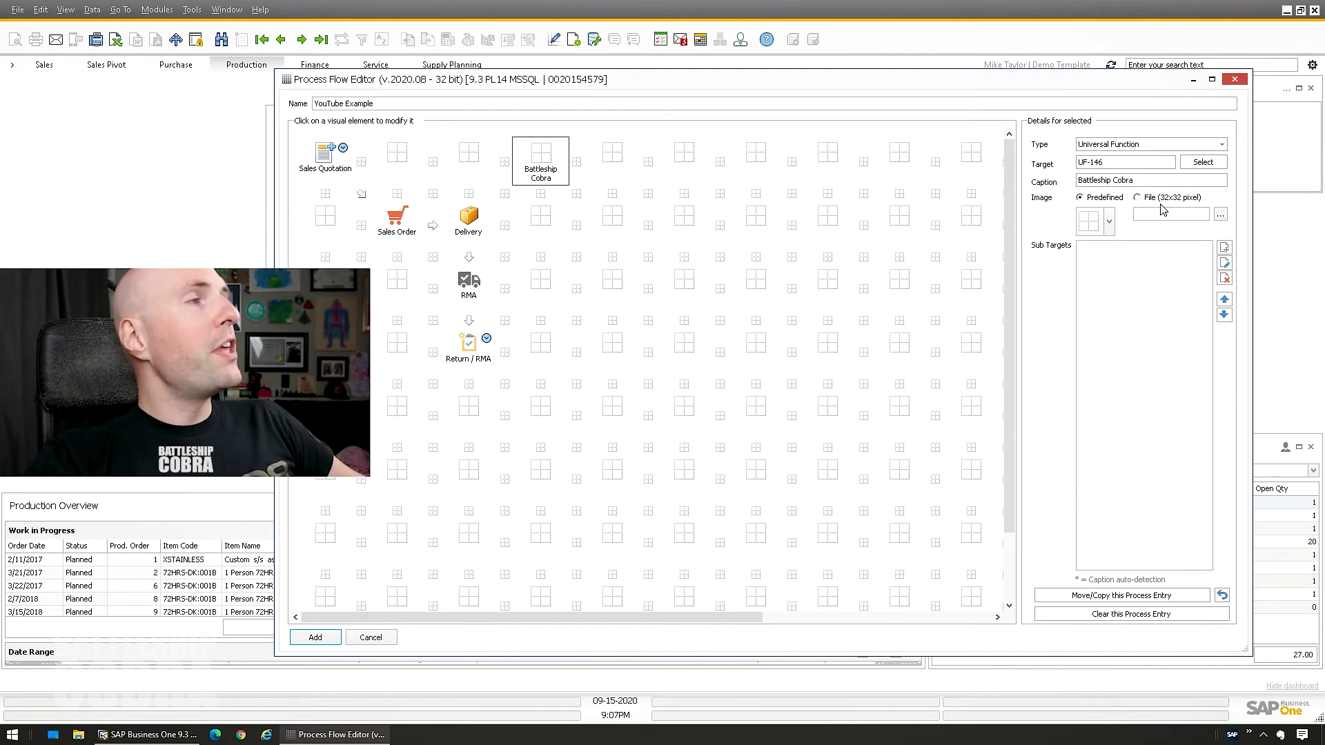
pyautogui.click(1137, 197)
# Use BSC-PROCESS-LOGO-WHITE-2.png from the Desktop as the Battleship Cobra image
pyautogui.click(1219, 215)
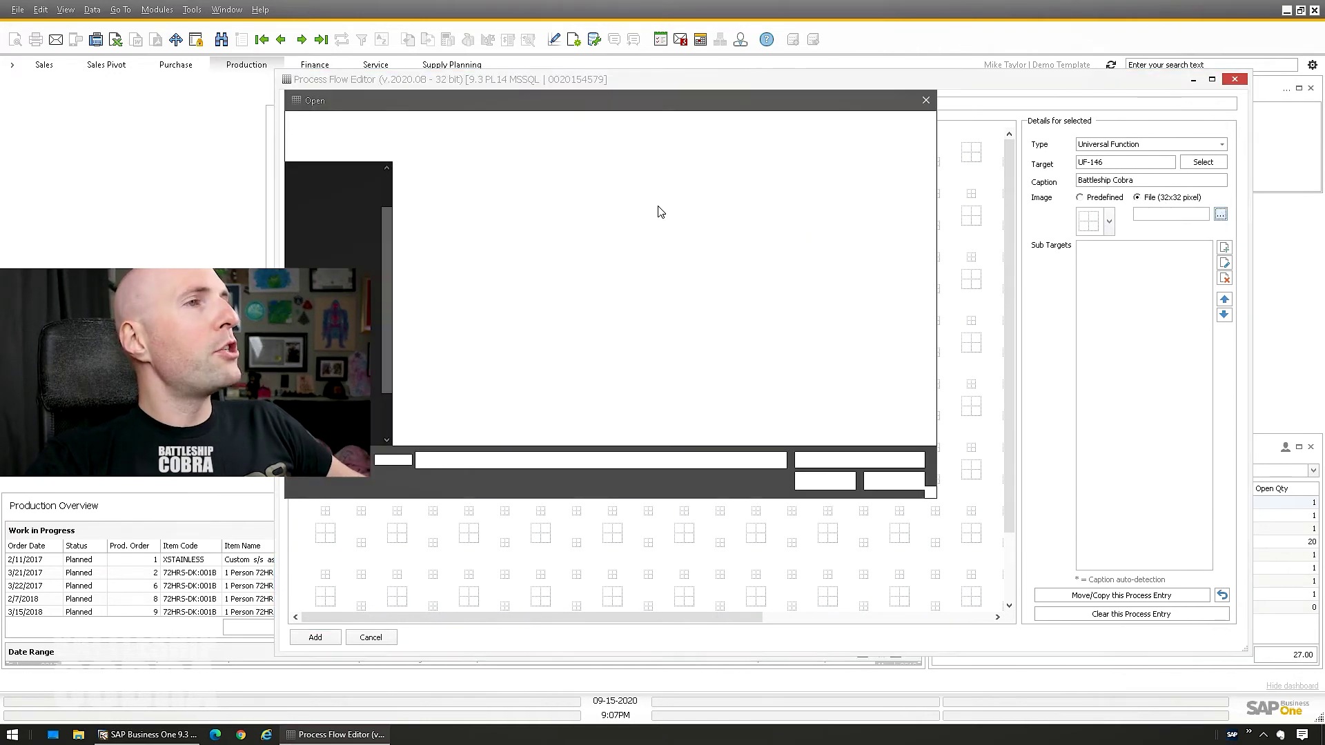
pyautogui.doubleClick(817, 225)
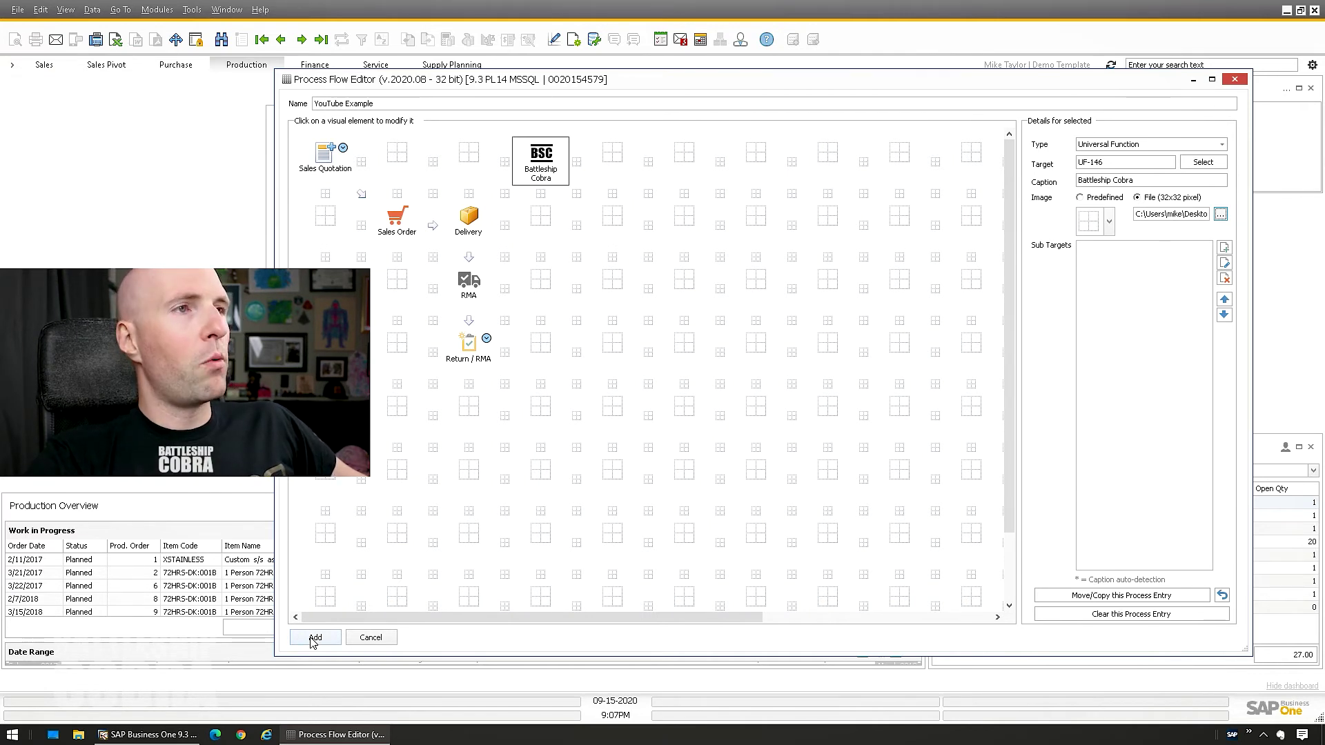
pyautogui.click(505, 226)
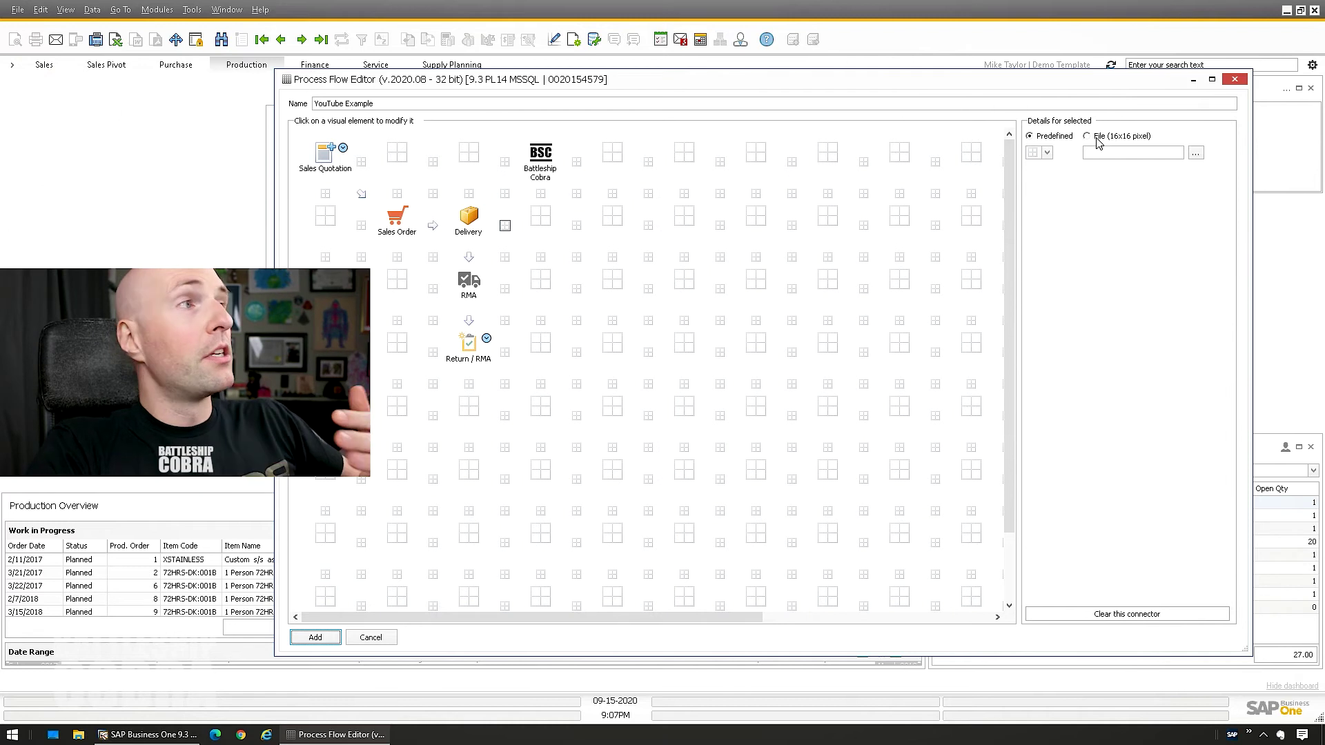
# Leave the connector right of Delivery without an icon and add the YouTube Example flow
pyautogui.click(1047, 153)
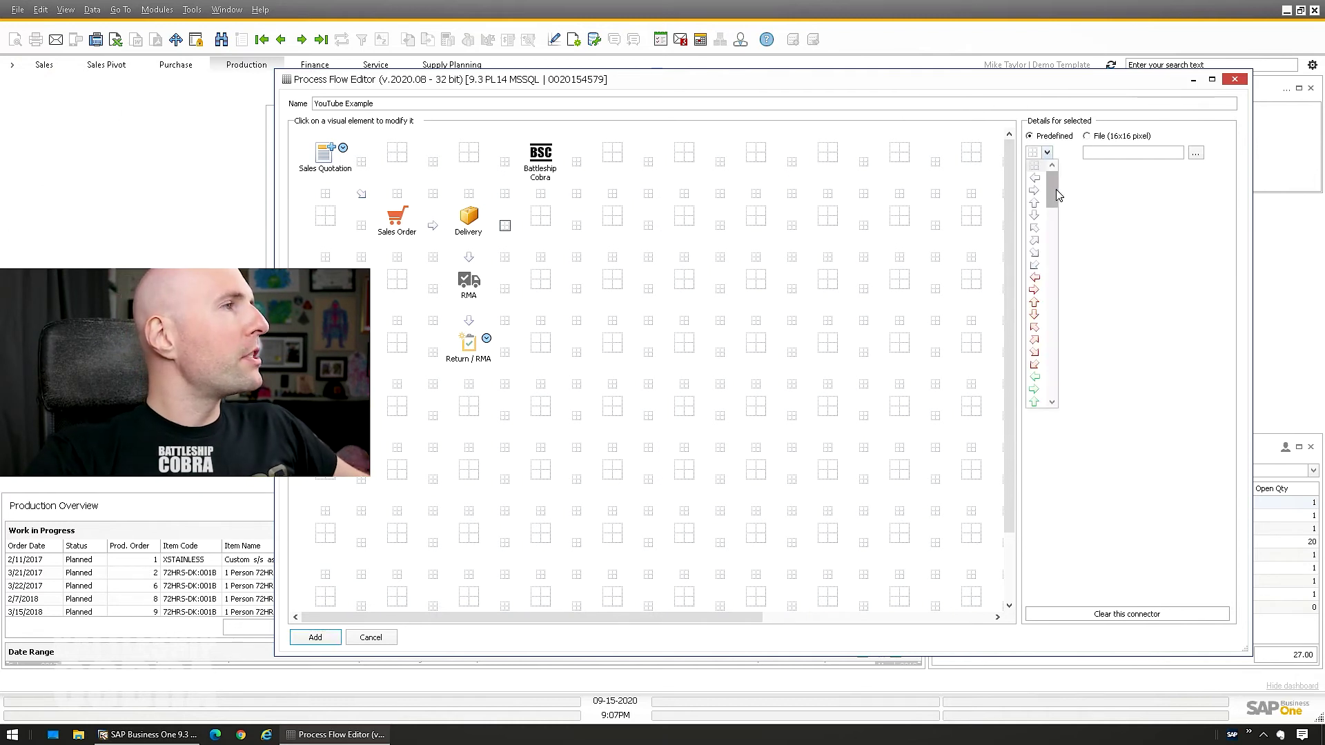
pyautogui.moveTo(1059, 195); pyautogui.dragTo(1055, 306)
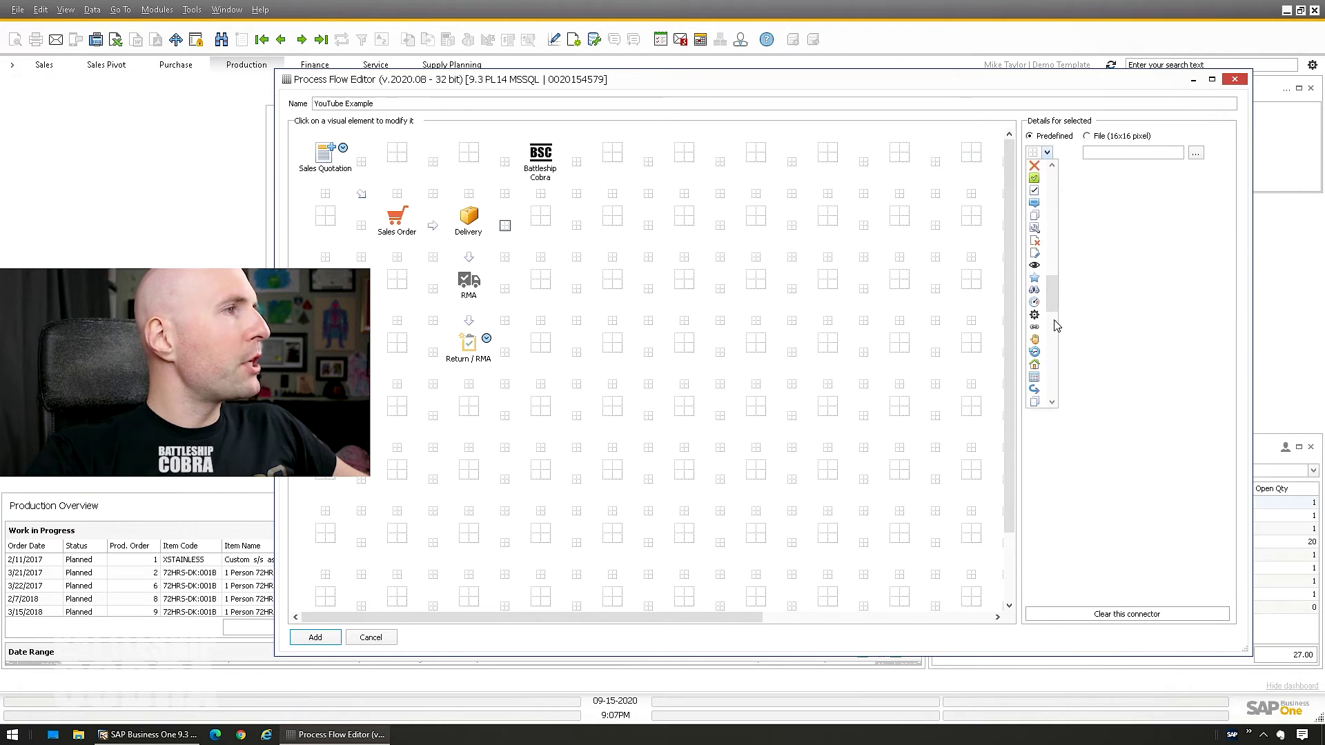
pyautogui.scroll(-4, 1055, 319)
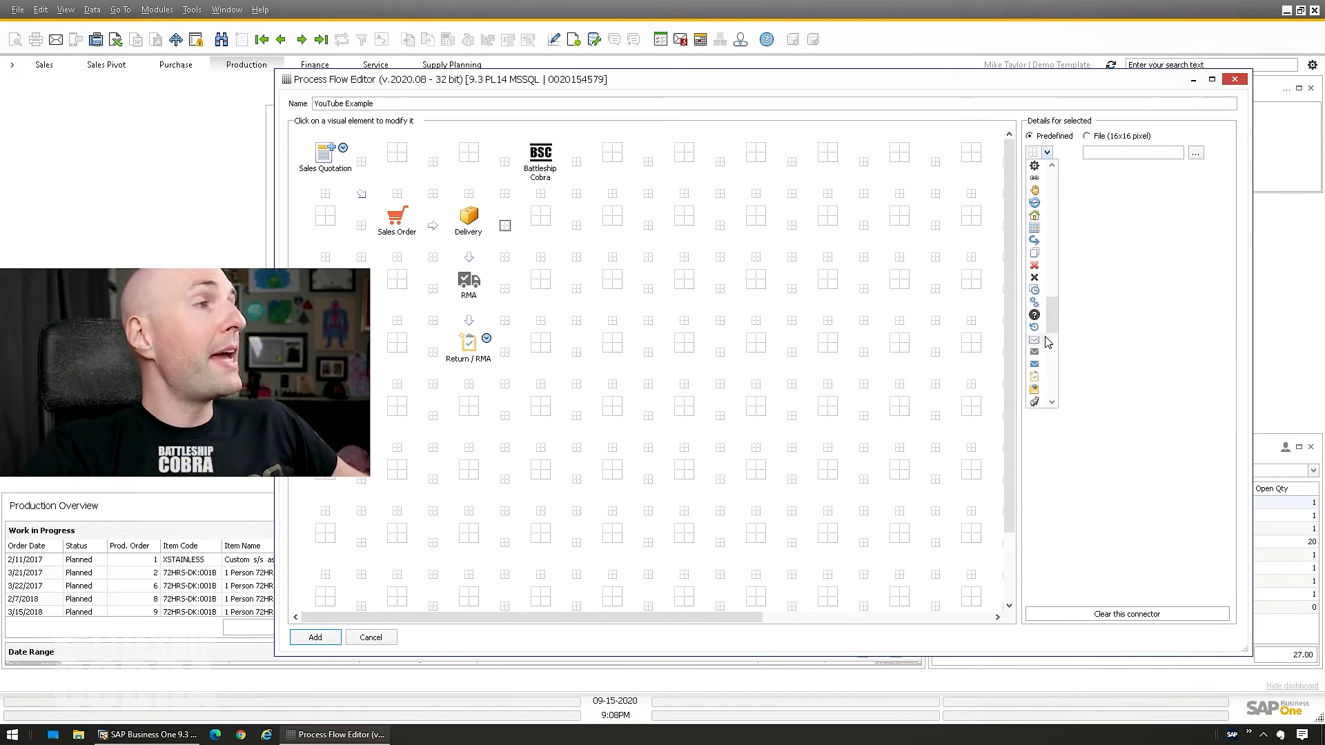
pyautogui.scroll(-3, 1051, 325)
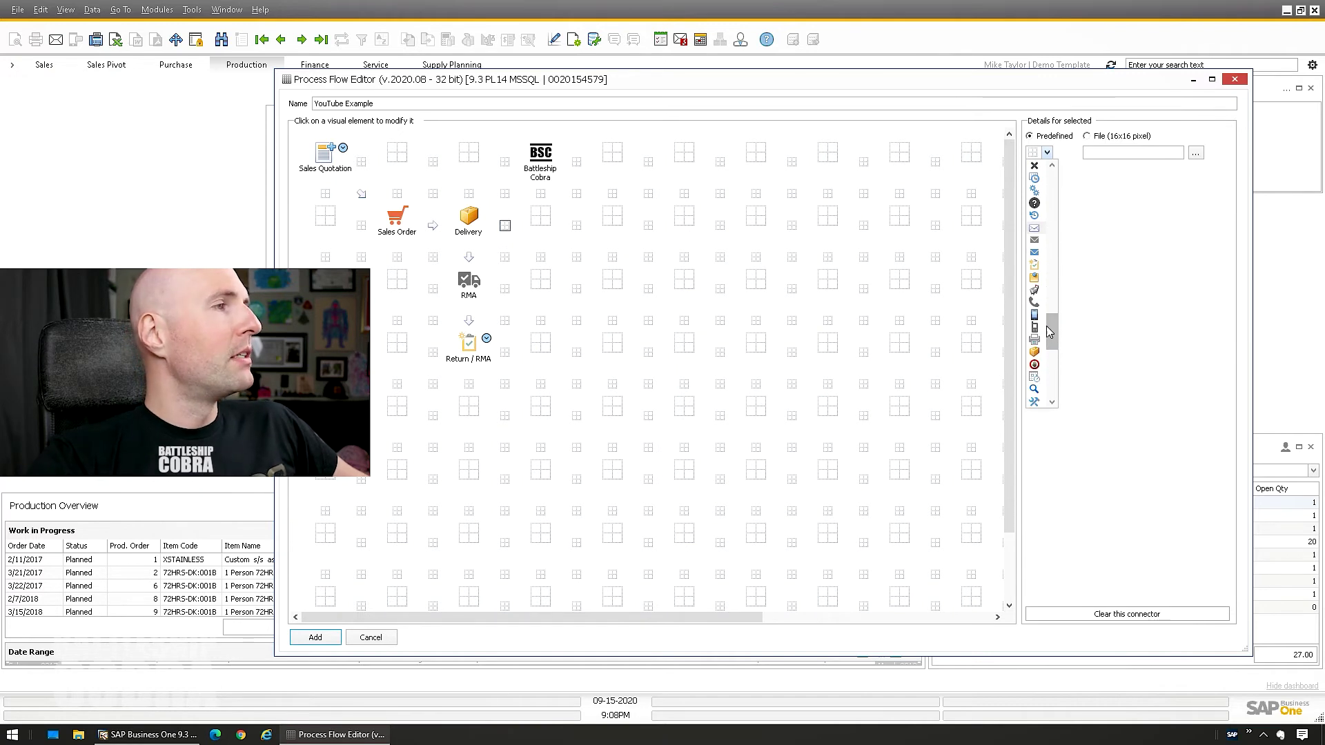
pyautogui.scroll(-5, 1049, 330)
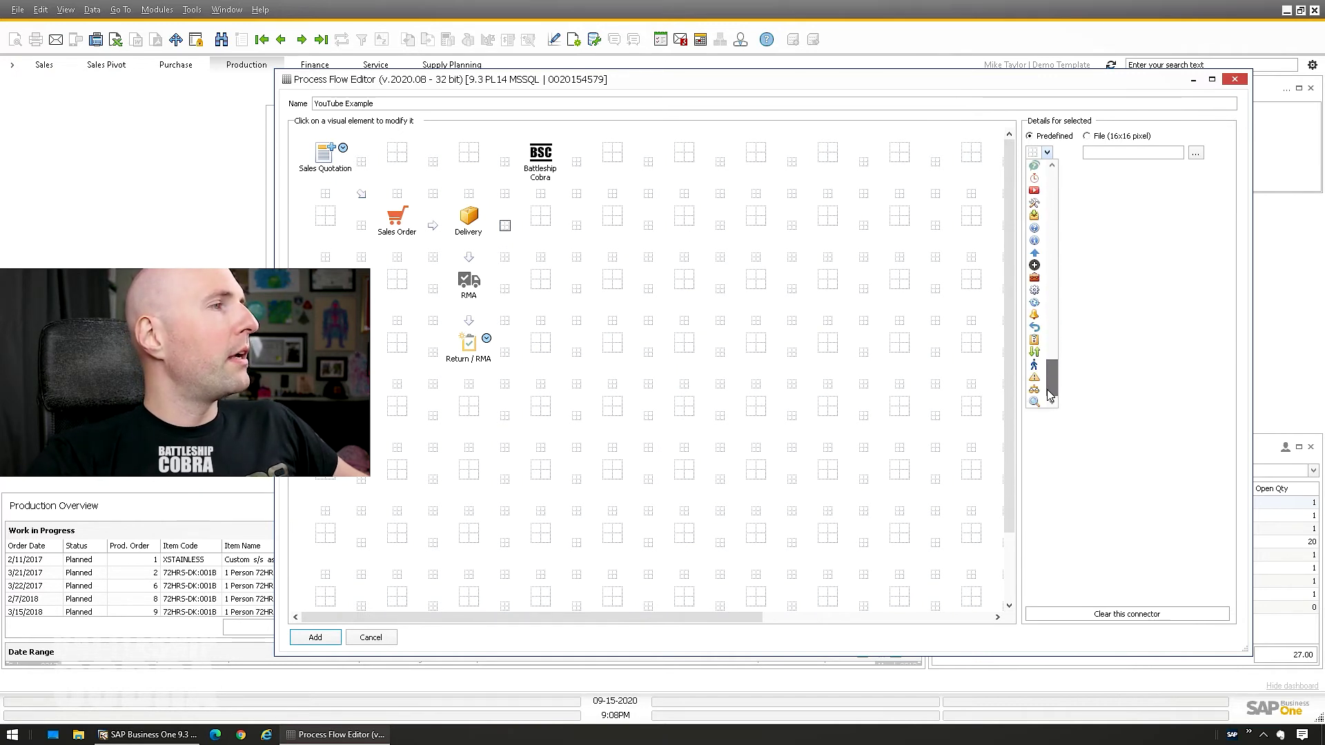
pyautogui.click(1147, 262)
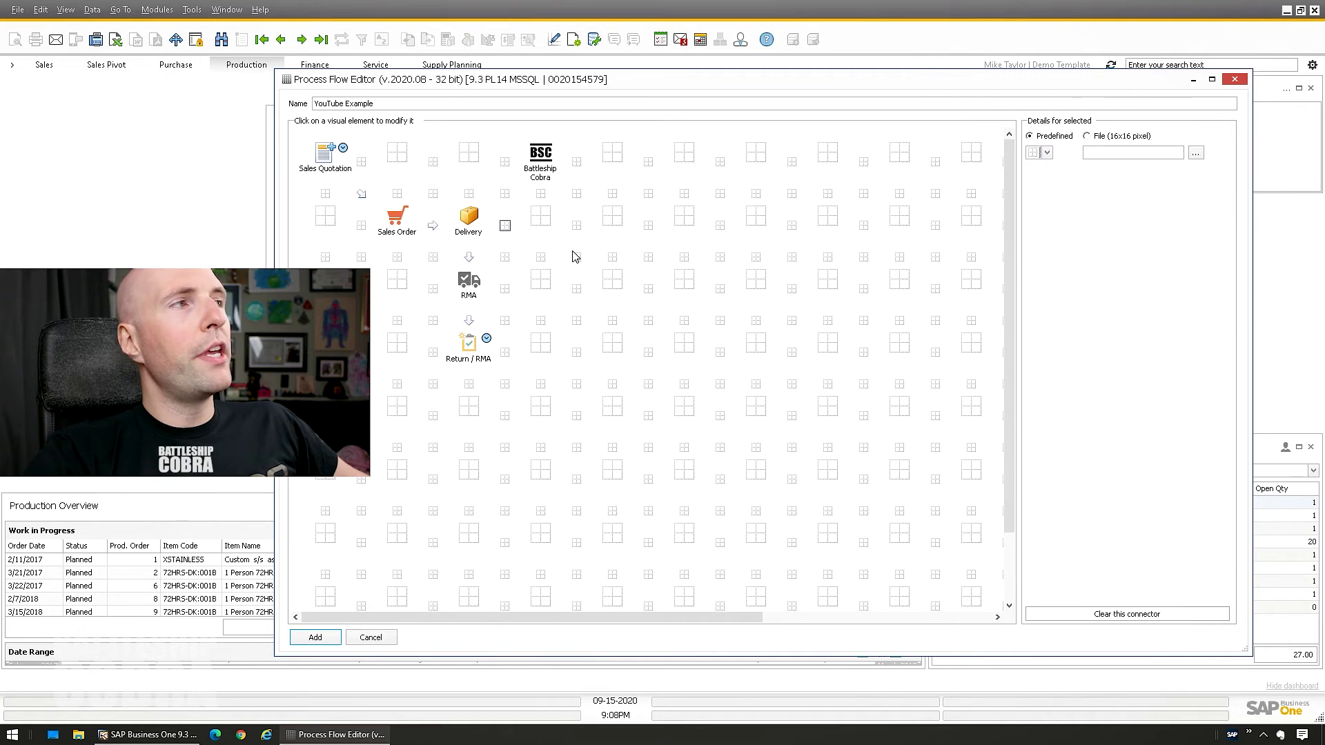
pyautogui.click(1044, 153)
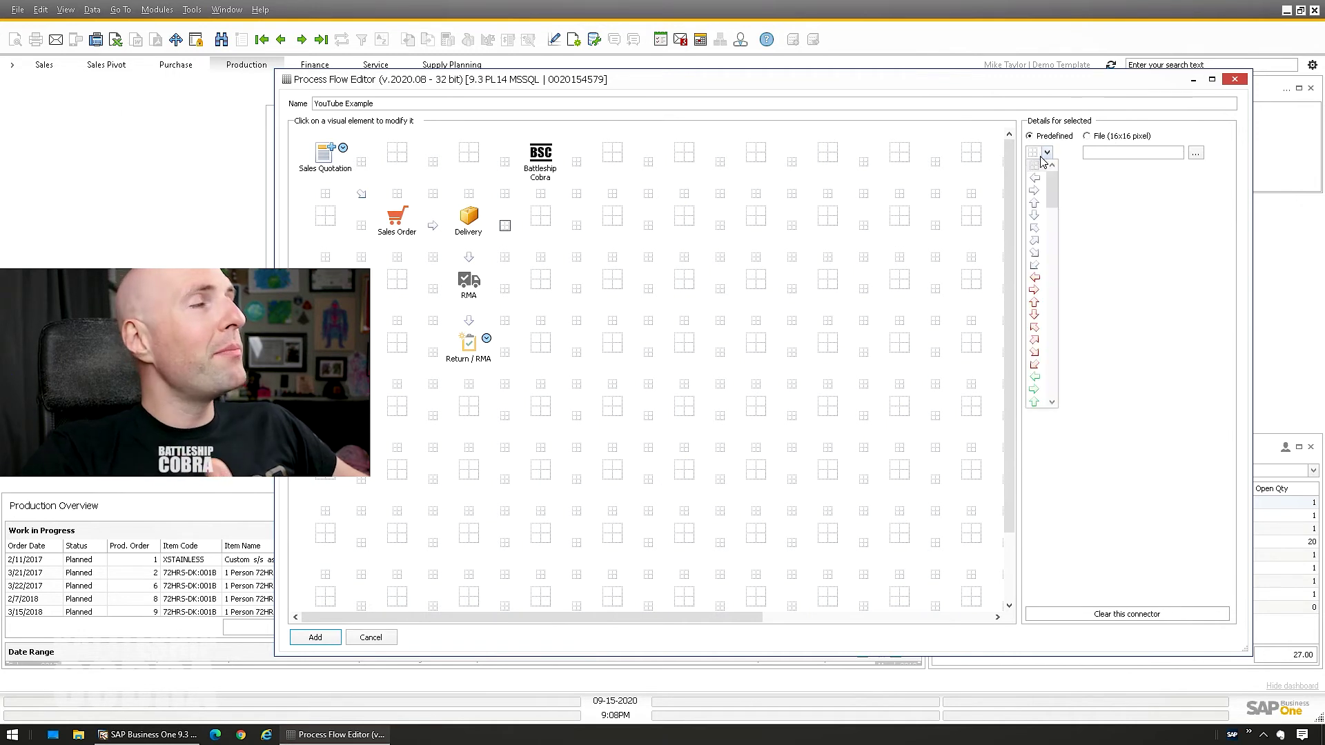
pyautogui.click(1110, 185)
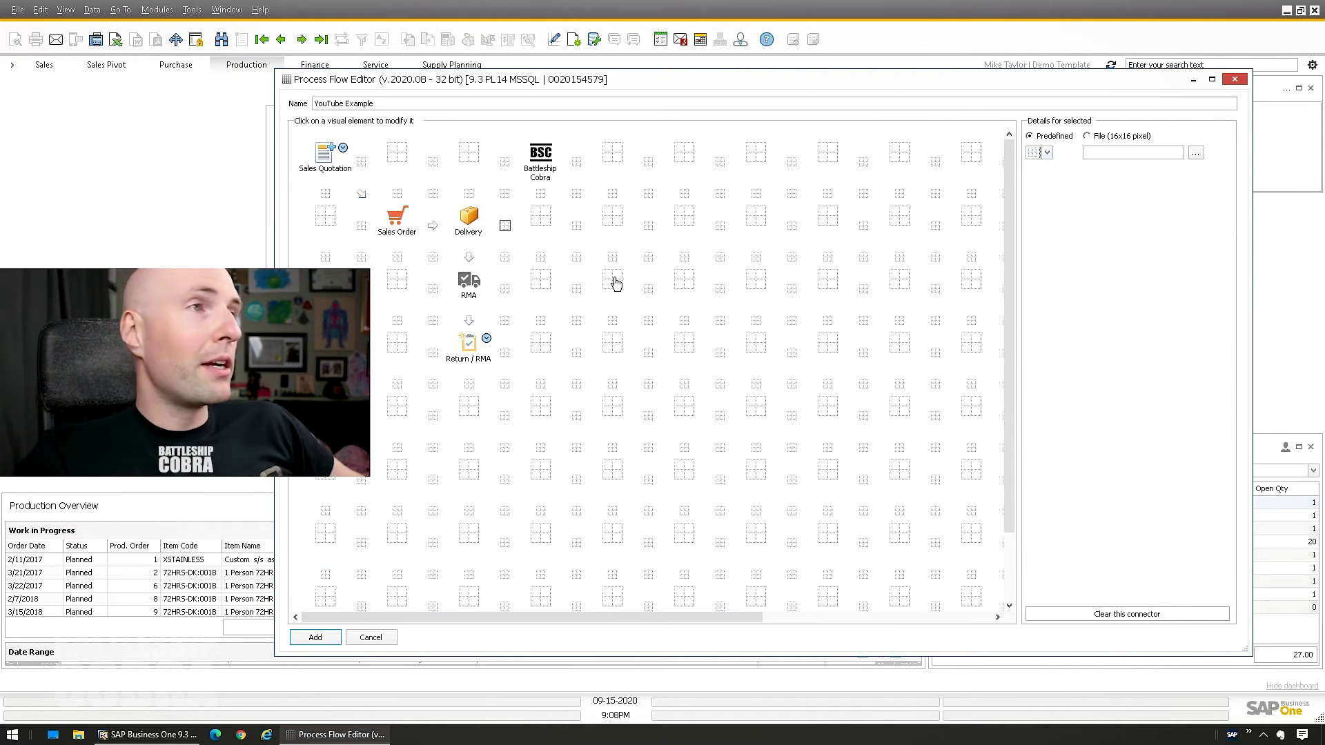
pyautogui.click(318, 639)
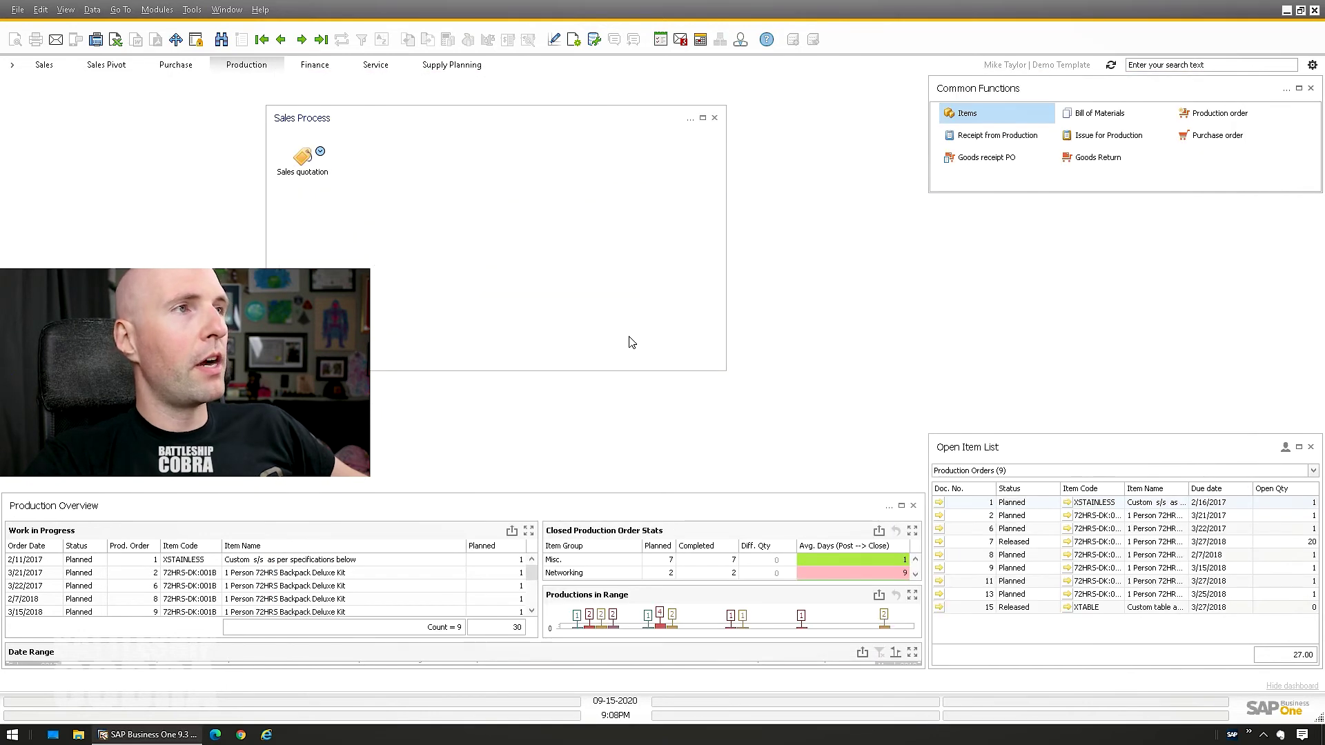
# Switch the cockpit widget to the YouTube Example flow and drag its bottom edge down
pyautogui.click(690, 121)
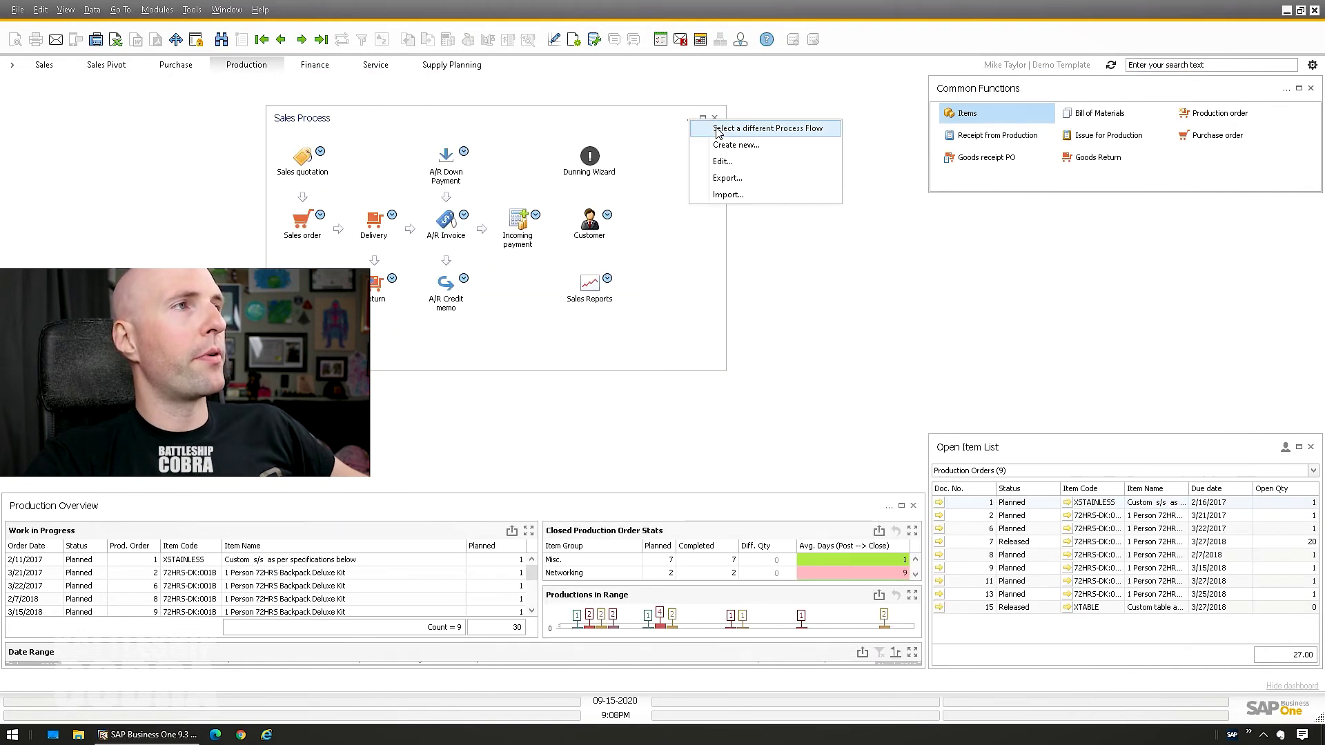
pyautogui.click(759, 125)
pyautogui.click(626, 144)
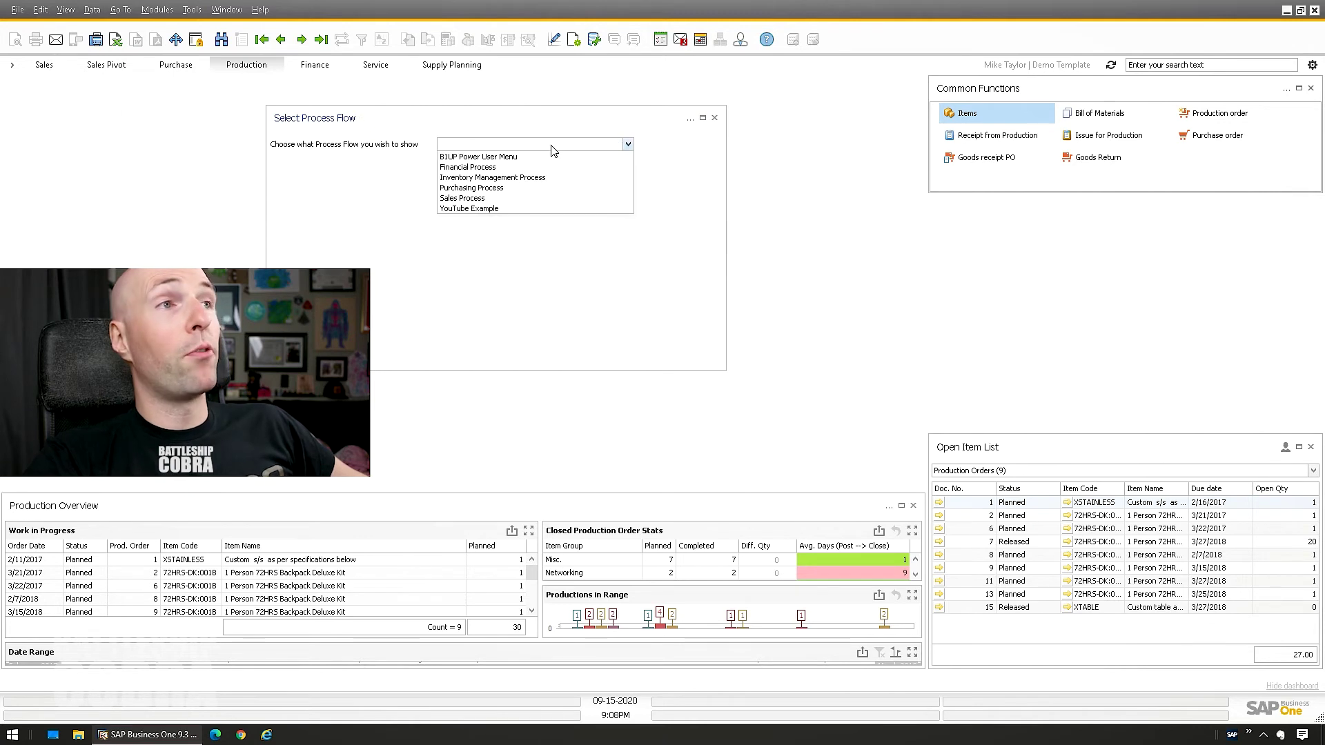
pyautogui.click(467, 208)
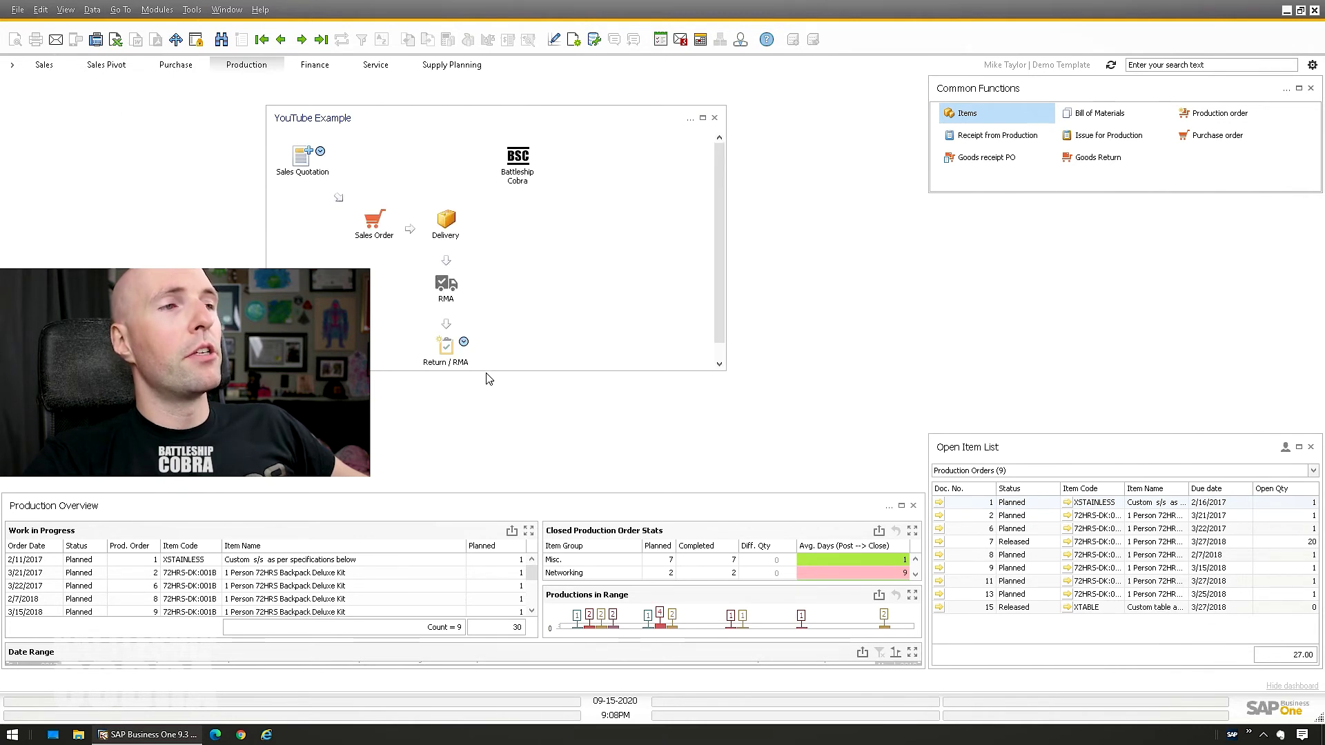
pyautogui.moveTo(497, 370); pyautogui.dragTo(501, 408)
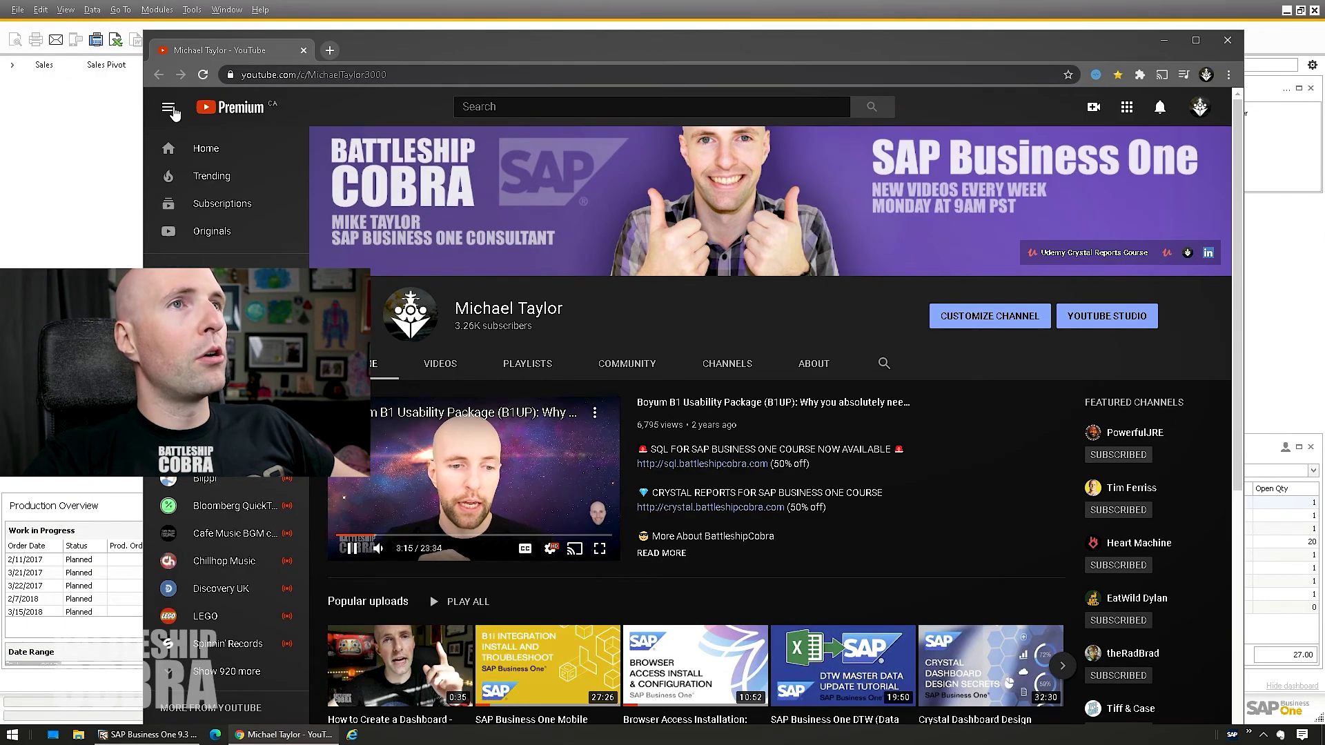
# Collapse the YouTube sidebar, then close the Chrome window to get back to the cockpit
pyautogui.click(167, 106)
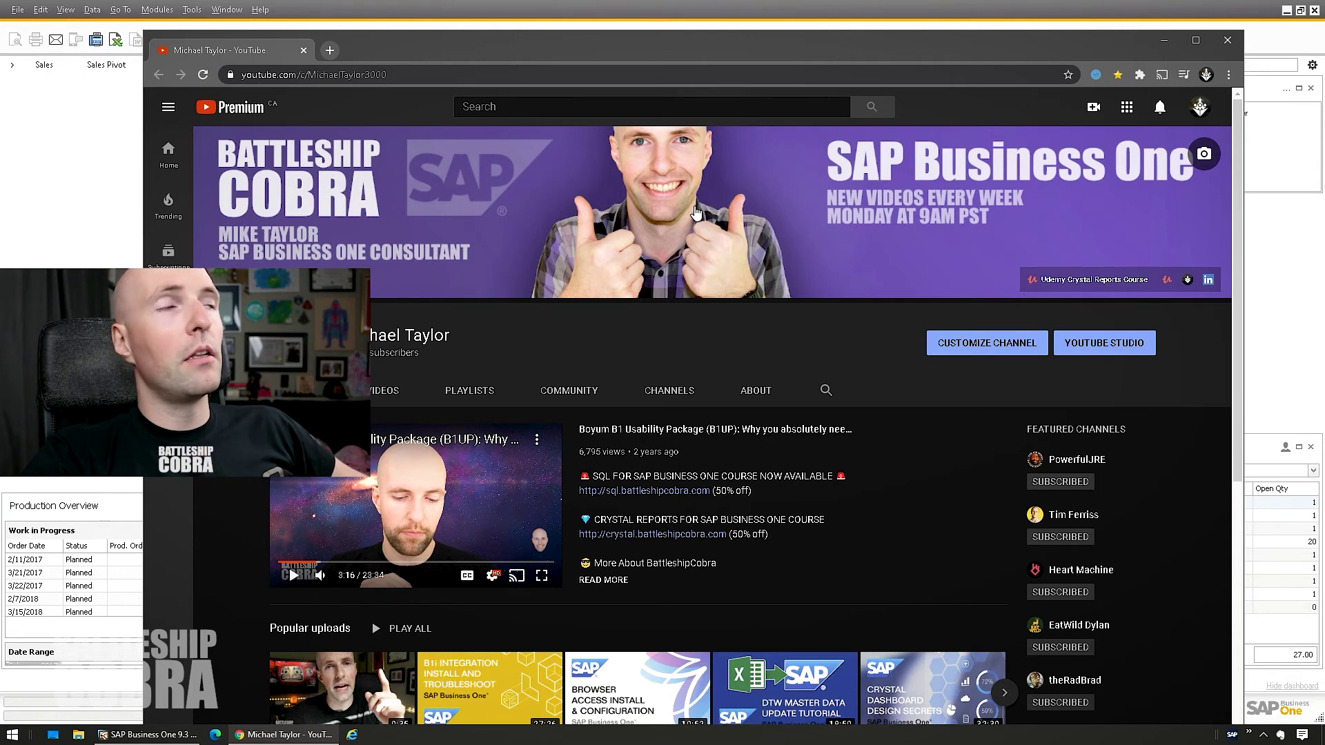
pyautogui.click(1228, 40)
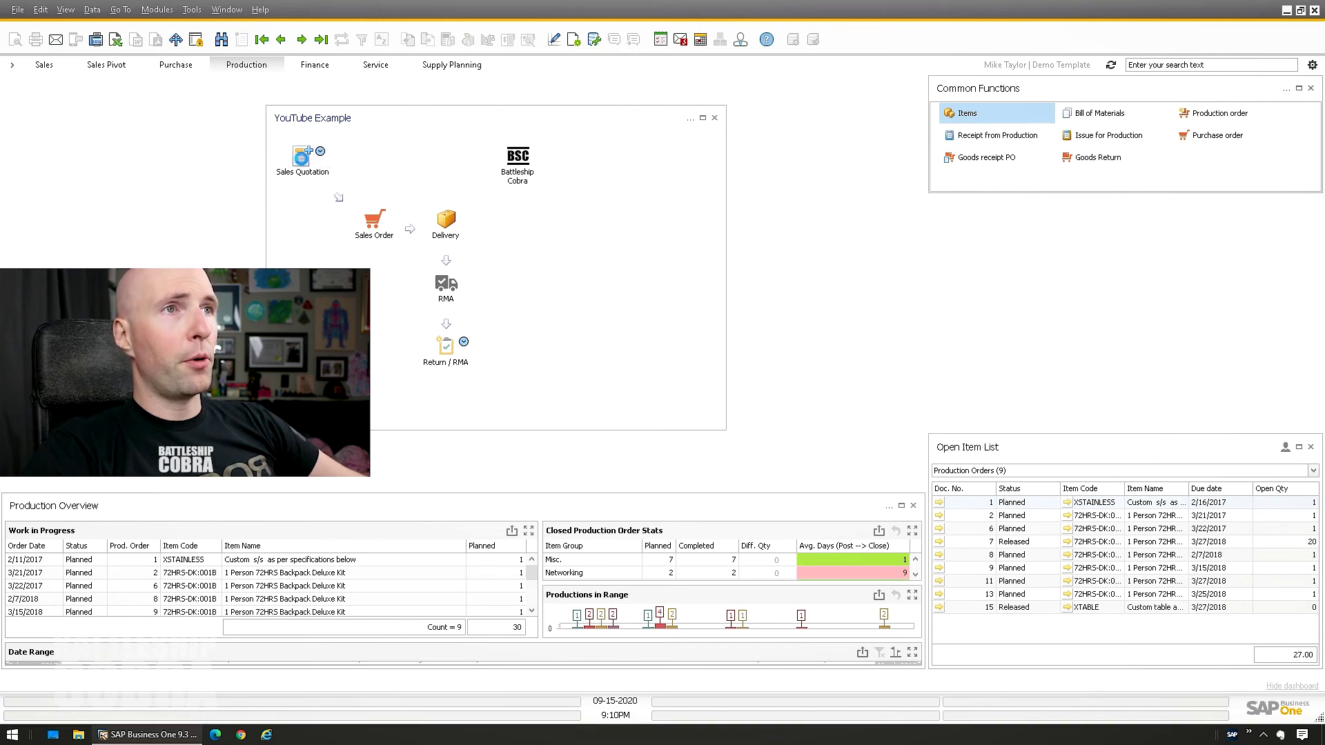
pyautogui.click(444, 307)
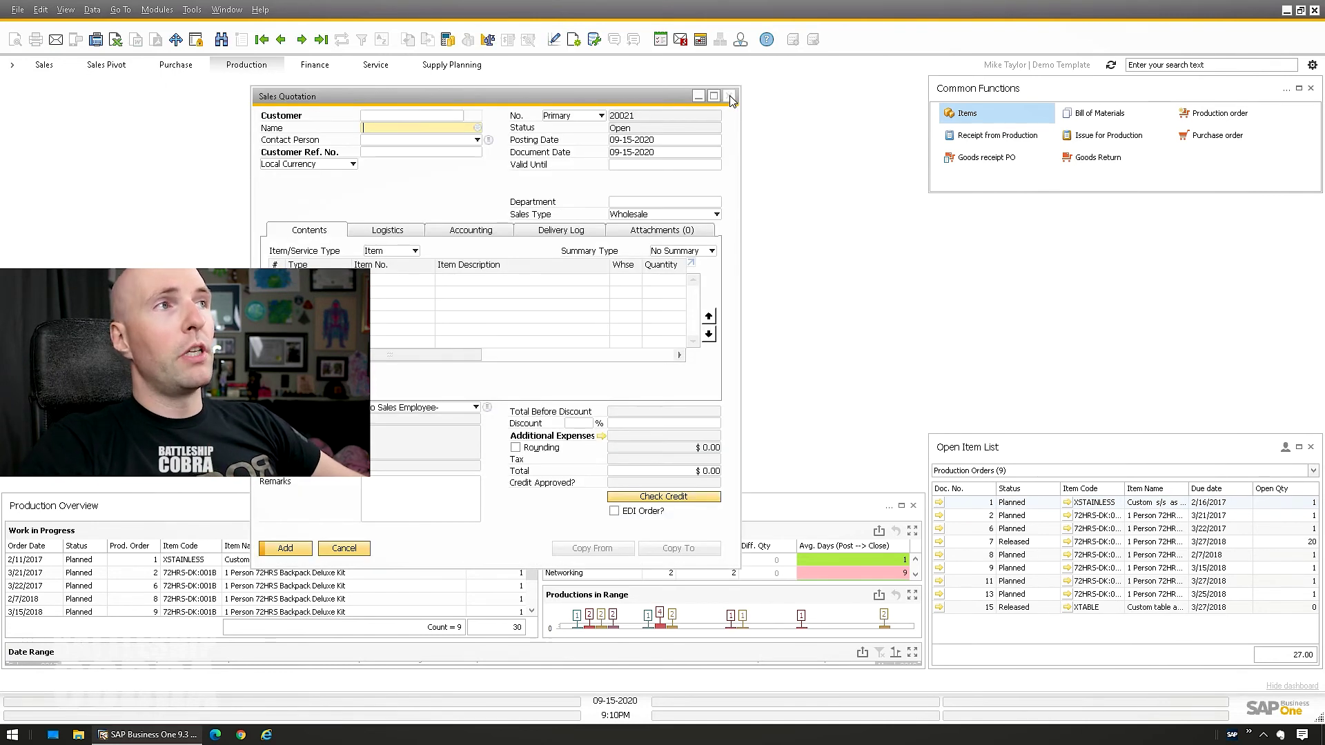
pyautogui.click(729, 97)
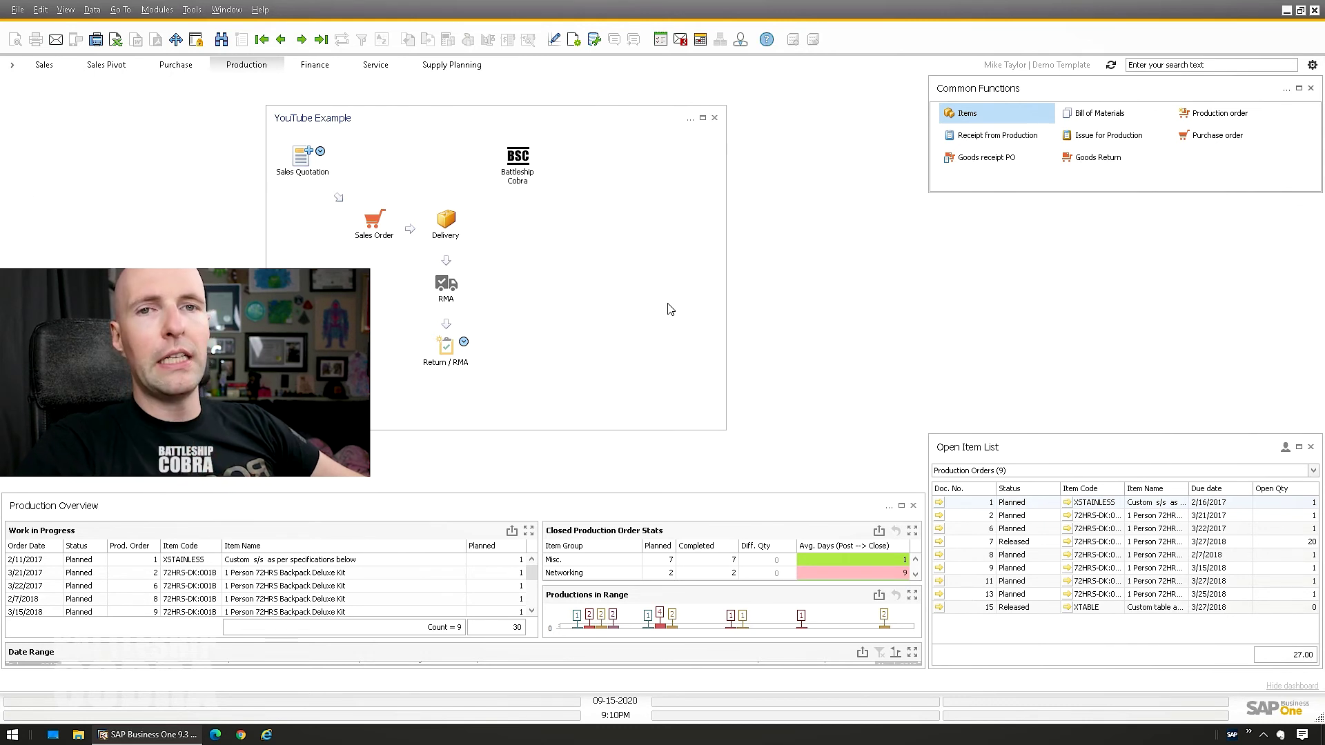
pyautogui.click(690, 118)
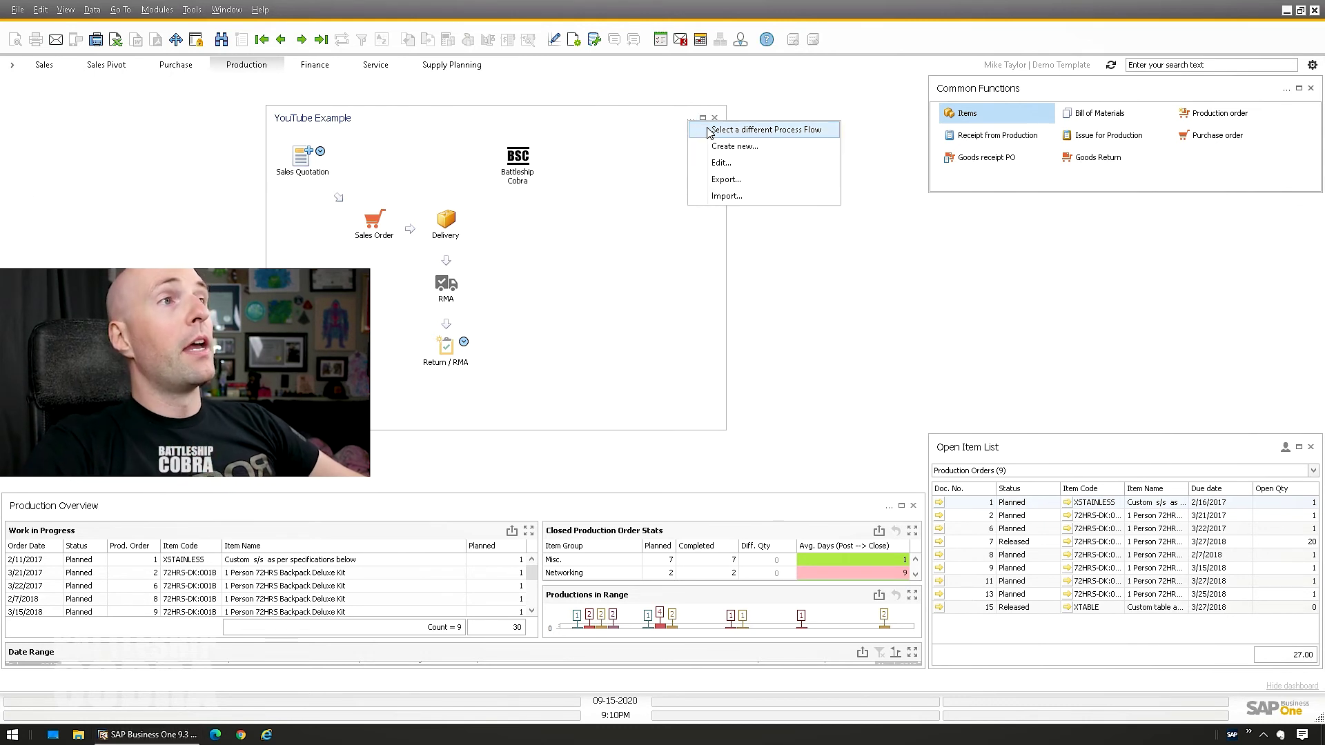
# Switch the process flow widget to the Inventory Management Process flow
pyautogui.click(711, 128)
pyautogui.click(492, 146)
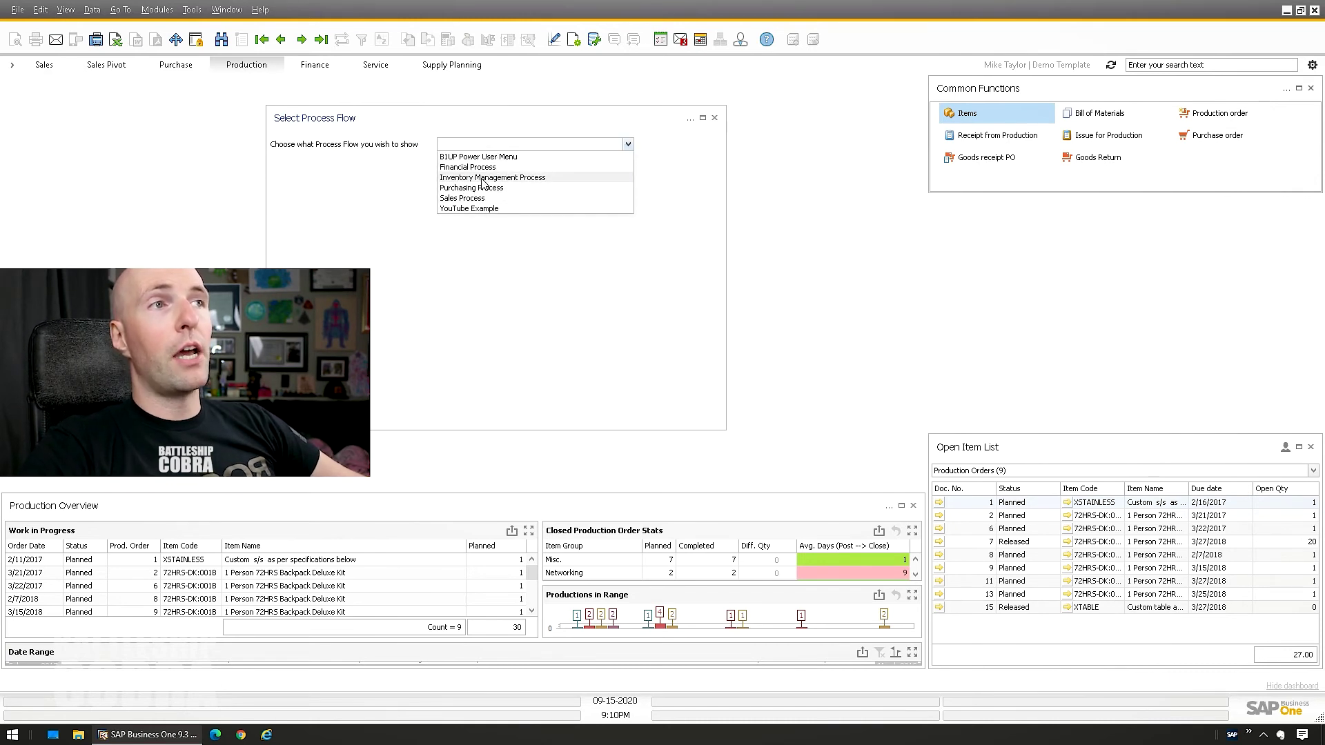
pyautogui.click(478, 177)
# Dock the inventory widget in a new slot and enlarge the Production Overview widget
pyautogui.moveTo(463, 108); pyautogui.dragTo(593, 210)
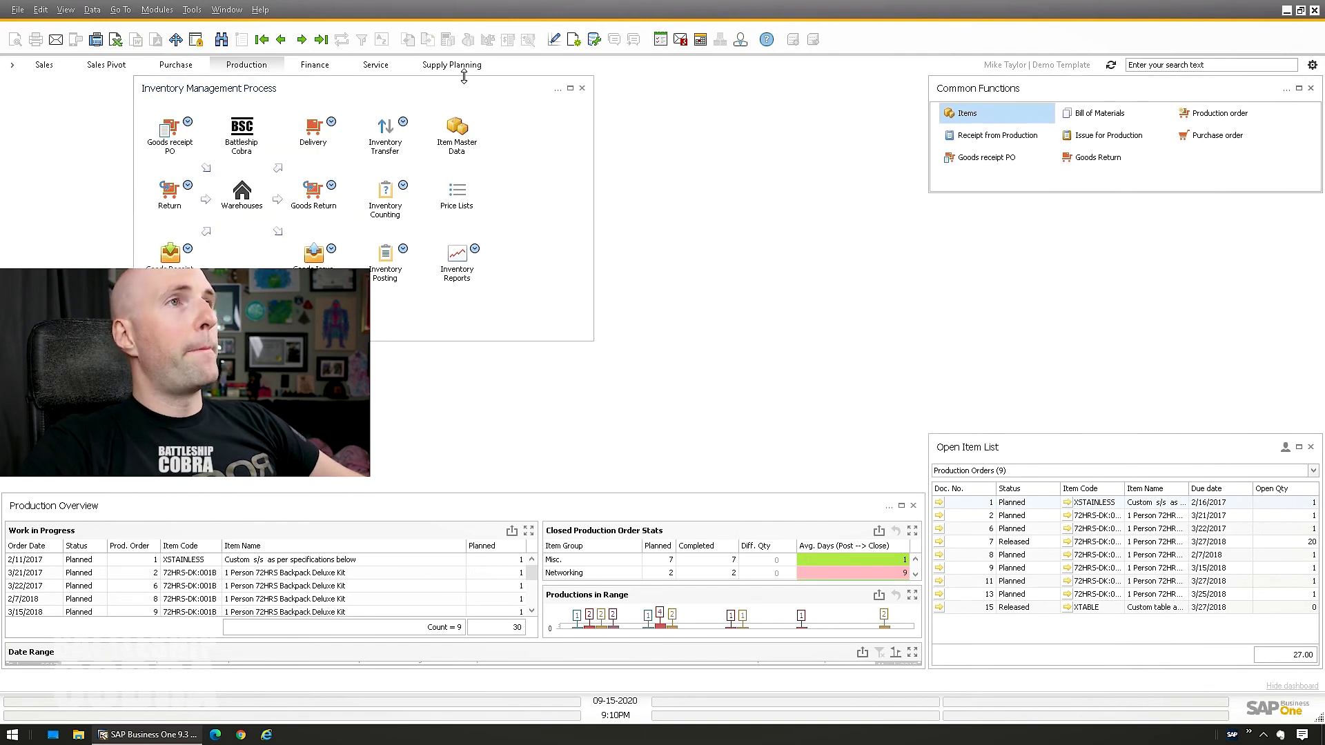
pyautogui.moveTo(462, 75); pyautogui.dragTo(877, 263)
pyautogui.moveTo(805, 493); pyautogui.dragTo(847, 80)
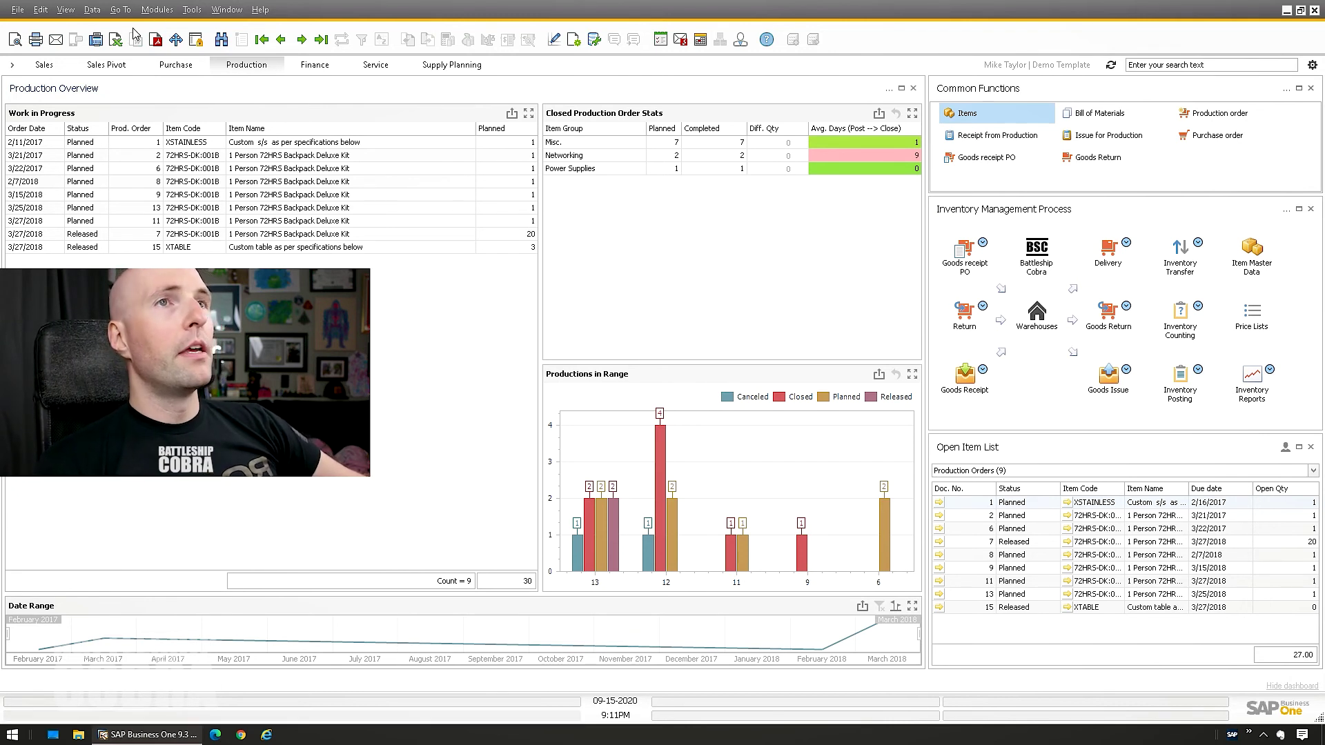
pyautogui.click(12, 66)
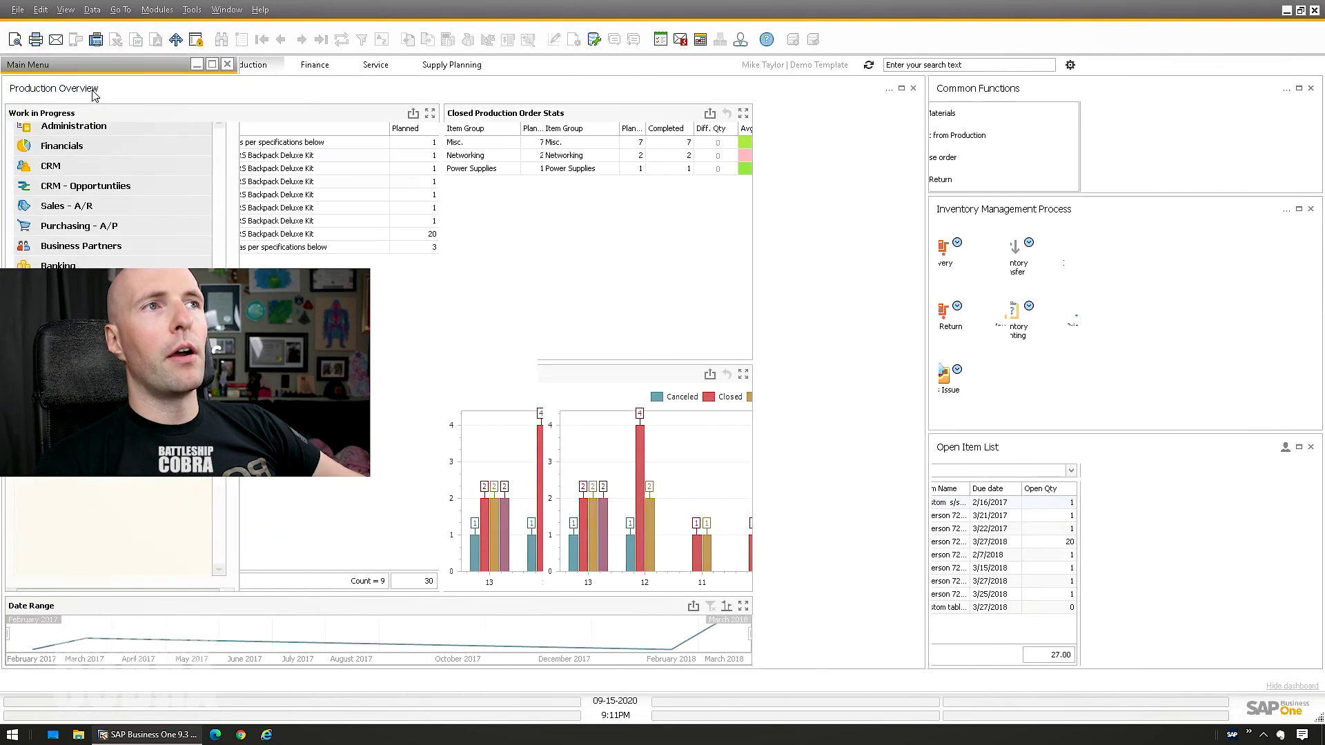
pyautogui.click(157, 10)
pyautogui.moveTo(207, 87)
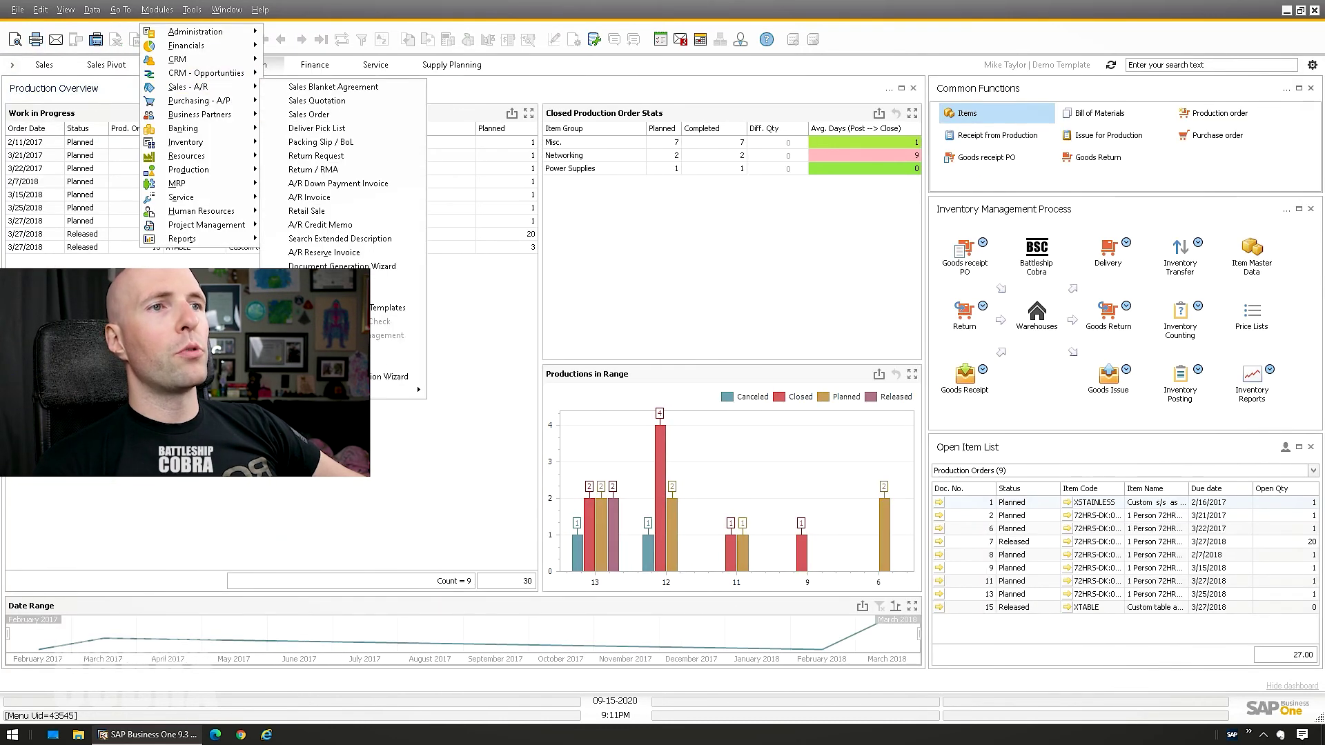
pyautogui.press('Escape')
pyautogui.press('Escape')
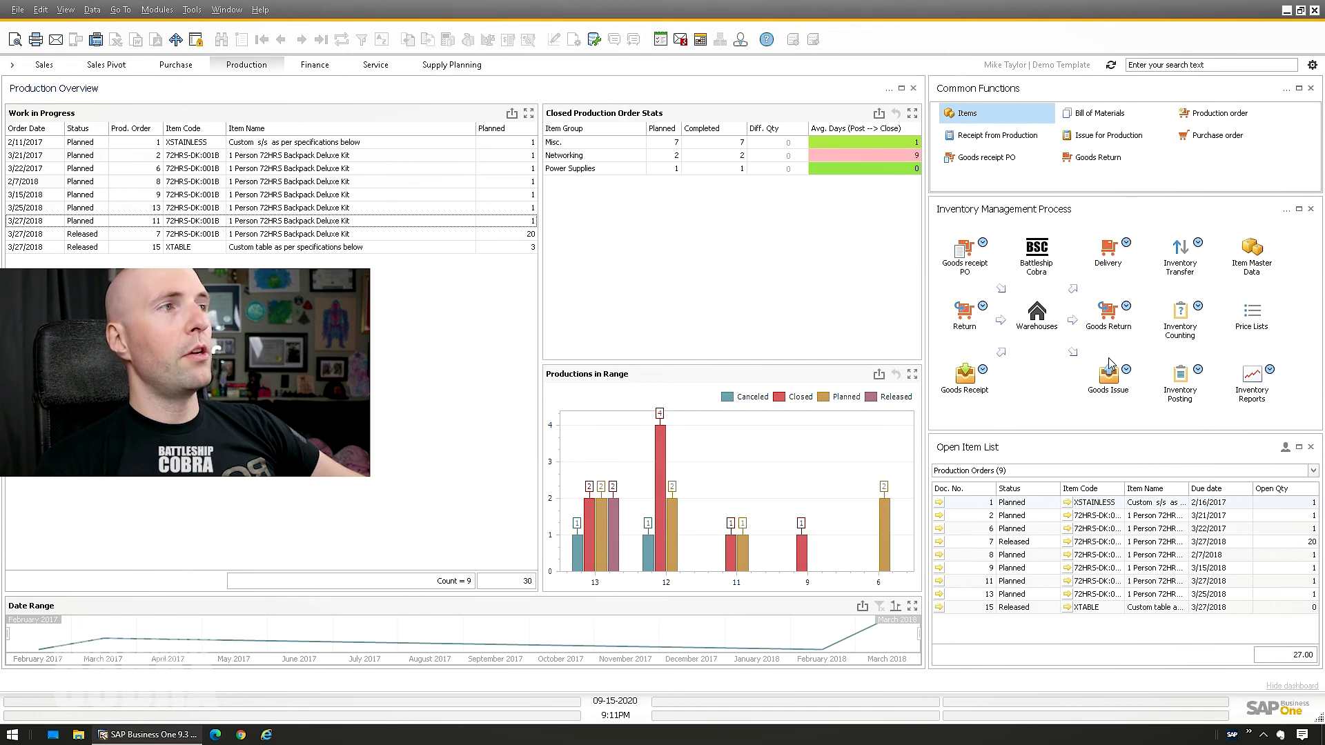